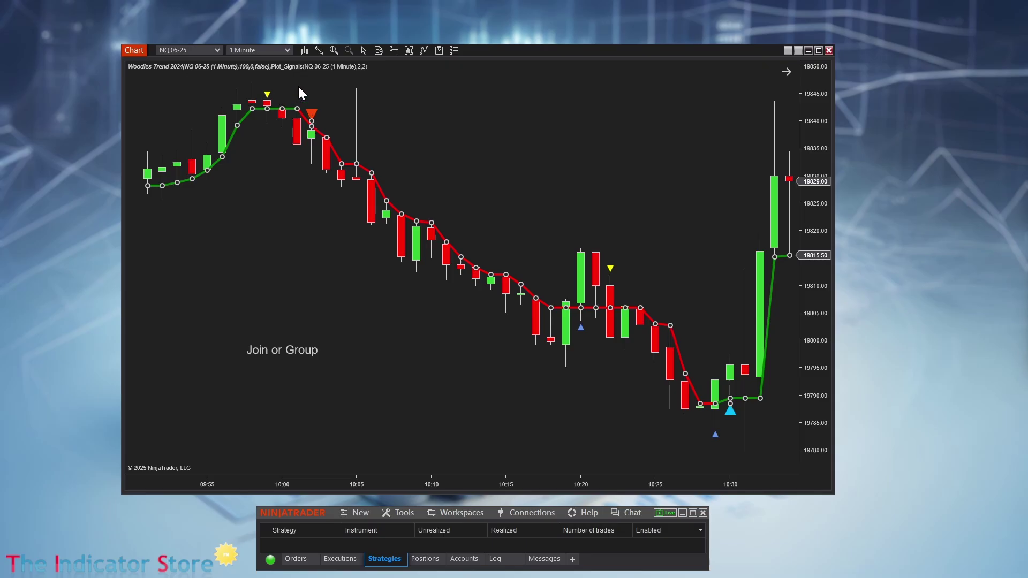
Draw arrow lines from the first yellow down triangle to the red one and from the last small blue up triangle to the cyan one
left_click(264, 87)
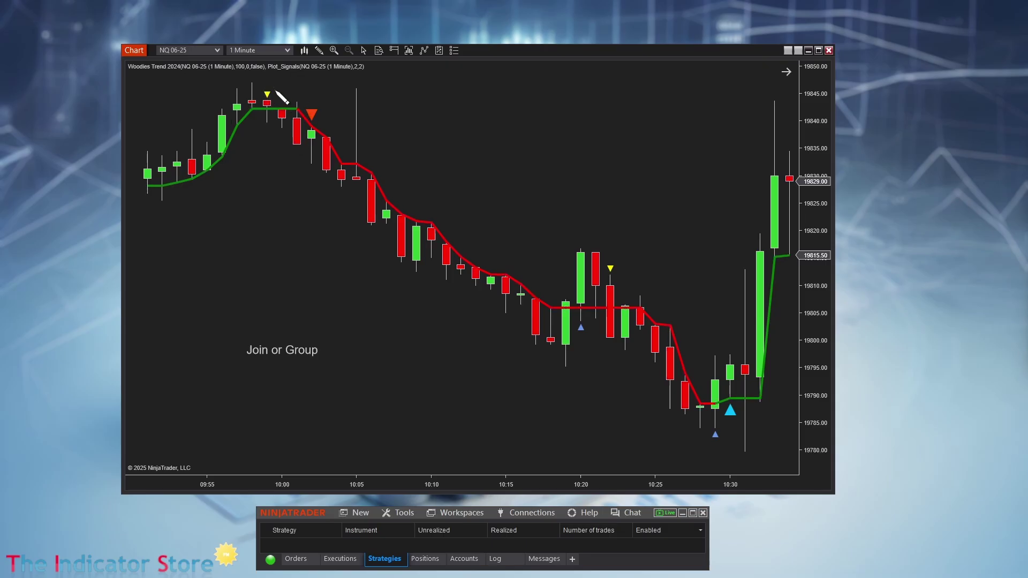
left_click(269, 83)
left_click(311, 87)
left_click(715, 443)
left_click(737, 443)
Draw a tall rectangle around the candles at the first yellow down signal, from about 09:57 to 10:00
left_click(322, 51)
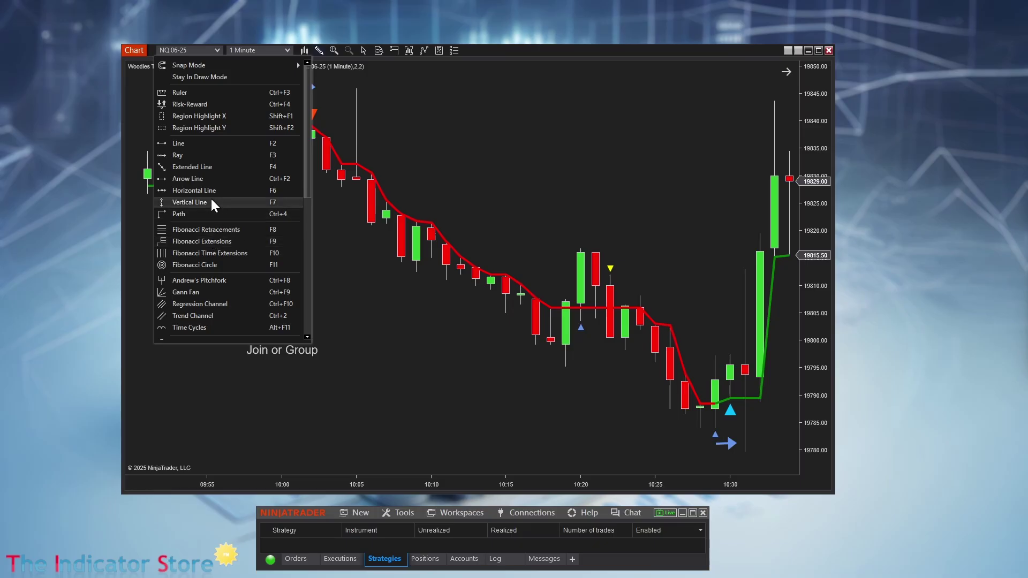
scroll(200, 166, "down", 2)
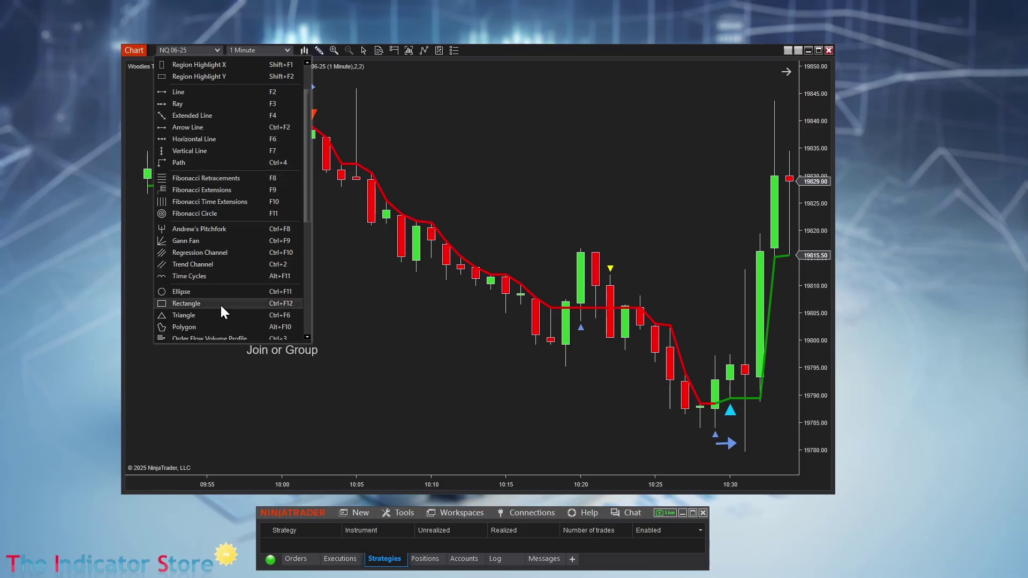
left_click(186, 303)
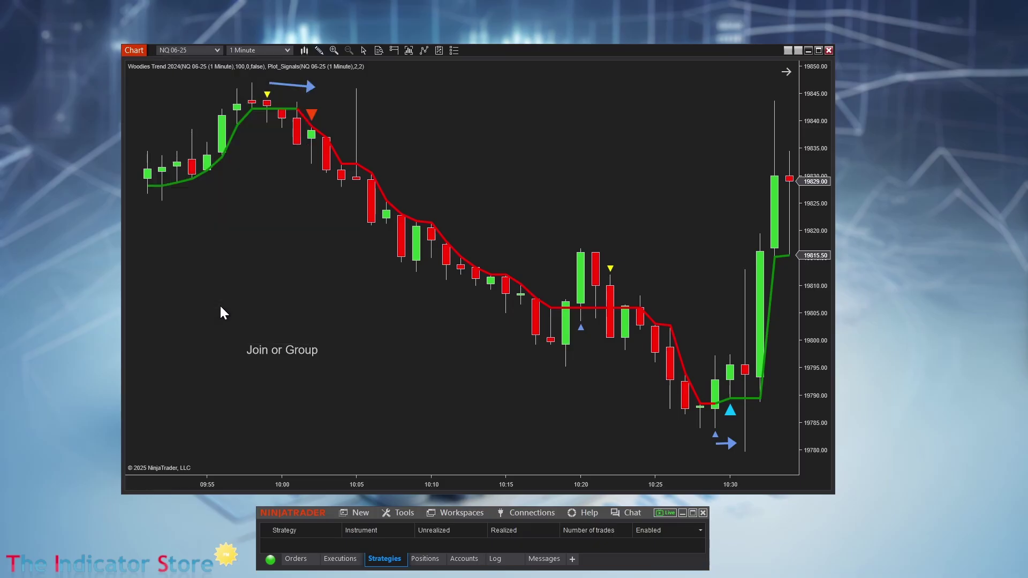
mouse_move(256, 75)
left_mouse_down()
mouse_move(333, 108)
mouse_move(321, 187)
mouse_move(287, 197)
mouse_move(316, 199)
mouse_move(304, 188)
mouse_move(230, 193)
mouse_move(204, 215)
mouse_move(254, 182)
left_mouse_up()
left_click(282, 188)
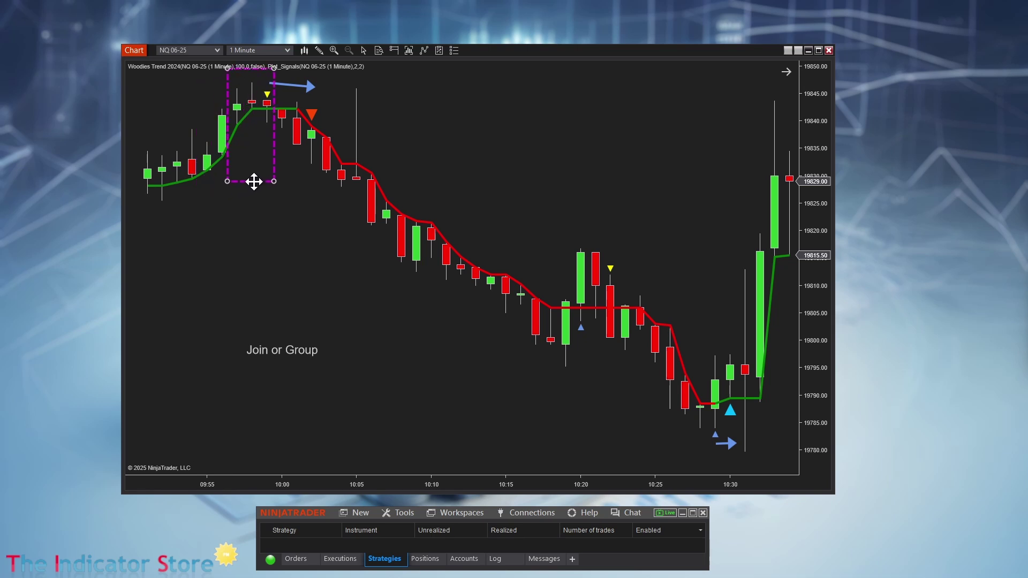
Widen the rectangle, slide it over the signals near 10:00, 10:21 and 10:28, and park it in the empty area above the price
left_click_drag(254, 182, 301, 193)
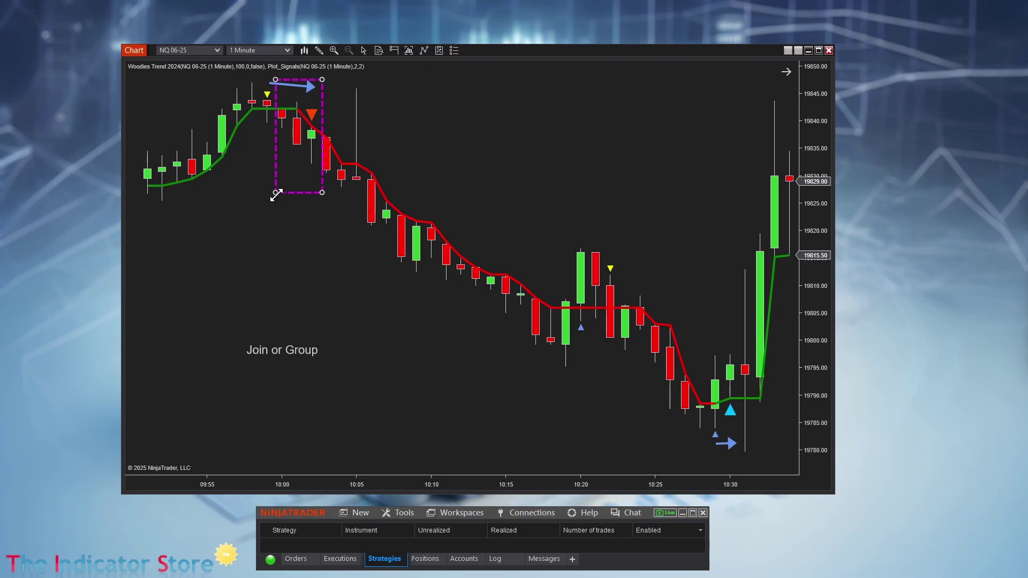
left_click_drag(276, 194, 257, 192)
mouse_move(292, 192)
left_mouse_down()
mouse_move(569, 355)
mouse_move(597, 356)
mouse_move(551, 370)
mouse_move(598, 358)
left_mouse_up()
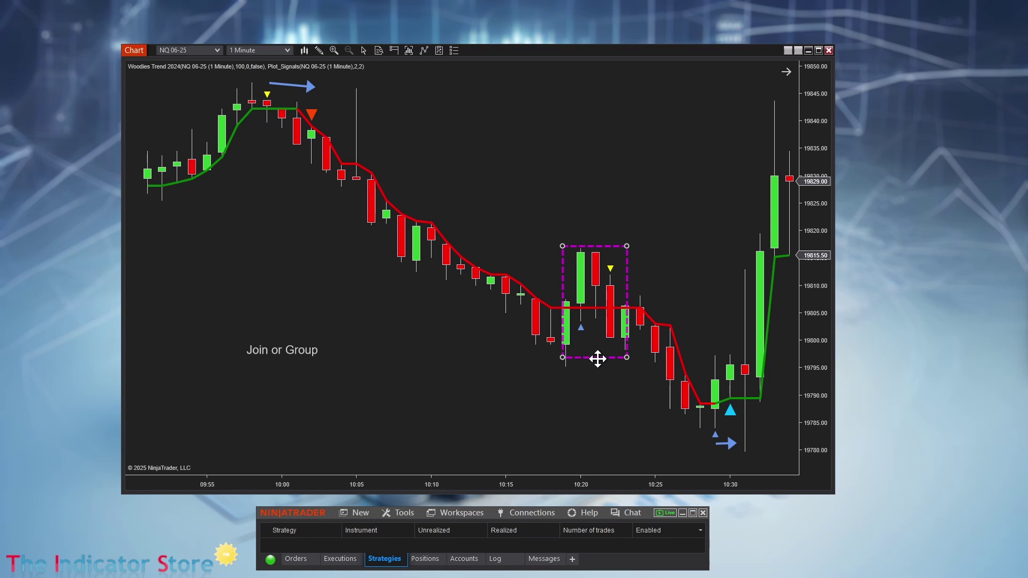
left_click_drag(598, 359, 710, 464)
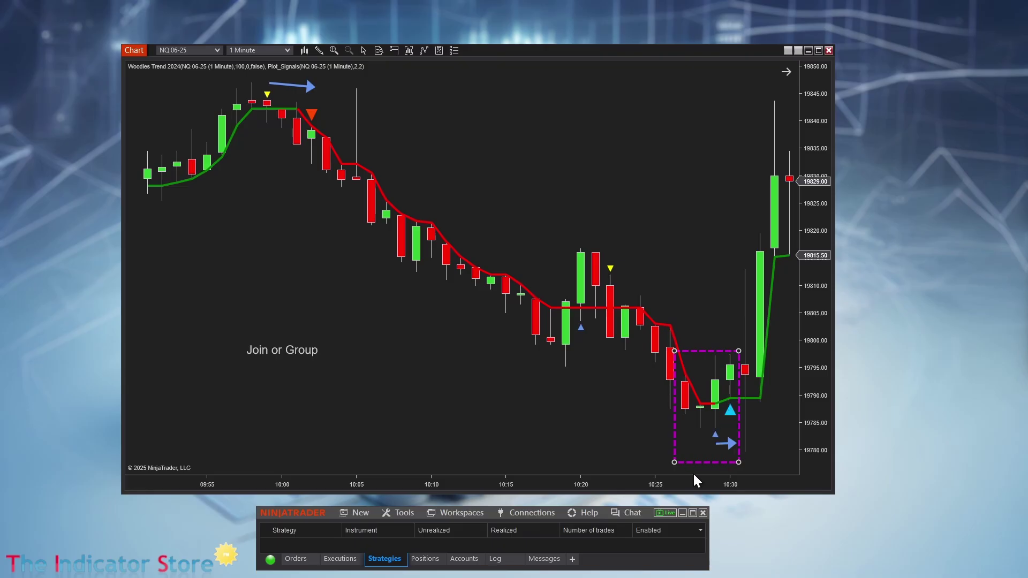
left_click_drag(686, 463, 645, 253)
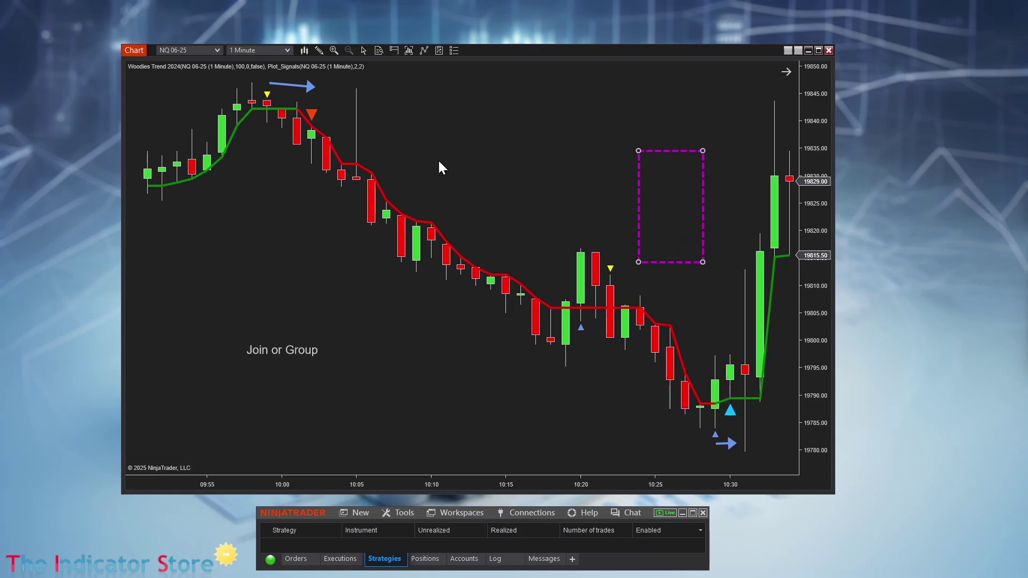
Deselect the rectangle and inspect the data values of the bars around the first yellow and red signals
left_click(298, 272)
left_click(267, 96)
left_click(284, 181)
middle_click(270, 164)
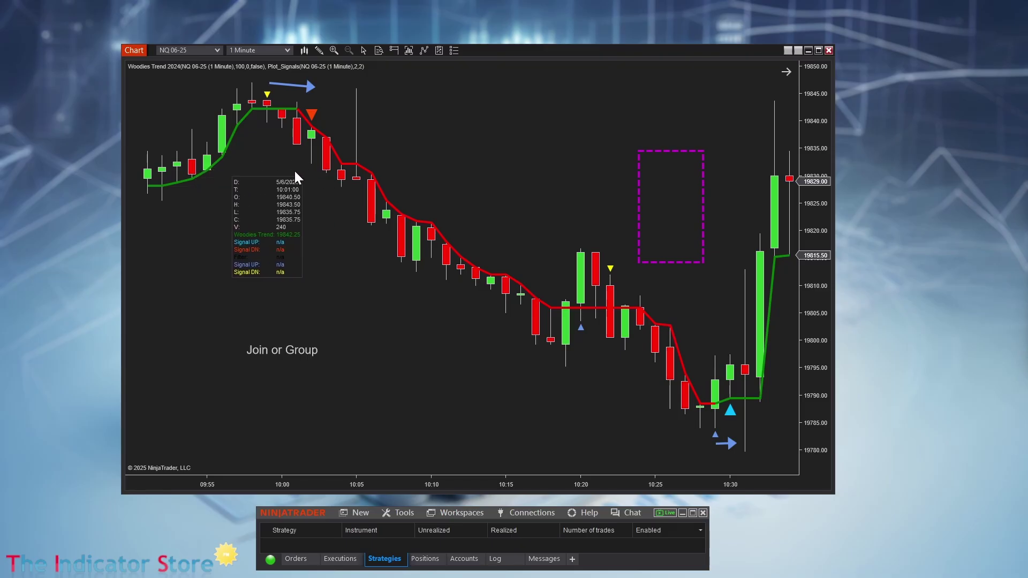
Open the chart's indicator settings, move the dialog clear of the first signals and show the Plot_Signals parameters
right_click(281, 188)
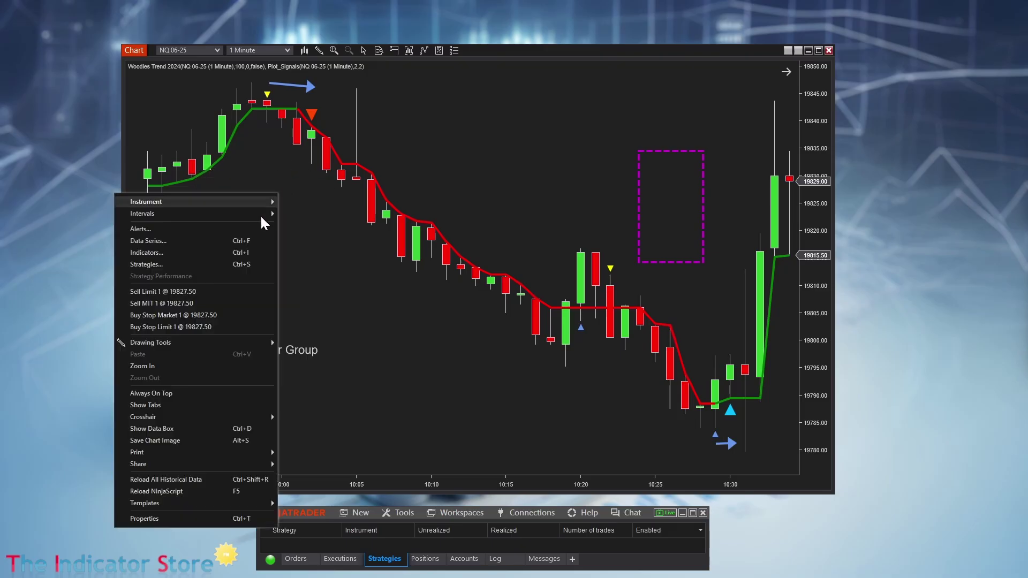
left_click(233, 249)
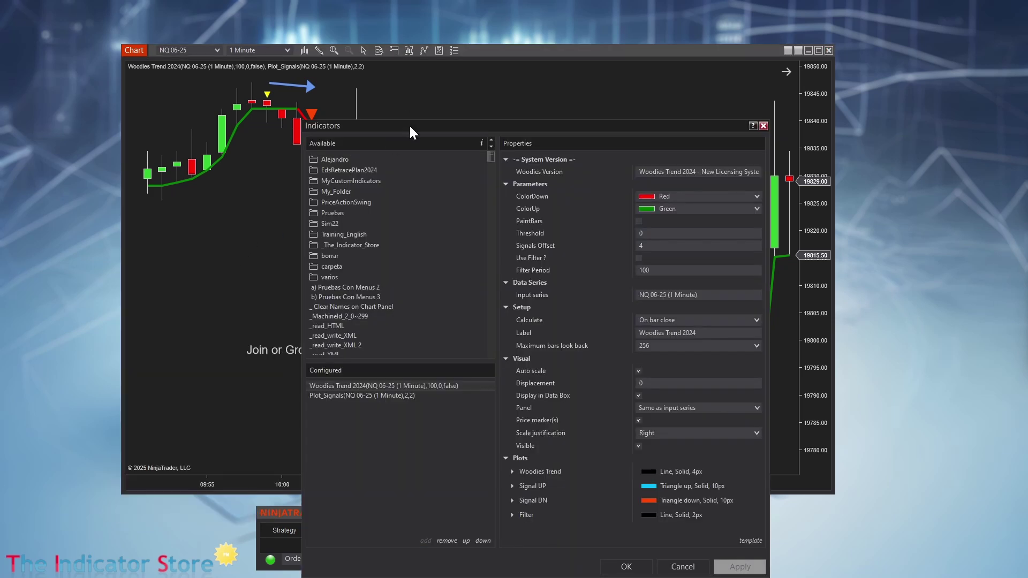
left_click_drag(410, 127, 584, 78)
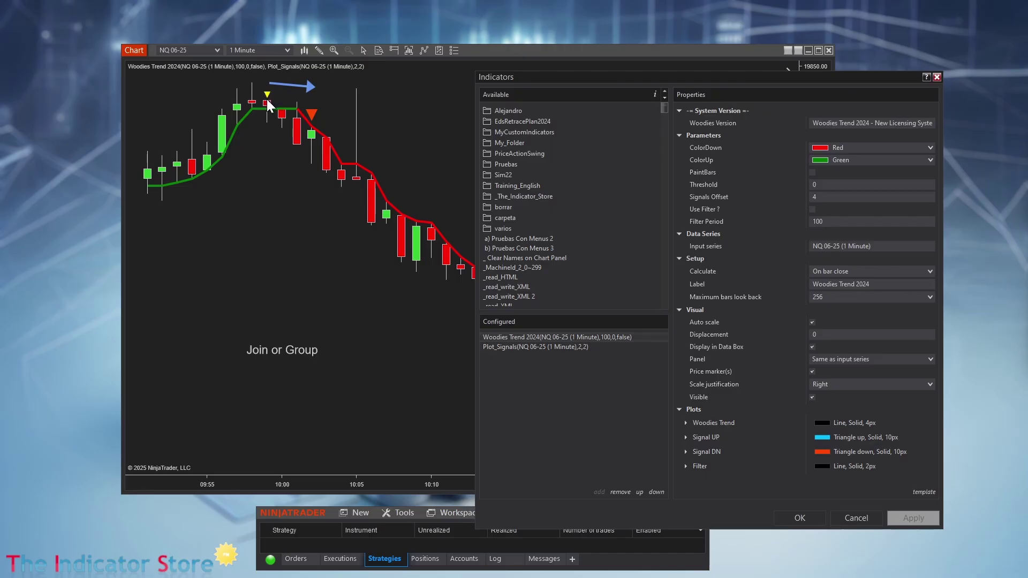
left_click(513, 347)
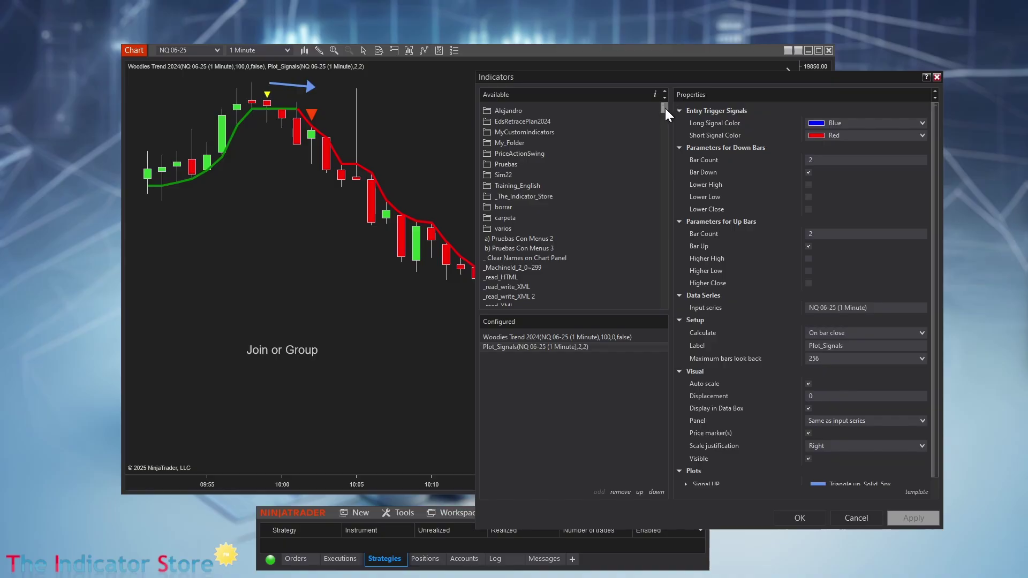
Add the MAX indicator to the chart configuration and set its period to 4
left_click_drag(665, 108, 664, 204)
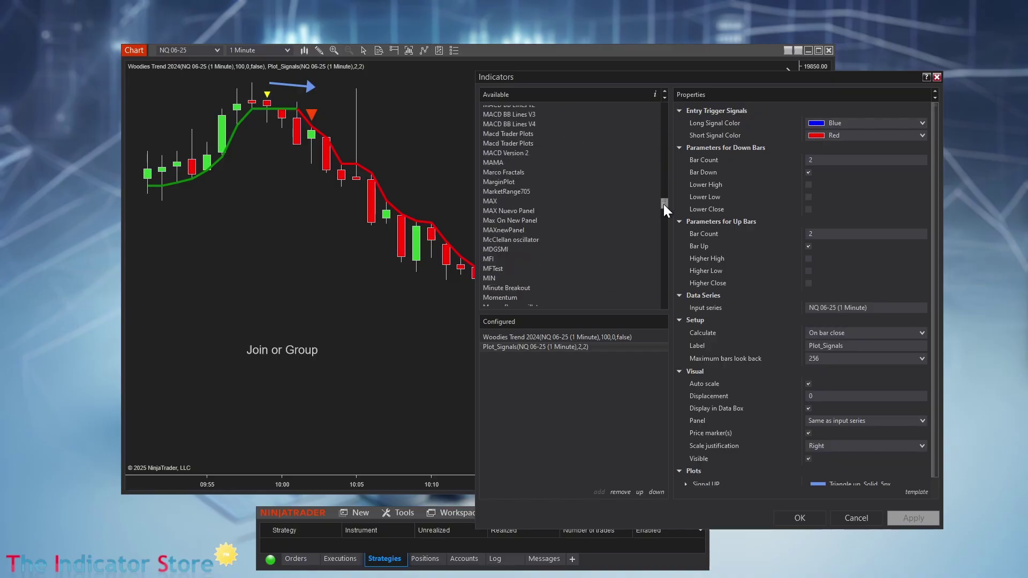
double_click(497, 202)
left_click(841, 124)
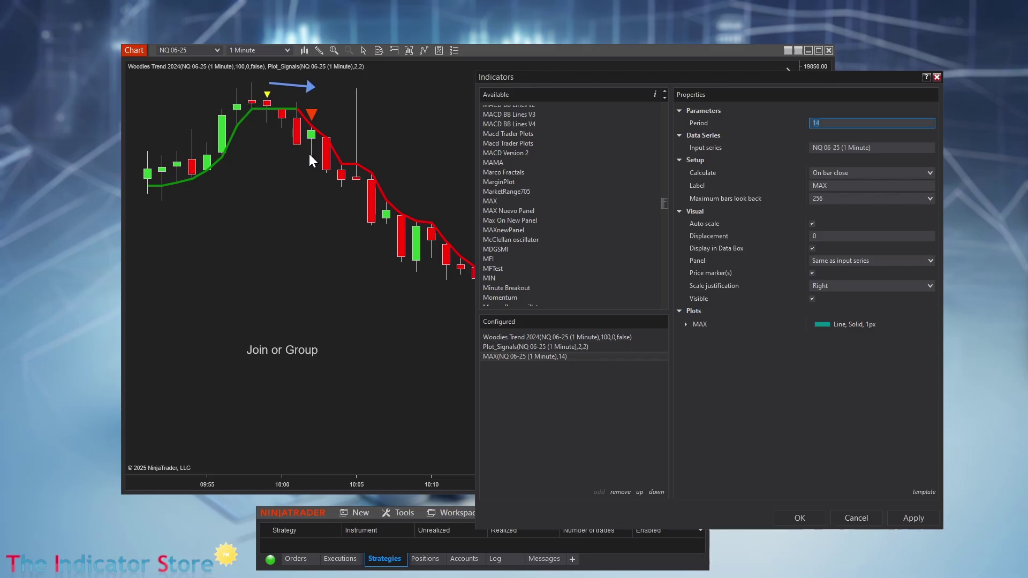
type("4")
Choose Plot_Signals from the _The_Indicator_Store folder as the input series for MAX
left_click(832, 148)
left_click(832, 149)
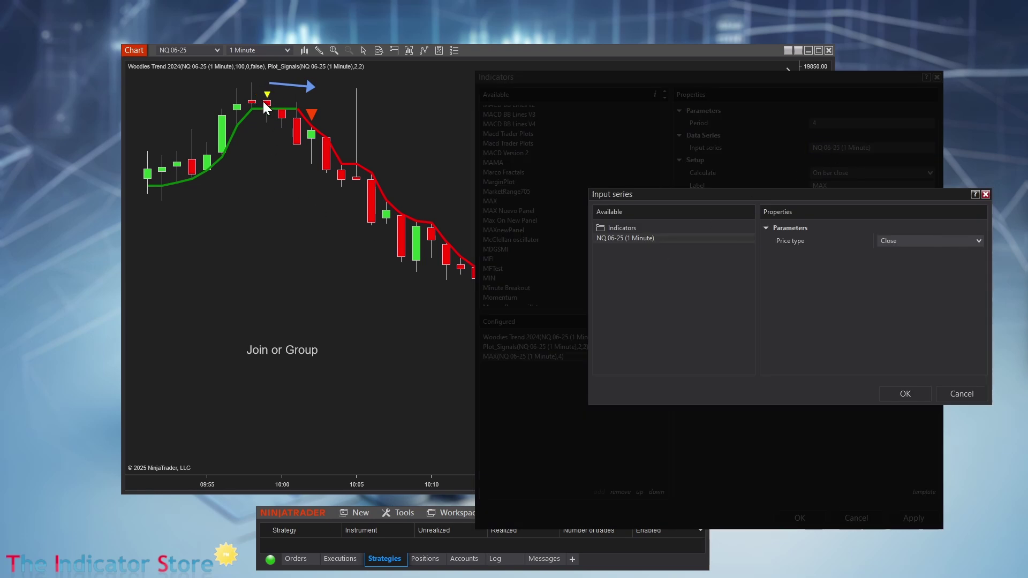
double_click(619, 228)
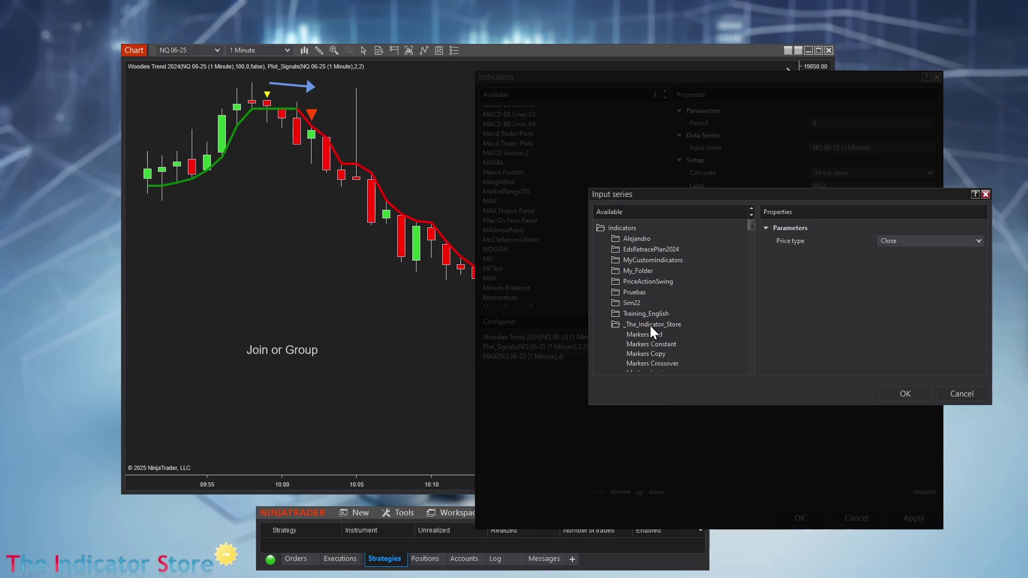
key("Left")
double_click(619, 227)
scroll(660, 332, "down", 5)
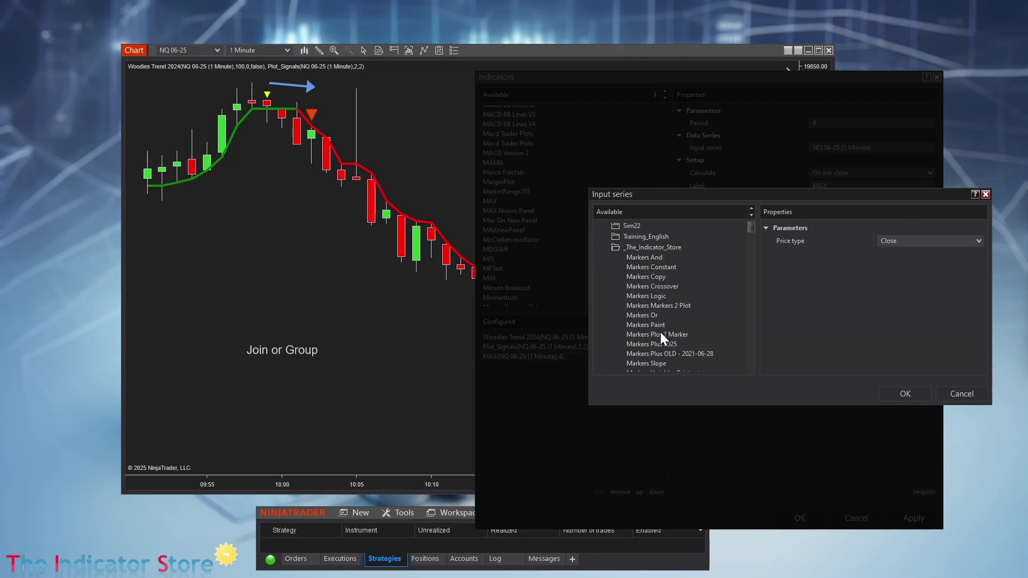
scroll(668, 321, "down", 1)
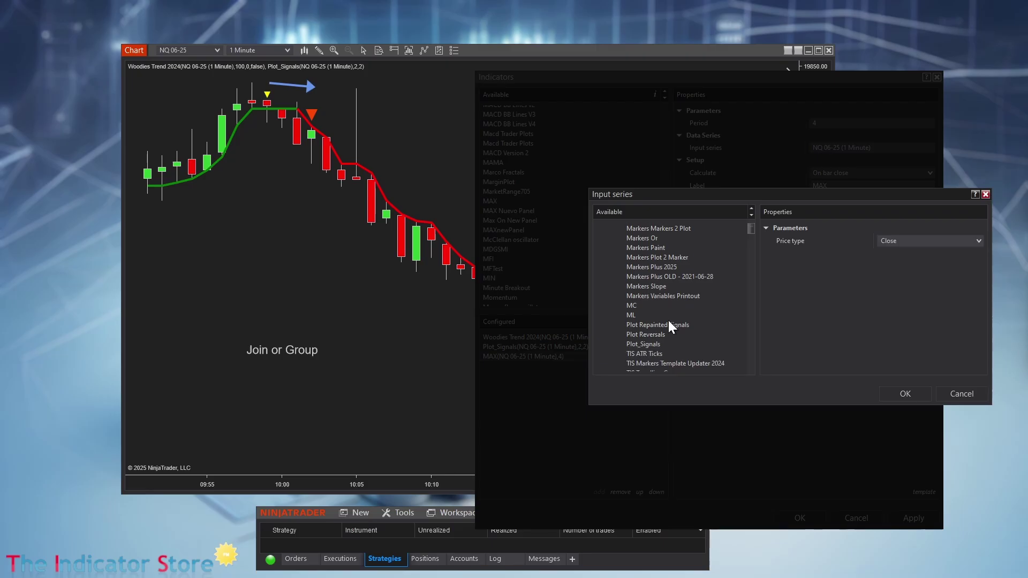
left_click(657, 344)
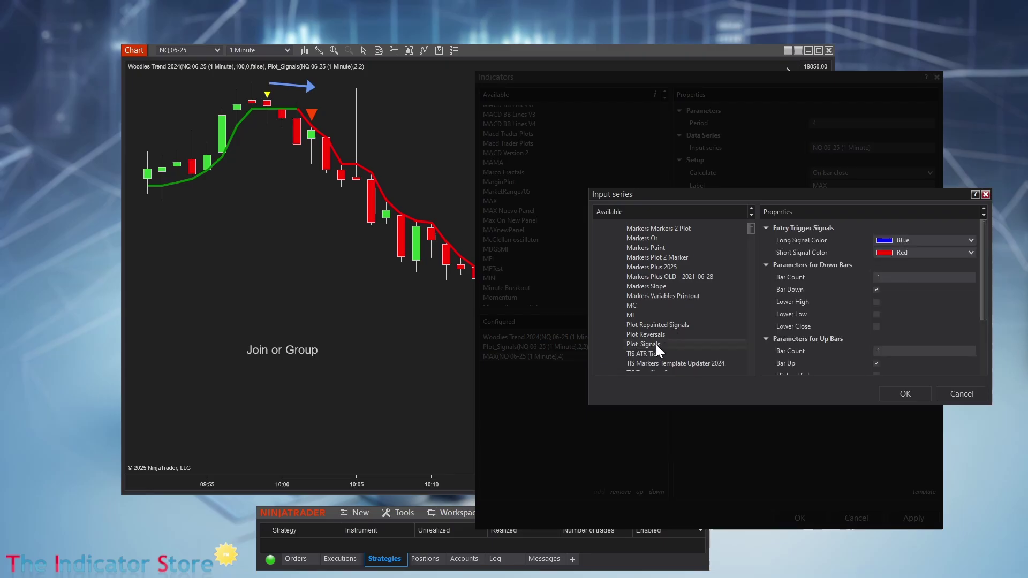
Set the input series' bar count to 2 for both down bars and up bars
left_click(904, 277)
type("2")
left_click(903, 351)
type("2")
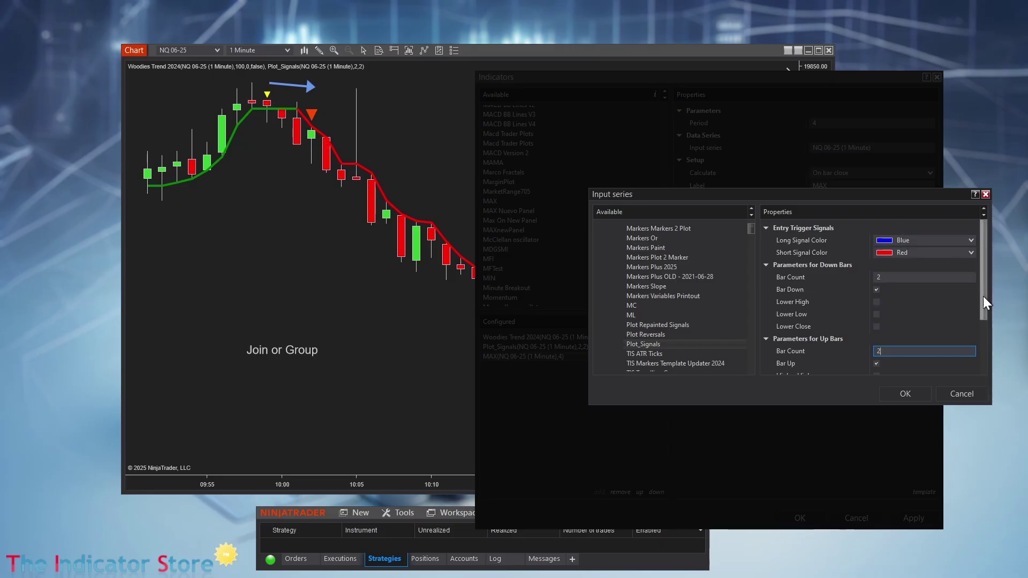
Select the Signal DN plot for the Plot_Signals input series and accept the input series settings
left_click_drag(983, 297, 984, 368)
left_click(914, 343)
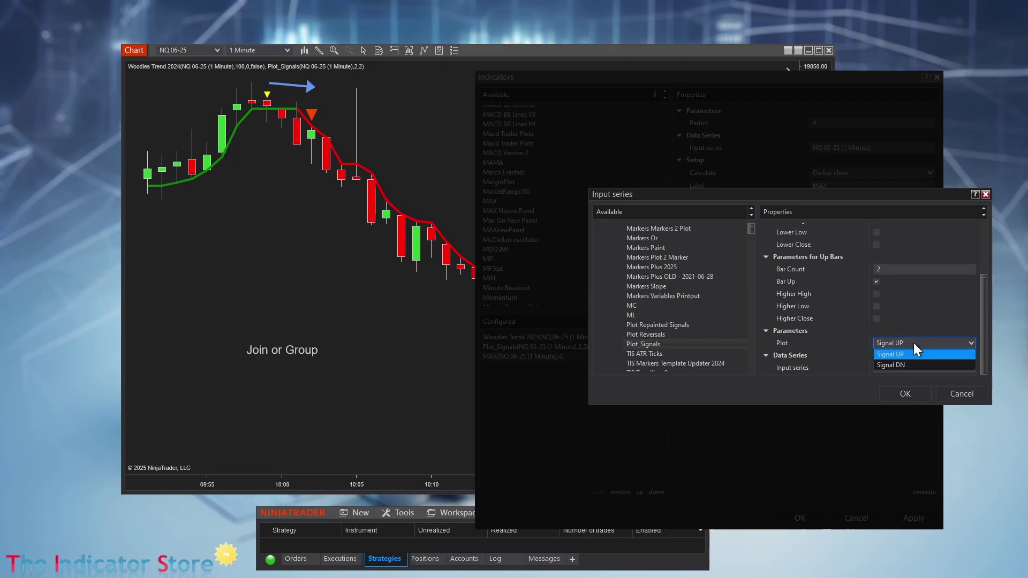
left_click(899, 365)
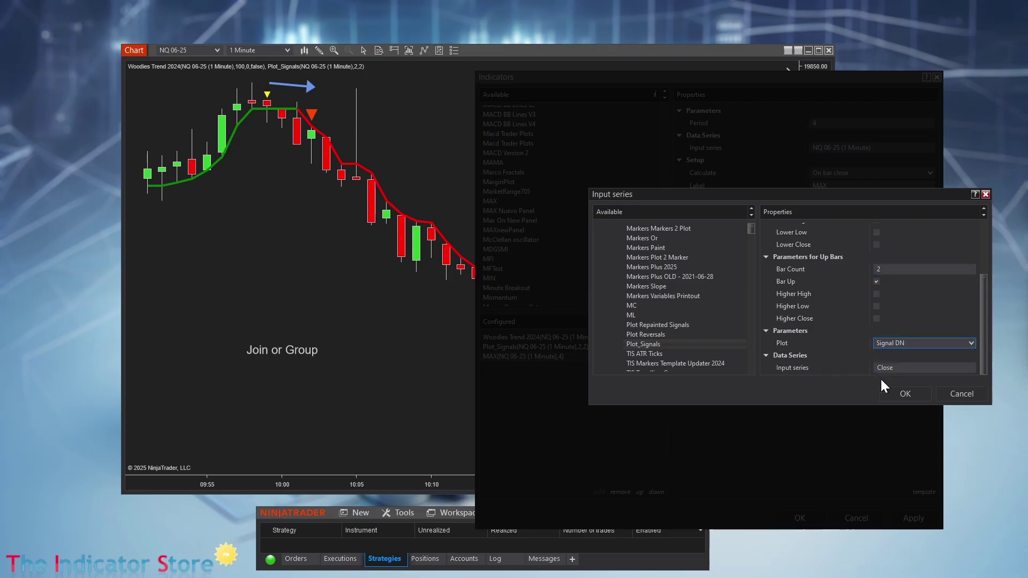
left_click(906, 394)
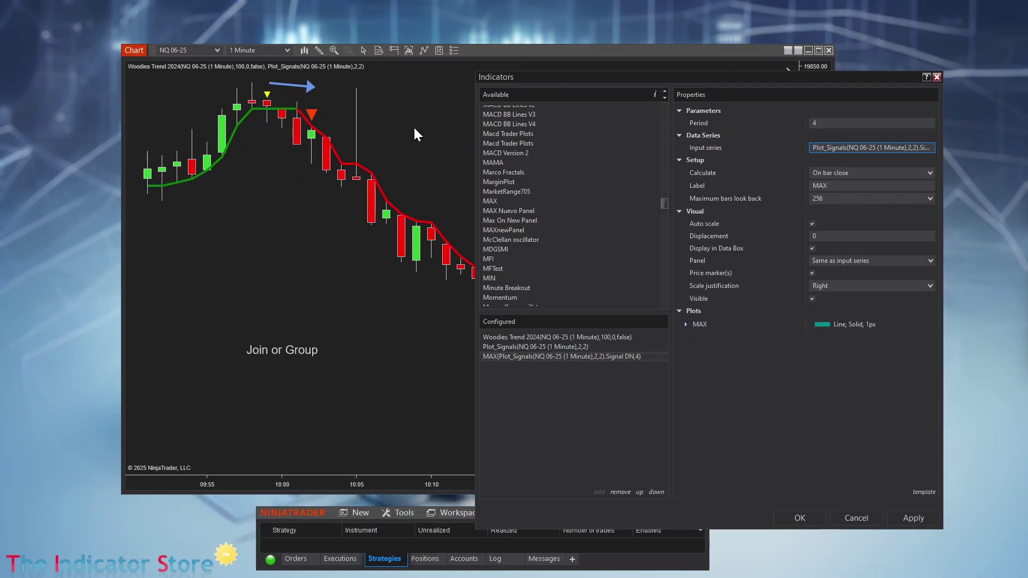
Set the MAX plot style to Dot with a width of 3
left_click(687, 325)
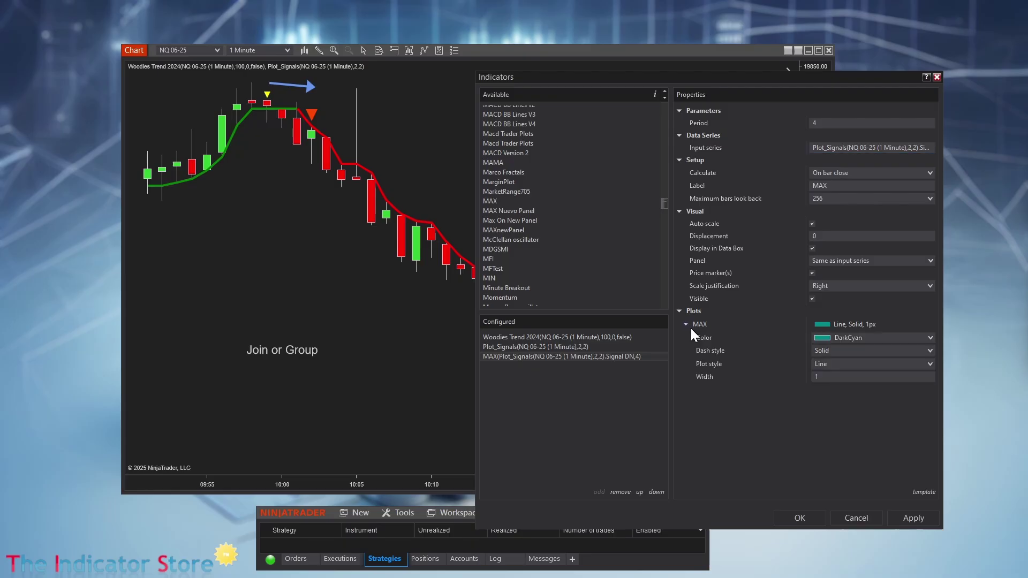
left_click(844, 364)
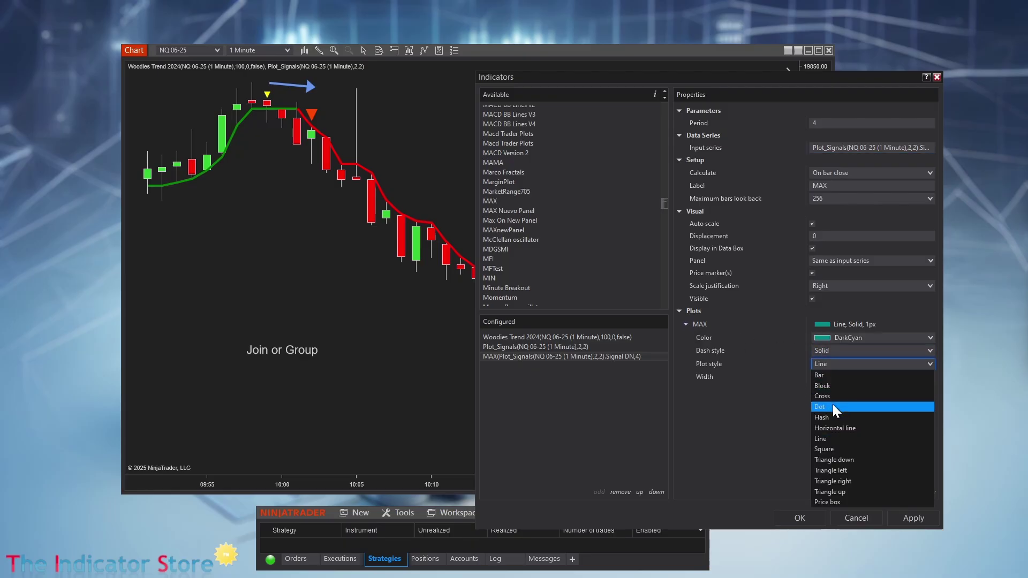
left_click(833, 404)
left_click(830, 377)
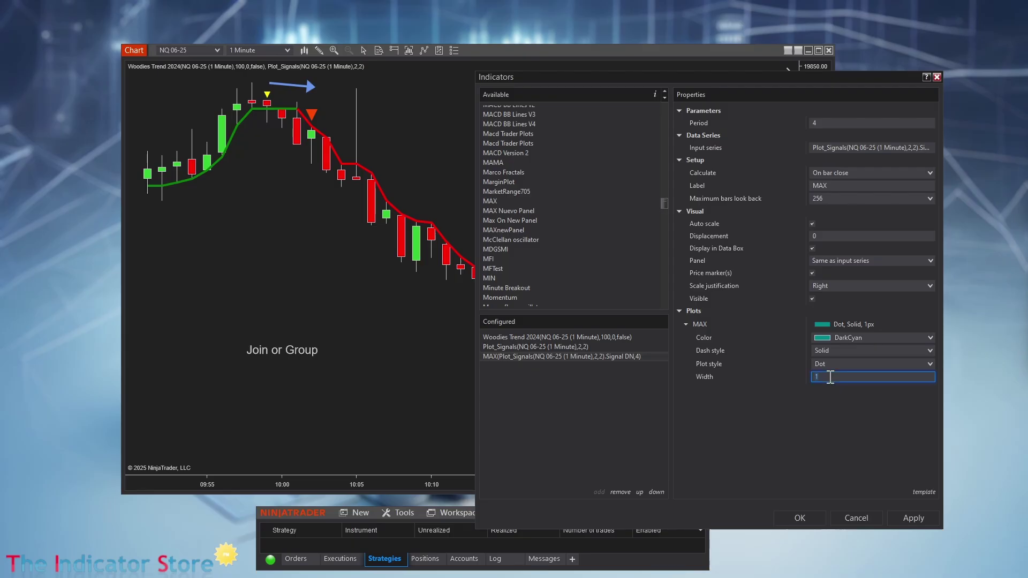
type("3")
Set the MAX plot color to Violet and accept the indicator settings for the chart
left_click(866, 339)
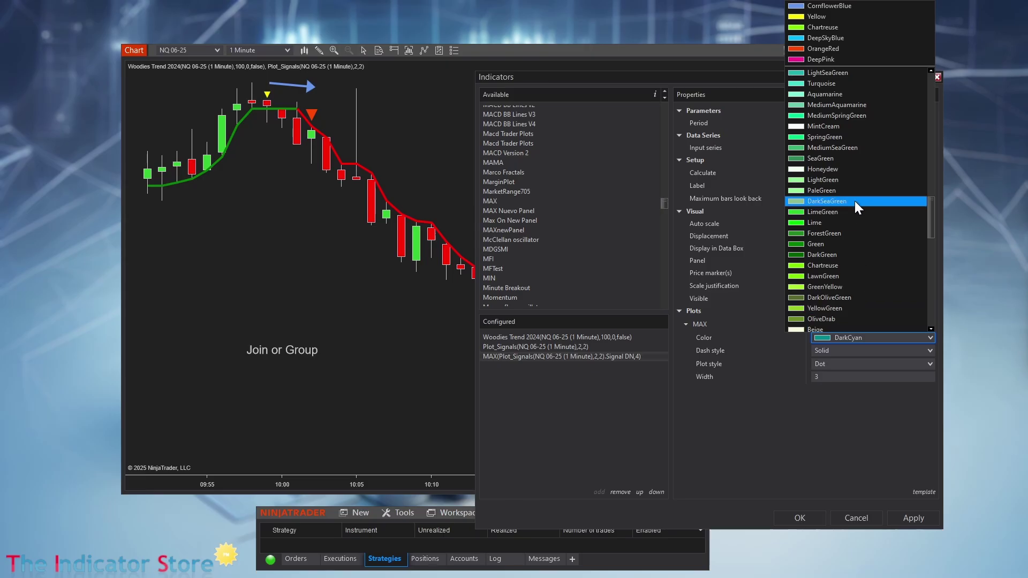
scroll(852, 161, "down", 1)
scroll(857, 171, "up", 10)
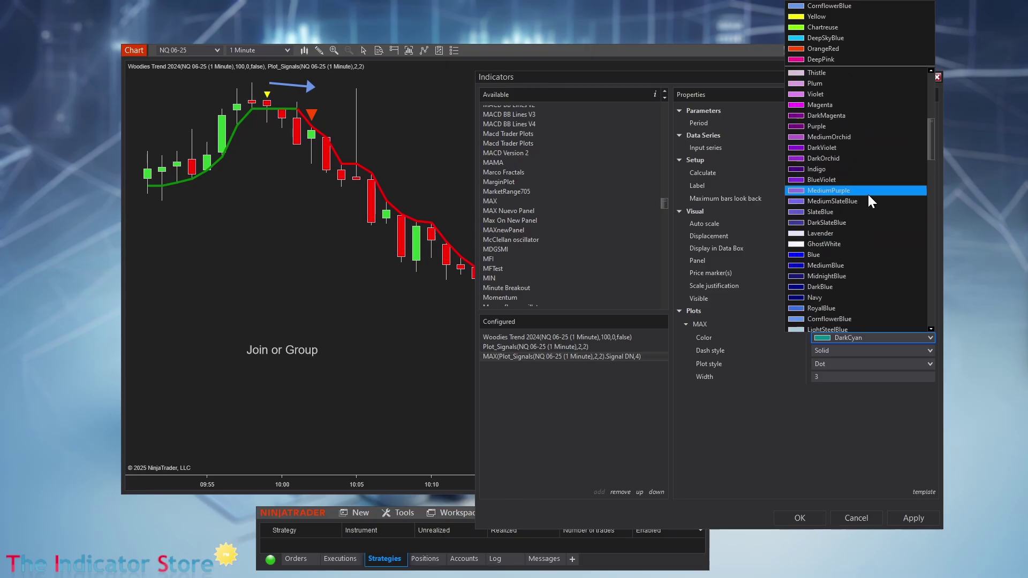
scroll(868, 198, "up", 5)
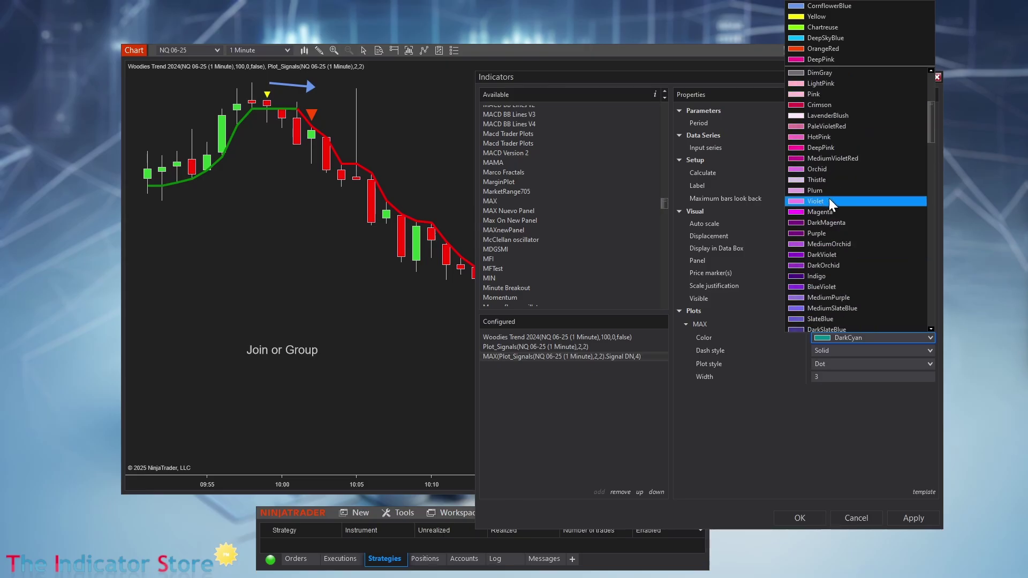
left_click(829, 198)
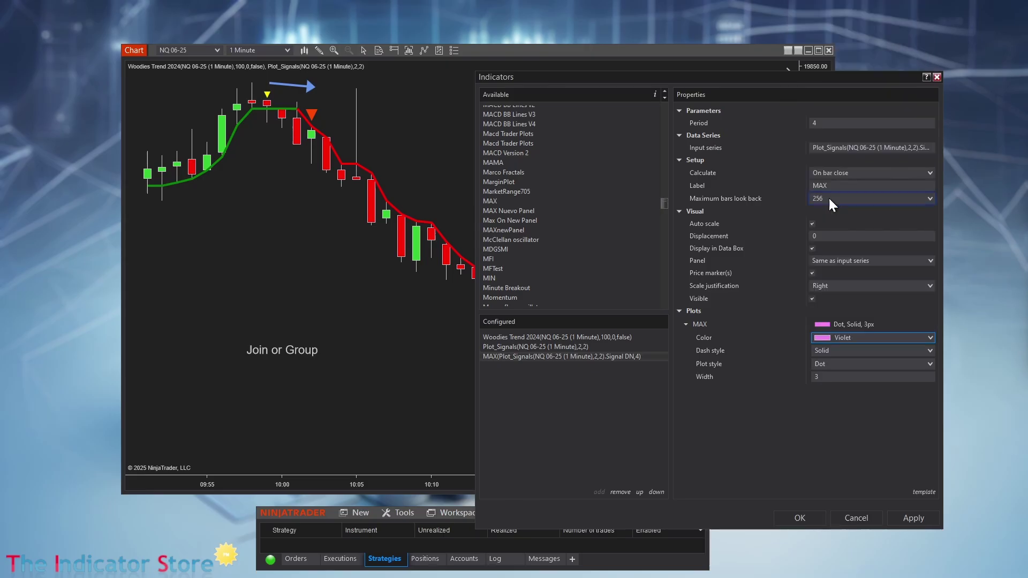
left_click(800, 518)
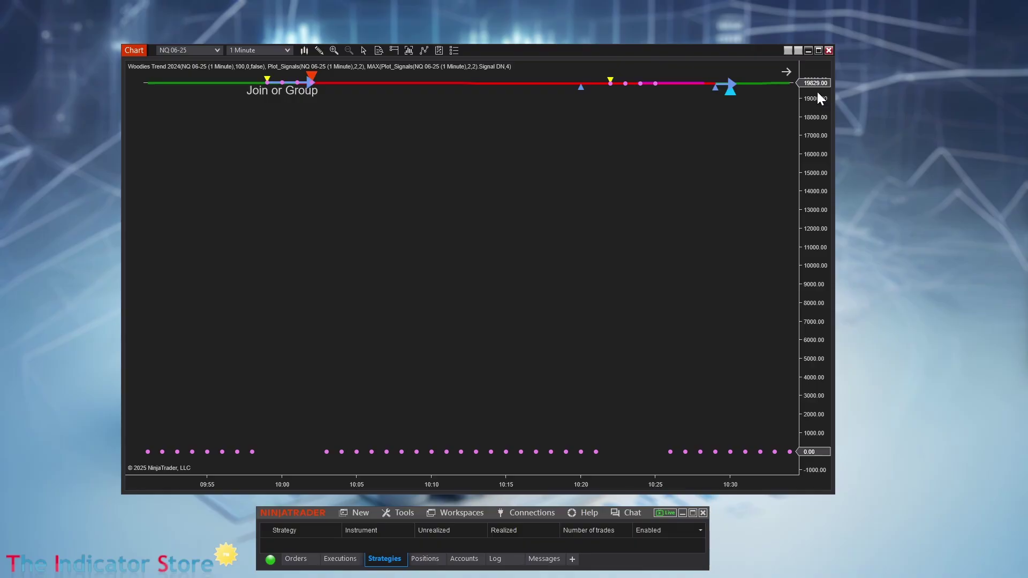
Turn off auto scale for the MAX indicator and accept the indicator settings
right_click(503, 274)
left_click(423, 303)
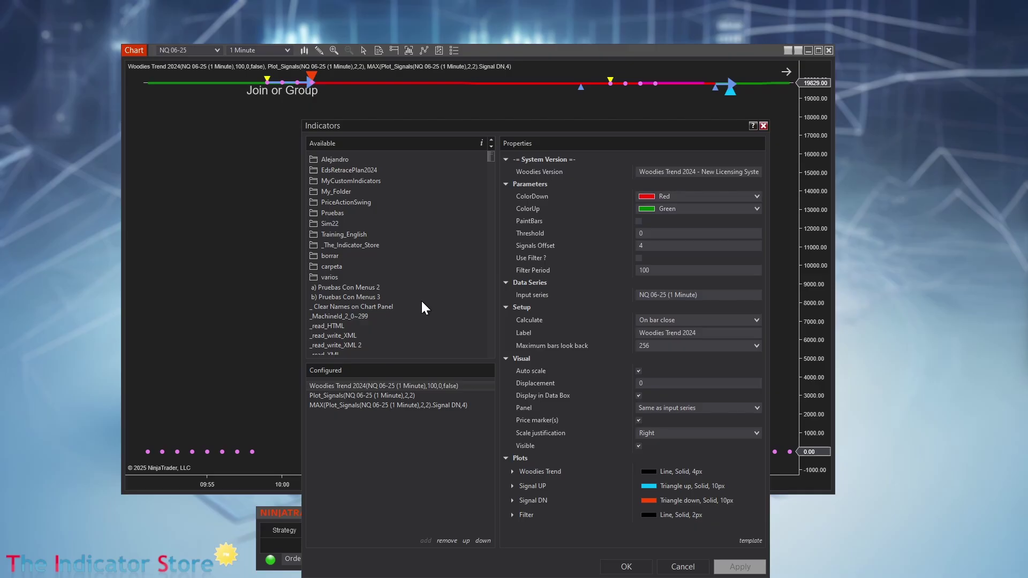
left_click(345, 406)
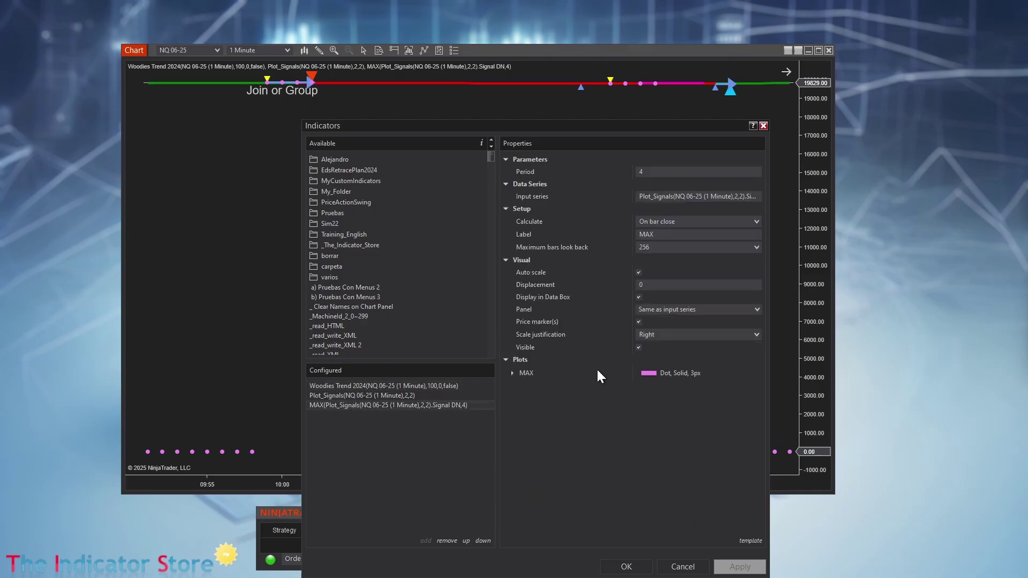
left_click(639, 273)
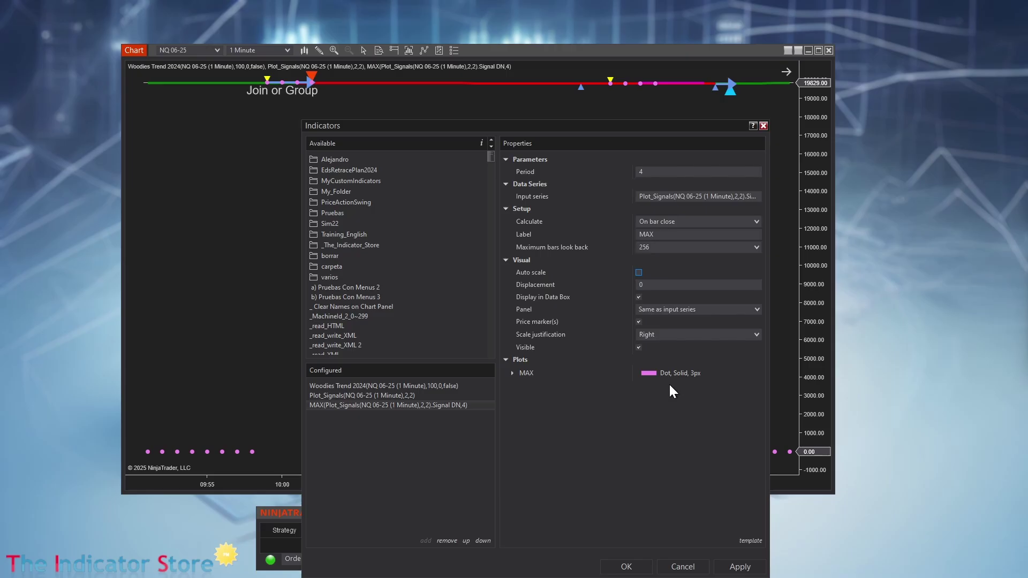
left_click(628, 568)
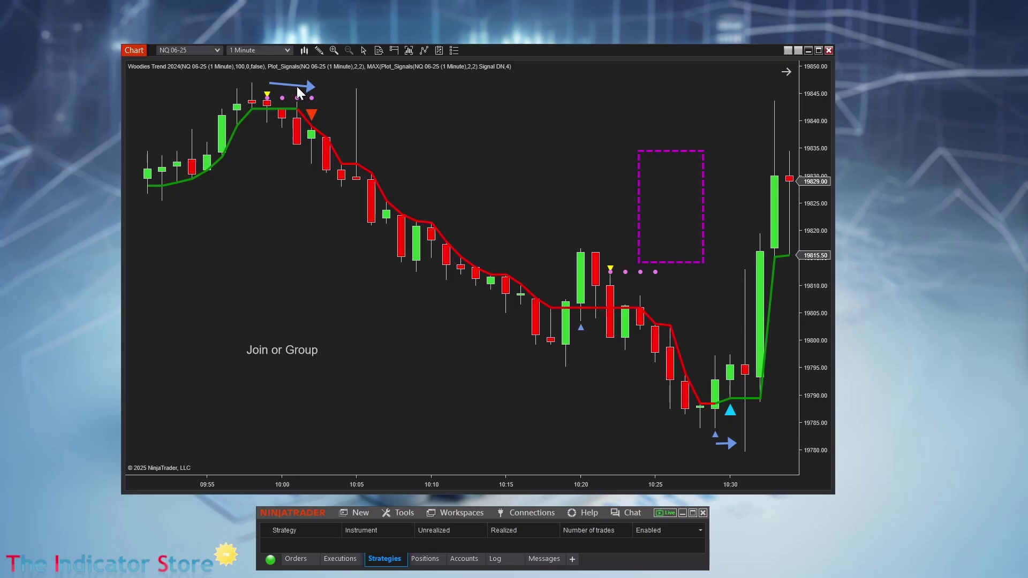
Move the blue arrow away from the first row of dots and place the dashed rectangle around the second row's first dots
mouse_move(294, 85)
left_mouse_down()
mouse_move(242, 95)
mouse_move(285, 88)
mouse_move(250, 170)
mouse_move(253, 211)
left_mouse_up()
left_click_drag(683, 152, 645, 172)
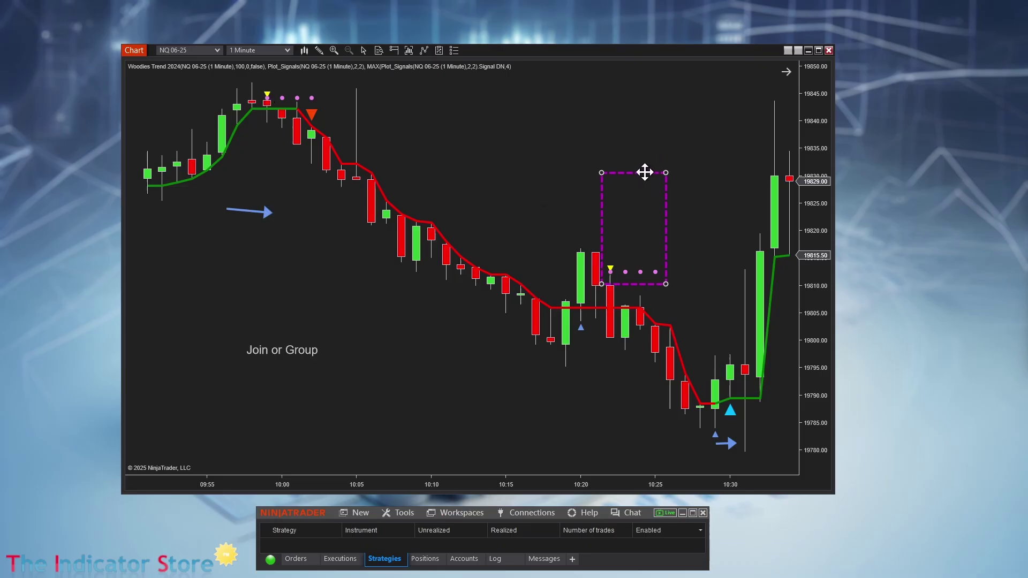
Set the MAX period to 8, accept the settings, and check the plotted values on the chart
left_click(312, 99)
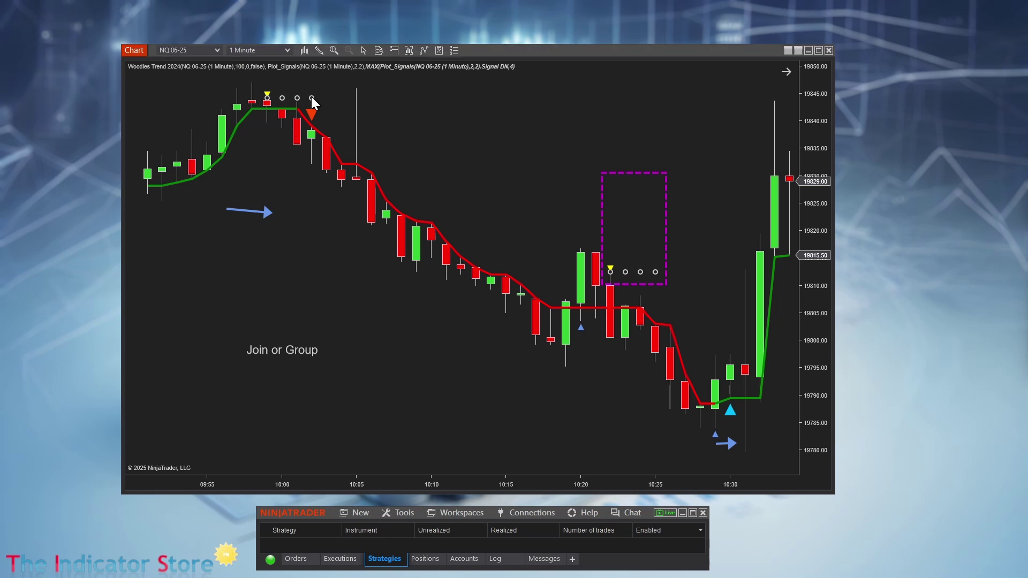
double_click(312, 98)
left_click(650, 171)
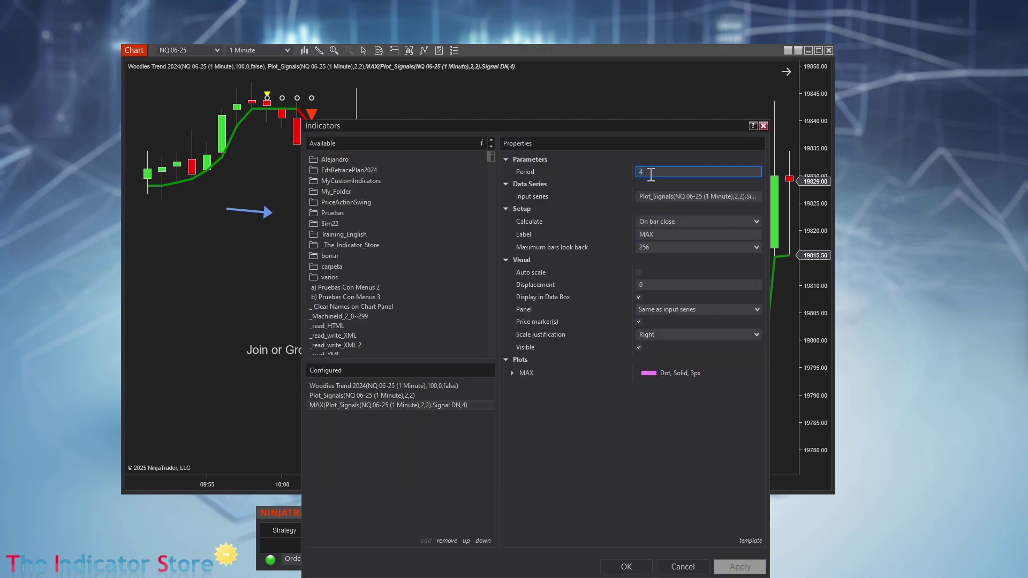
key("BackSpace")
type("8")
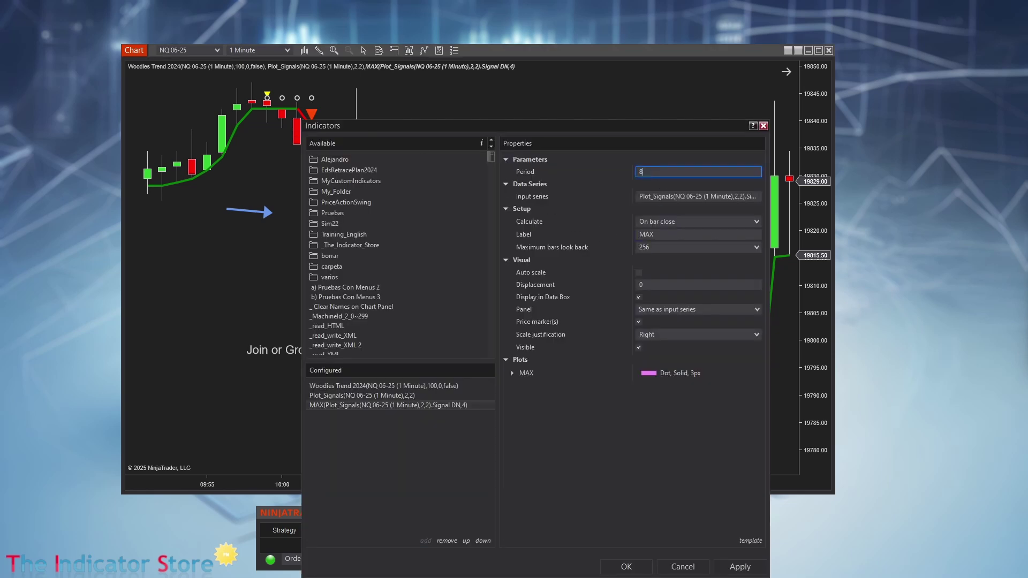
left_click(626, 567)
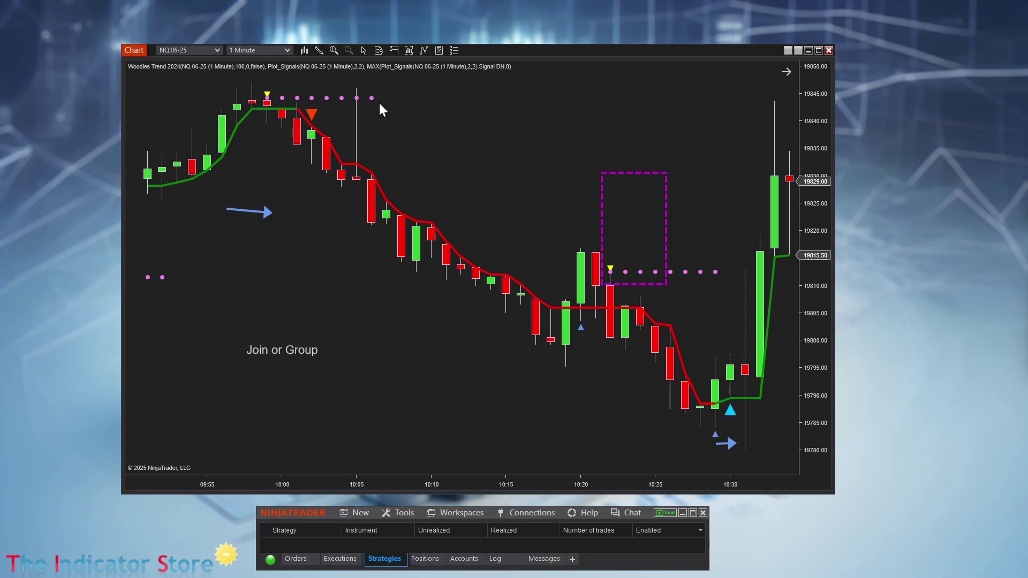
middle_click(398, 100)
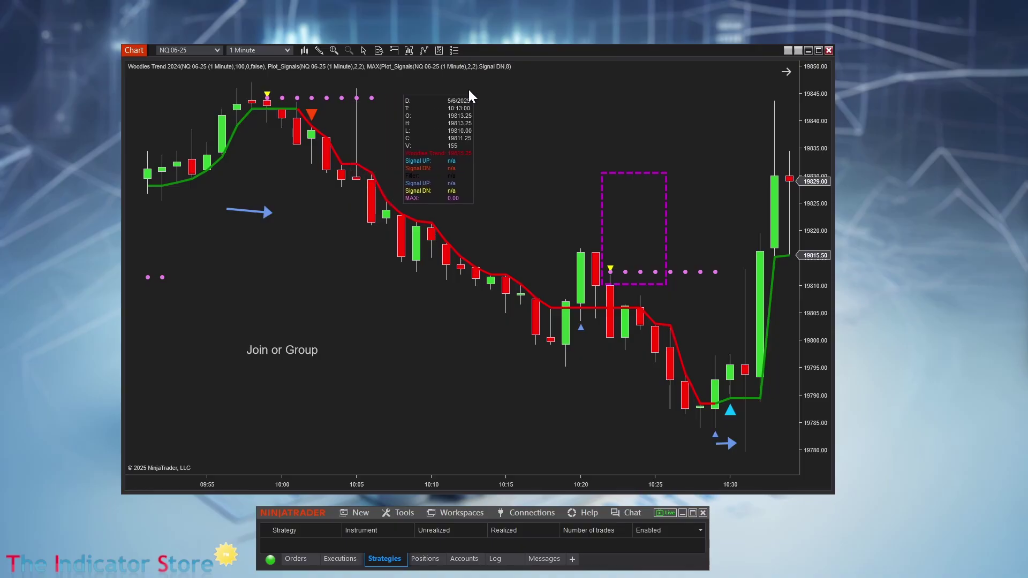
middle_click(371, 95)
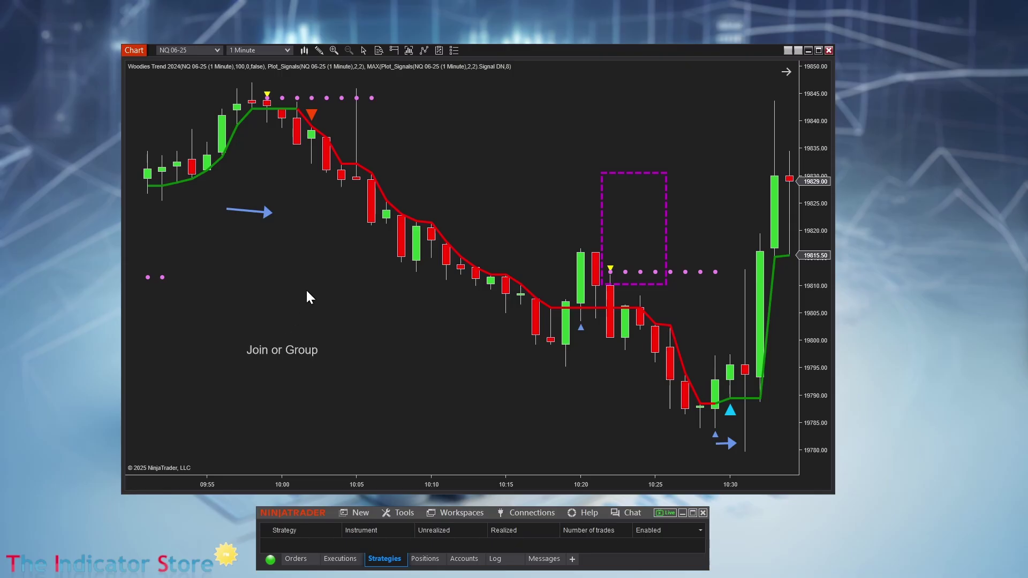
Draw two long downward arrows, one from the first yellow signal triangle and one from the red signal triangle
left_click(267, 106)
left_click(264, 203)
left_click(274, 303)
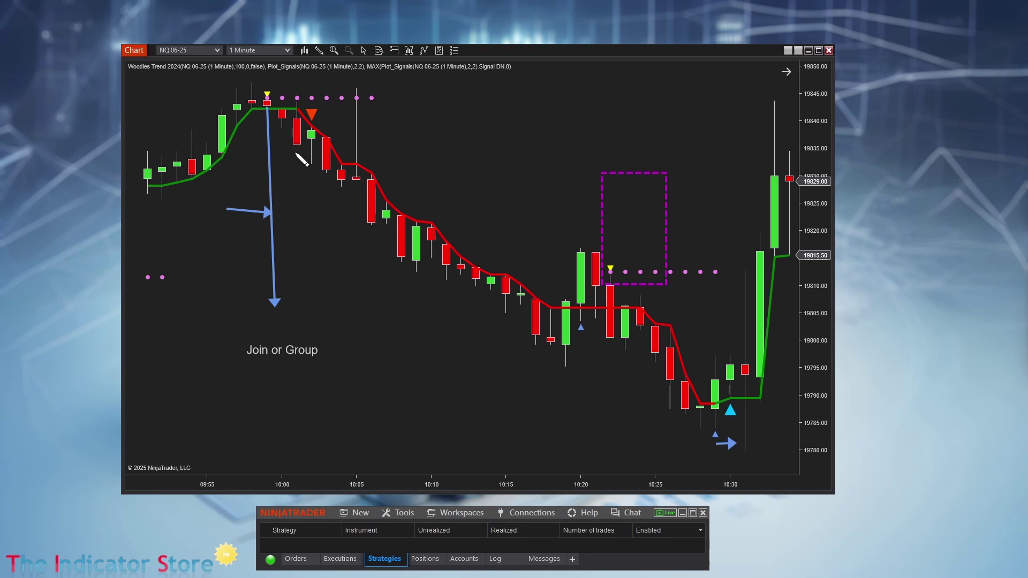
left_click(313, 128)
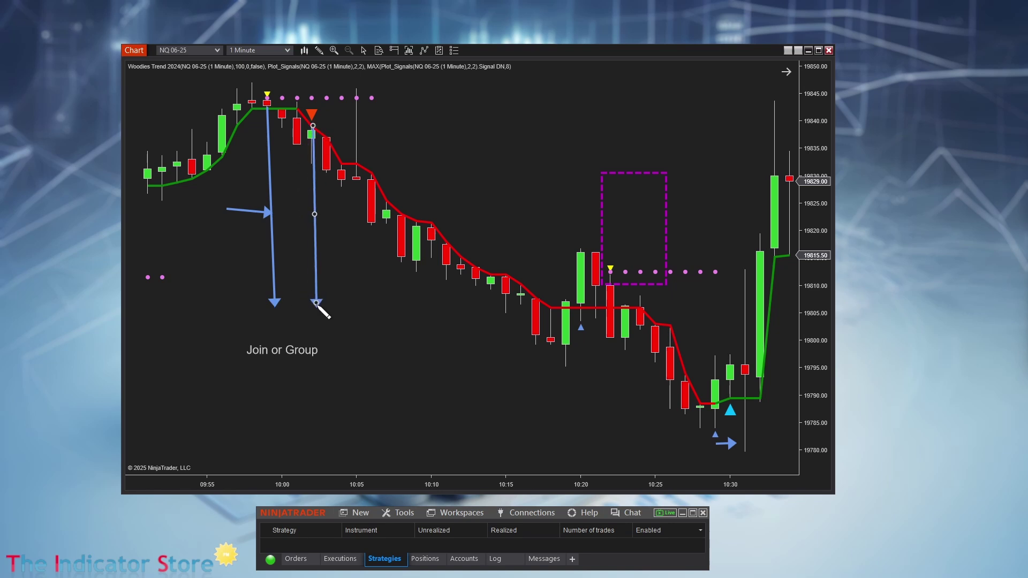
left_click(316, 310)
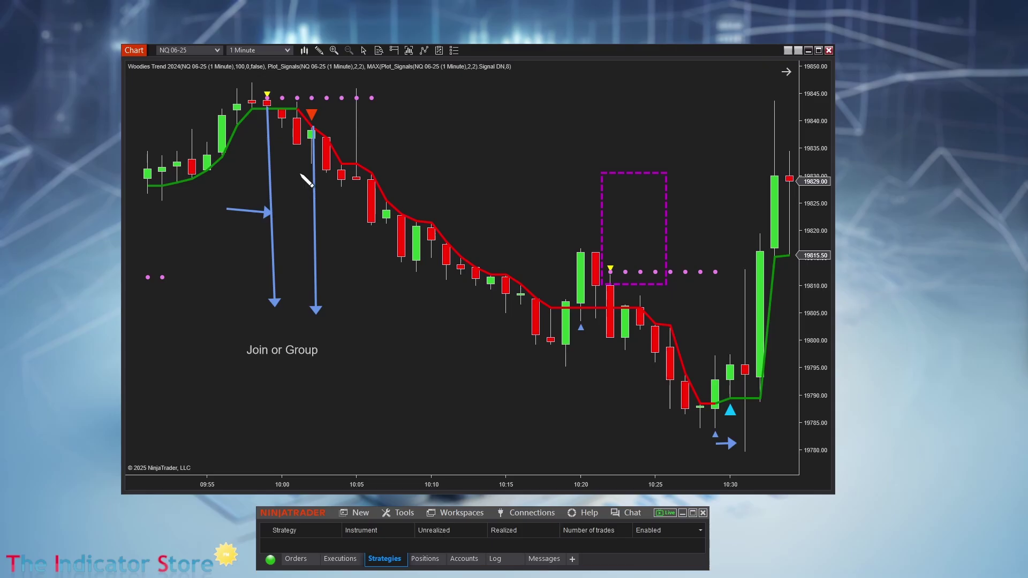
Draw a horizontal line extending rightward from each downward arrow, and raise the upper line slightly
left_click(274, 272)
left_click(368, 271)
left_click(316, 298)
left_click(404, 298)
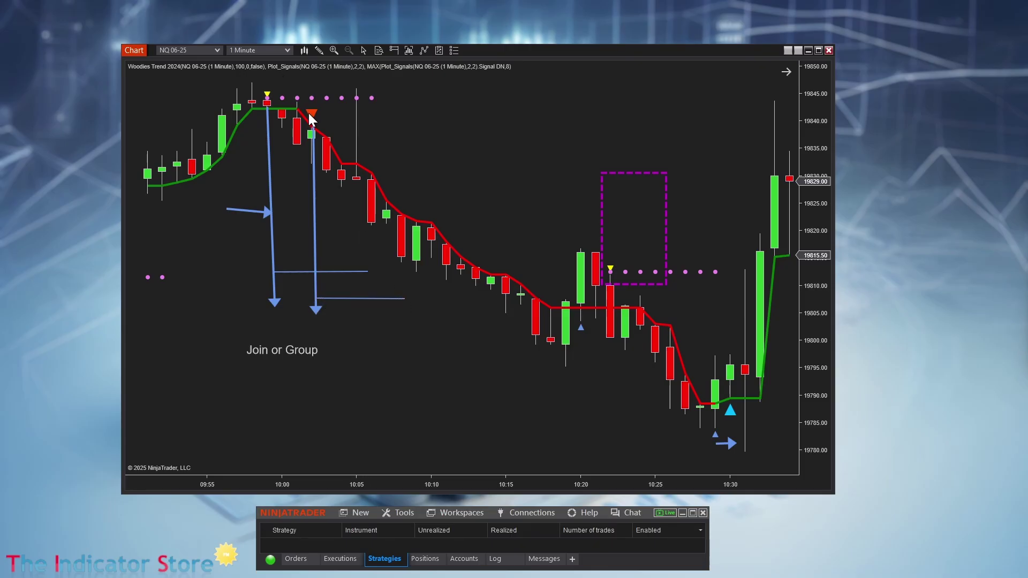
left_click_drag(347, 272, 349, 262)
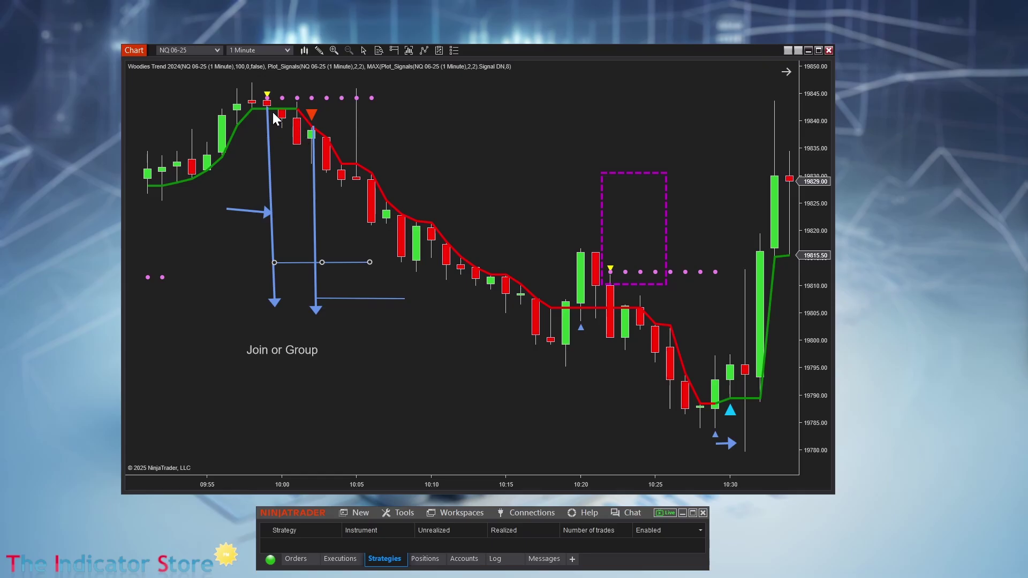
left_click(398, 300)
Move and resize the dashed rectangle to frame the overlap of the two horizontal lines
left_click_drag(602, 232, 309, 298)
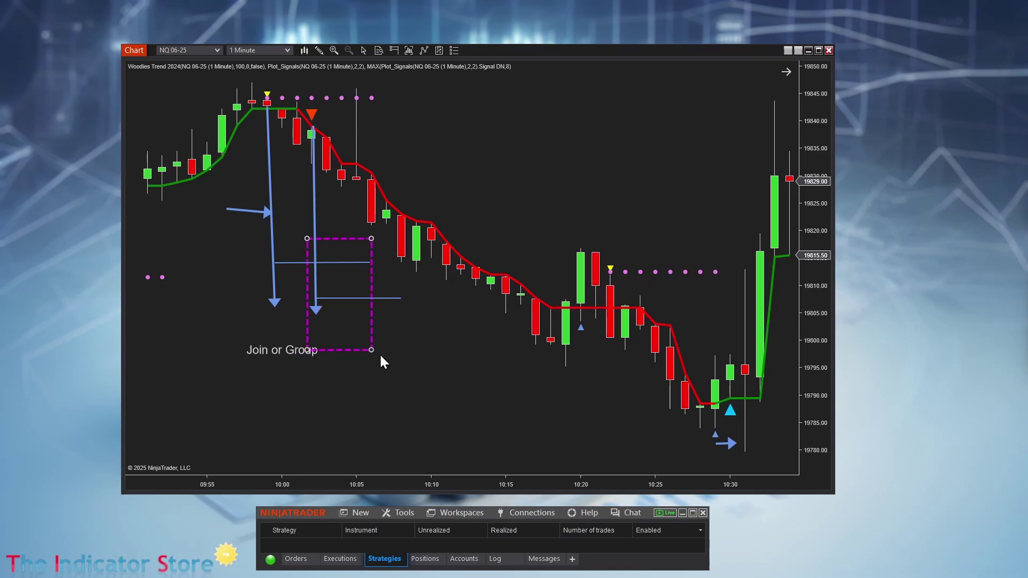
left_click_drag(371, 349, 377, 338)
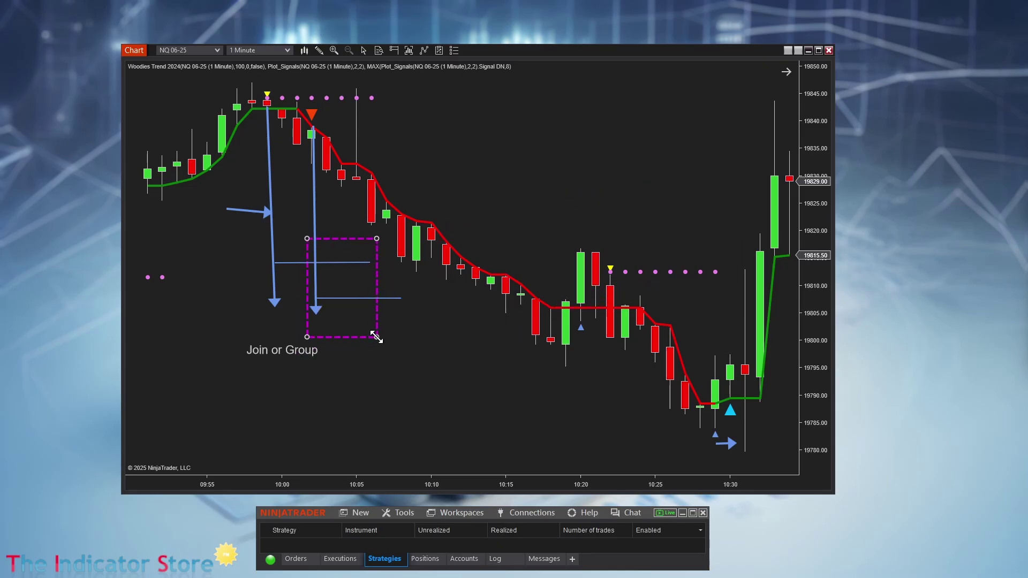
left_click(336, 262)
left_click(339, 299)
left_click(329, 263)
left_click(346, 295)
left_click(331, 262)
left_click_drag(336, 239, 334, 240)
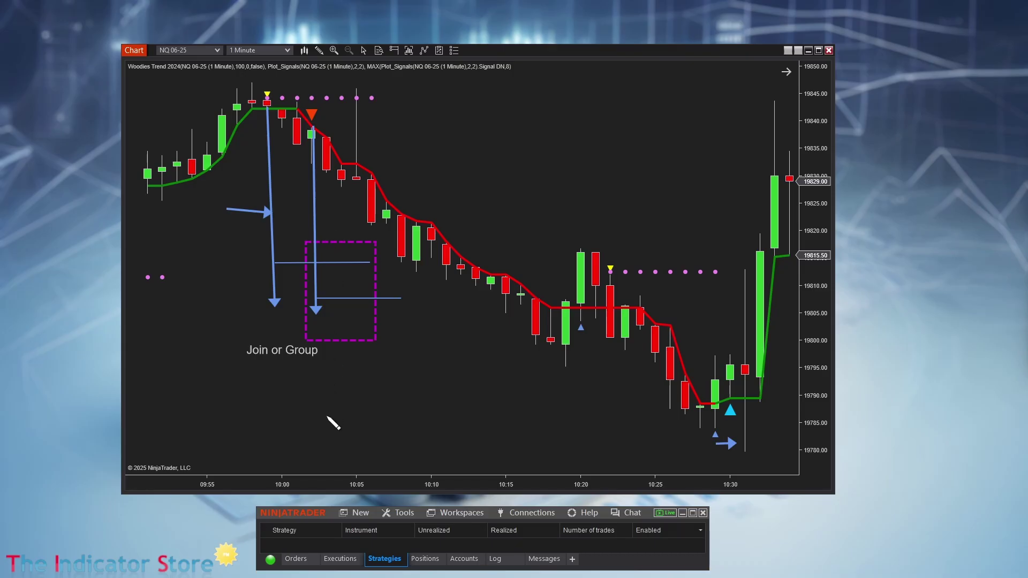
Draw an upward arrow pointing at the start of the line overlap, and shift the dashed rectangle up slightly
left_click_drag(326, 418, 327, 304)
mouse_move(337, 340)
left_mouse_down()
mouse_move(331, 356)
mouse_move(326, 331)
mouse_move(342, 329)
left_mouse_up()
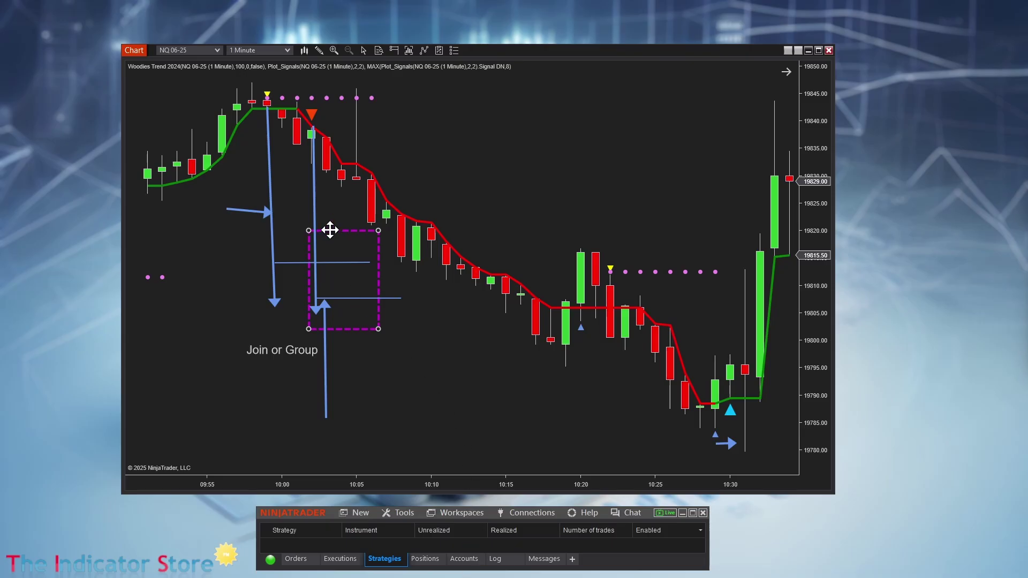
Move the red signal's downward arrow and its horizontal line to start before the yellow signal's arrow
left_click(315, 192)
left_click_drag(315, 192, 232, 207)
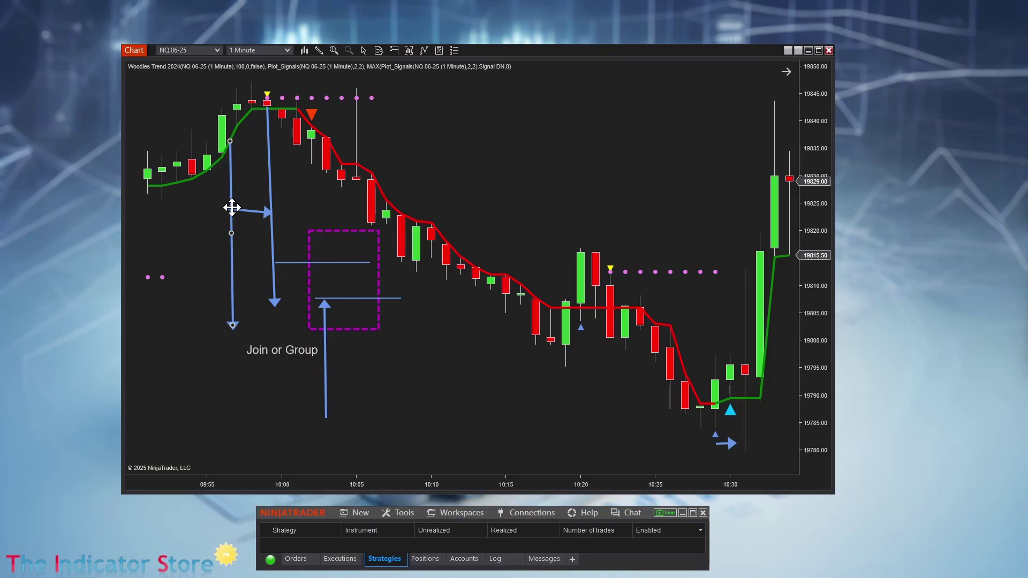
left_click(339, 299)
left_click_drag(340, 298, 261, 301)
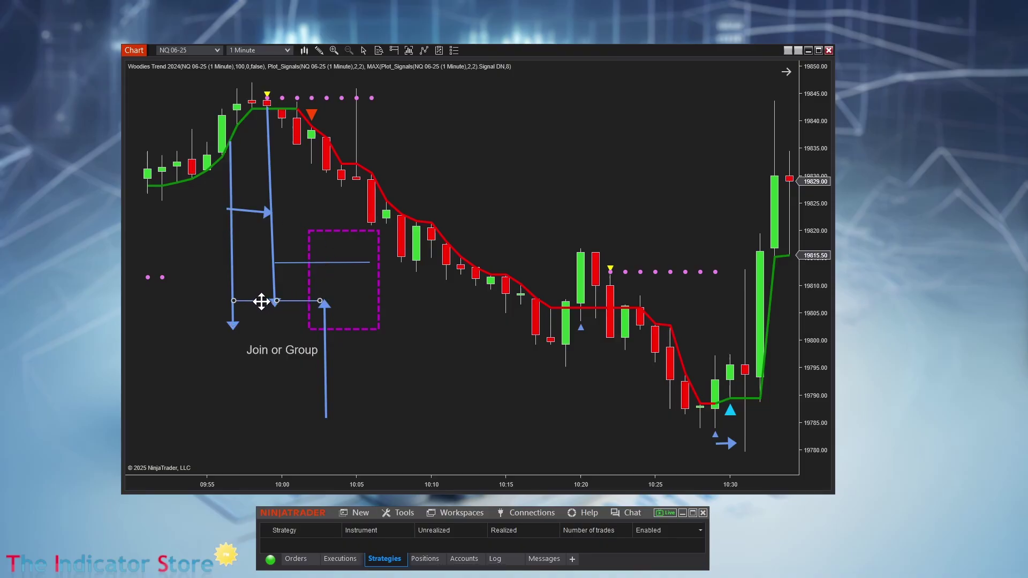
Refit the dashed rectangle to the new line overlap and move the upward arrow to the right of it
left_click(328, 230)
left_click_drag(328, 230, 288, 244)
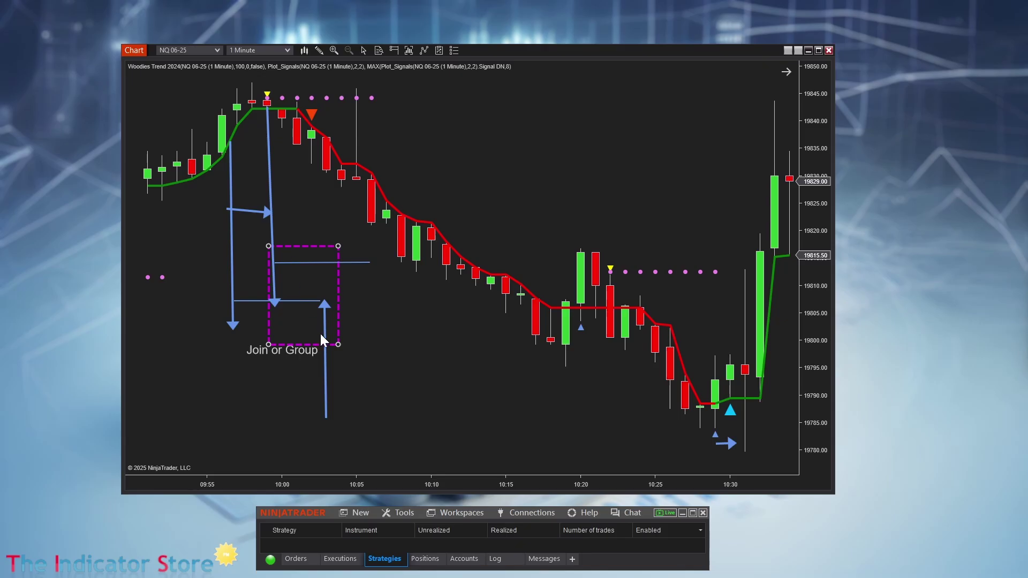
mouse_move(338, 344)
left_mouse_down()
mouse_move(324, 334)
mouse_move(328, 358)
mouse_move(349, 355)
left_mouse_up()
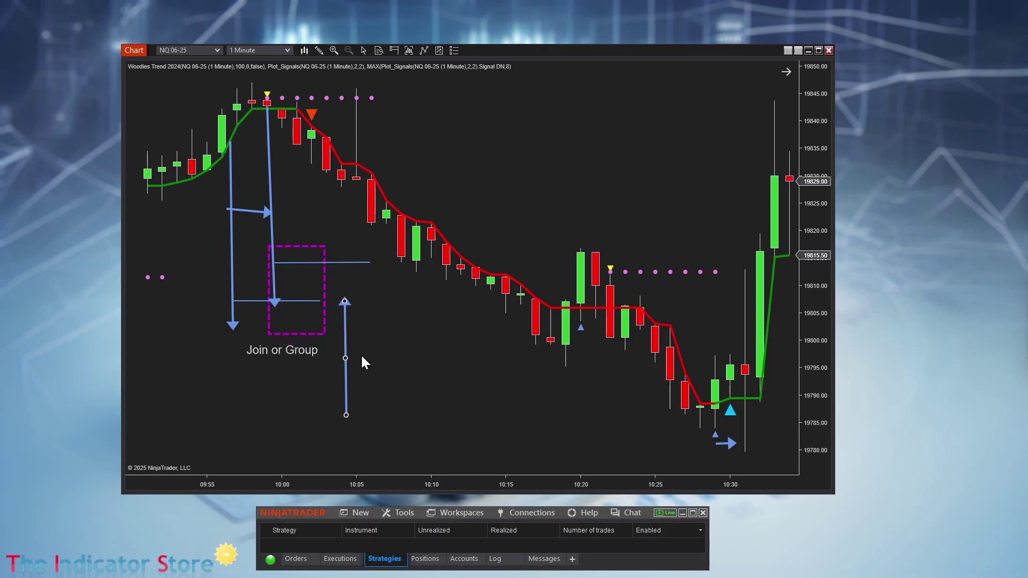
Delete the two long downward arrows and the short horizontal arrow between them
left_click(229, 196)
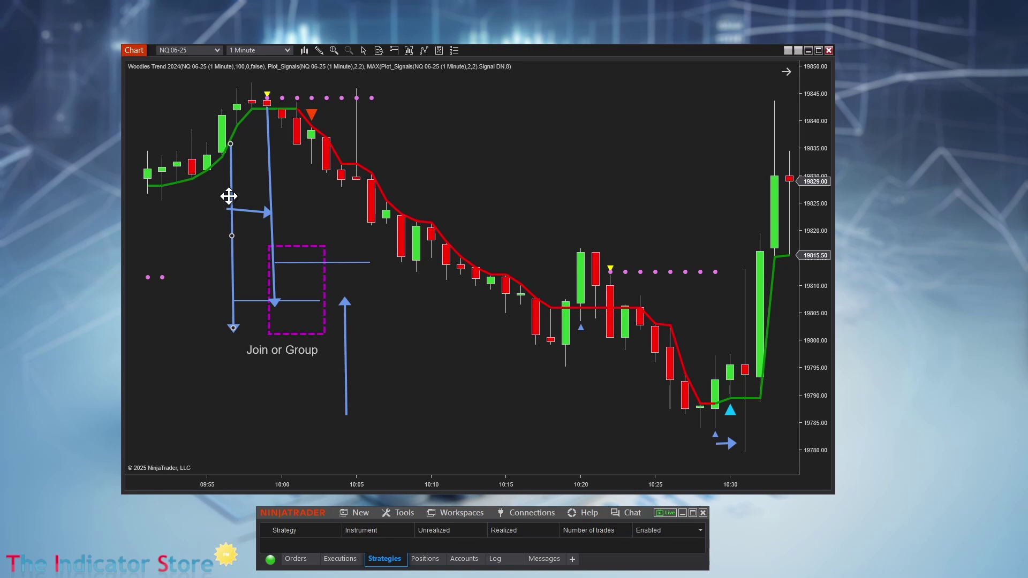
key("Delete")
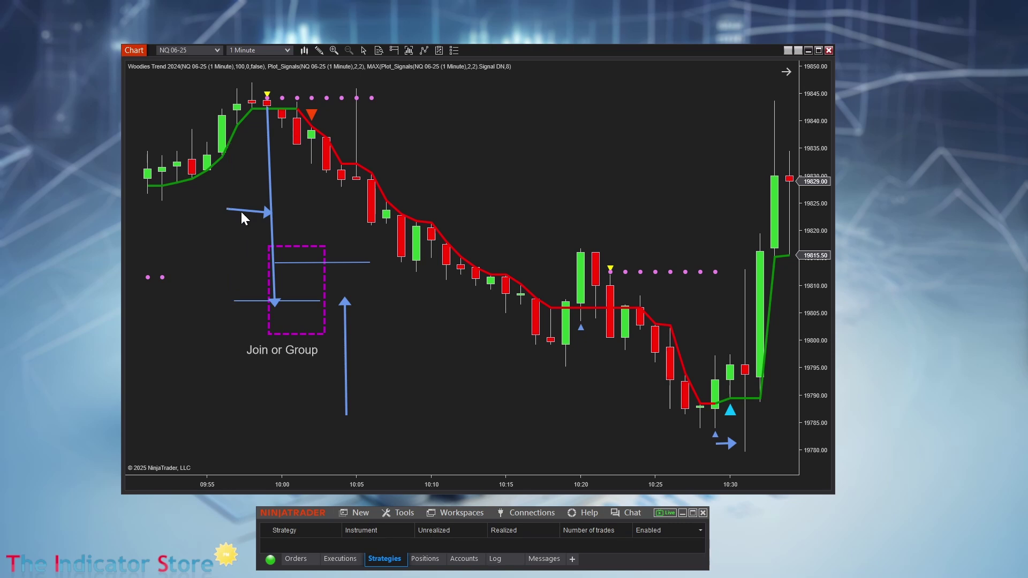
left_click(273, 209)
key("Delete")
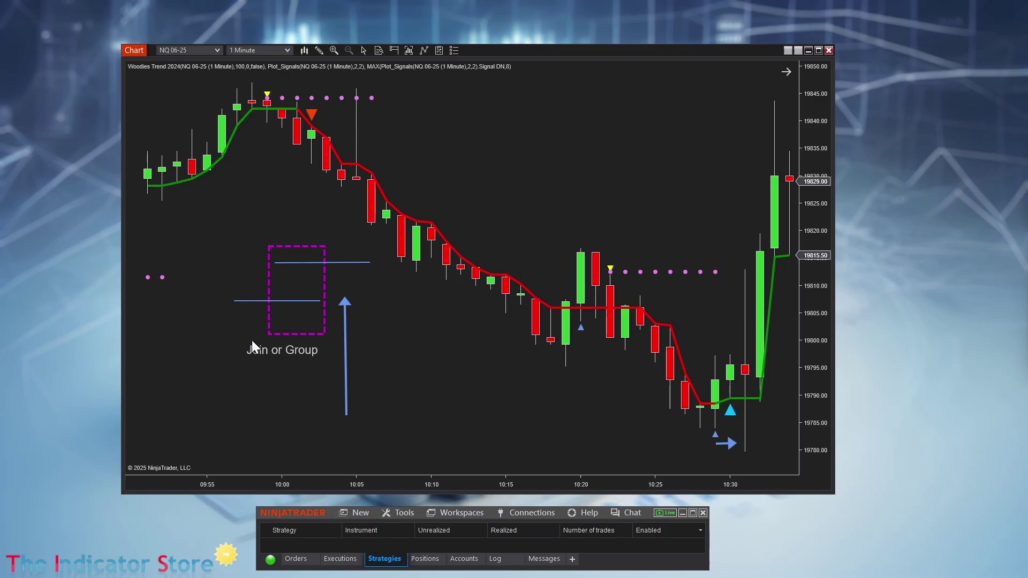
Lower the "Join or Group" label slightly and add the text label "Chain" beneath it
left_click_drag(283, 351, 284, 361)
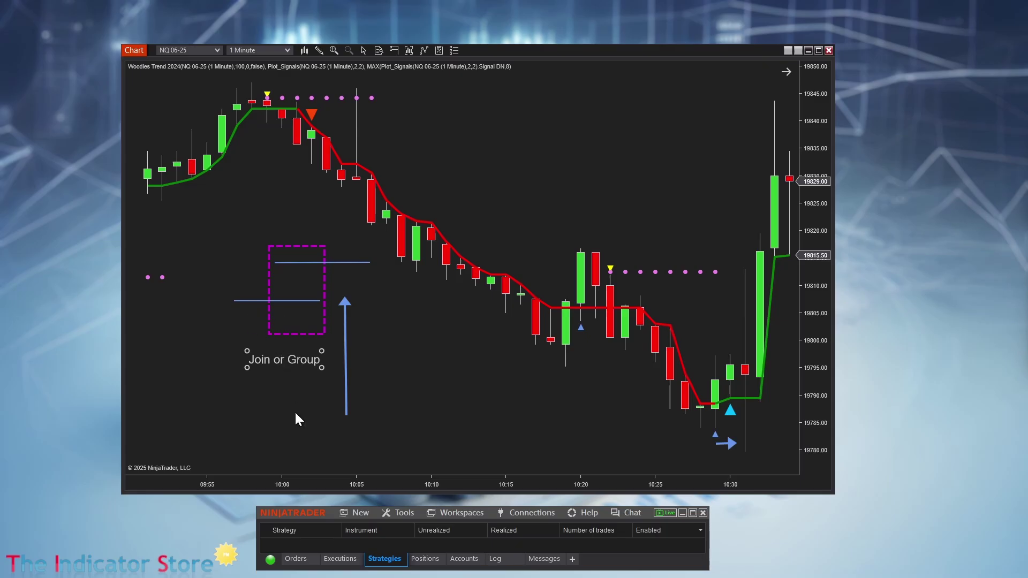
left_click(296, 414)
left_click(277, 402)
type("Chain")
key("Return")
left_click_drag(288, 408, 287, 399)
Move the upward arrow to the first yellow signal triangle and draw a horizontal arrow from it to the red signal's bar
left_click_drag(345, 356, 269, 162)
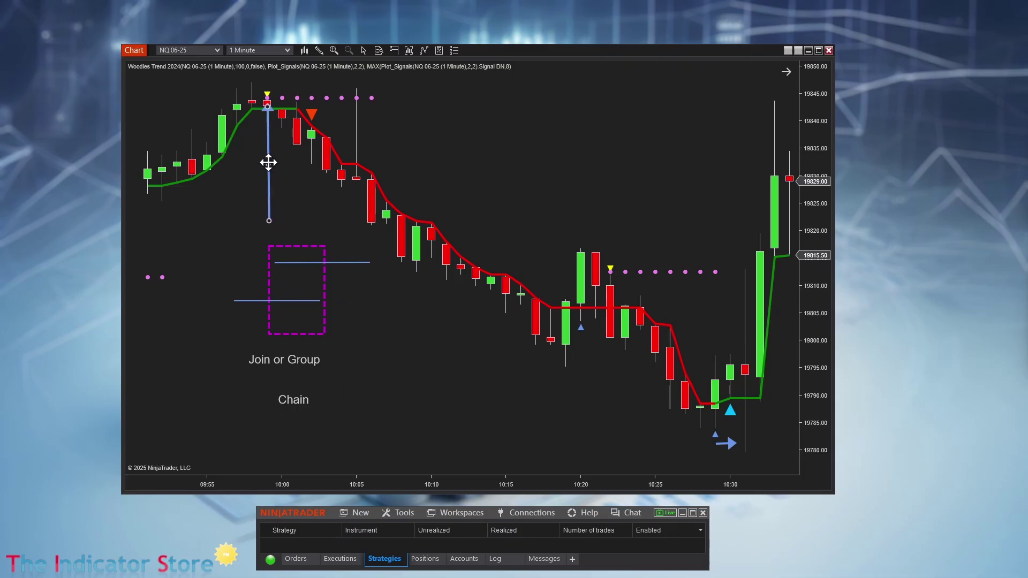
left_click(273, 164)
left_click_drag(268, 134, 317, 134)
Delete the lower horizontal line and move the remaining one up beneath the signal bars
left_click_drag(291, 301, 401, 349)
key("Delete")
left_click_drag(309, 262, 306, 205)
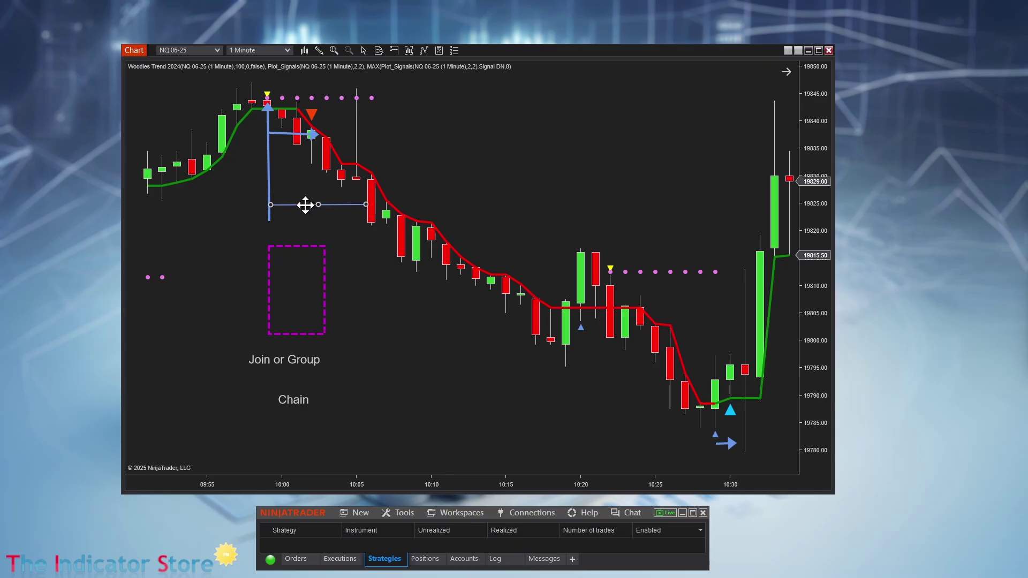
Move and enlarge the dashed rectangle to frame the yellow and red signals together with the line's starting section
left_click_drag(297, 243, 290, 88)
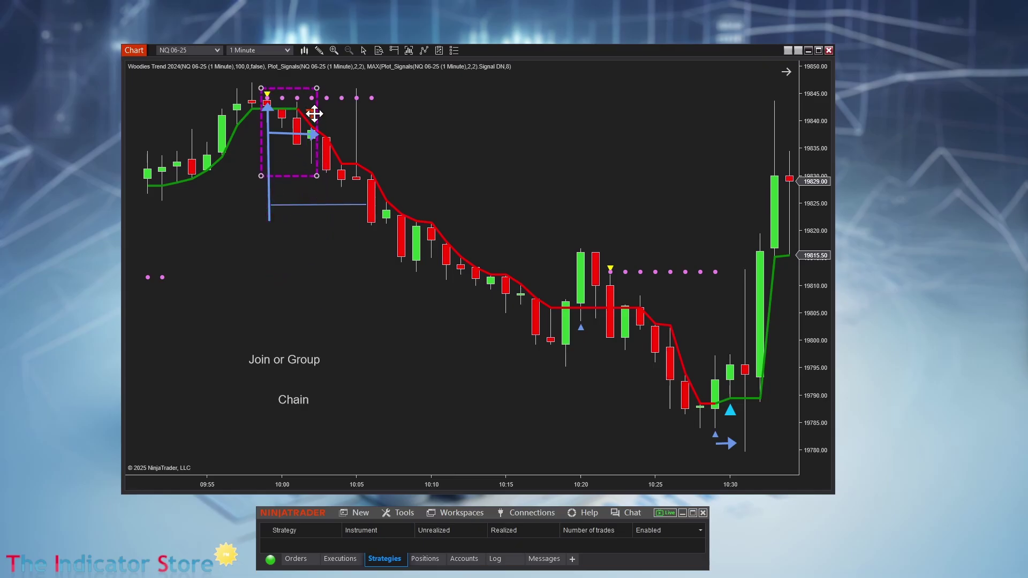
left_click_drag(317, 175, 364, 205)
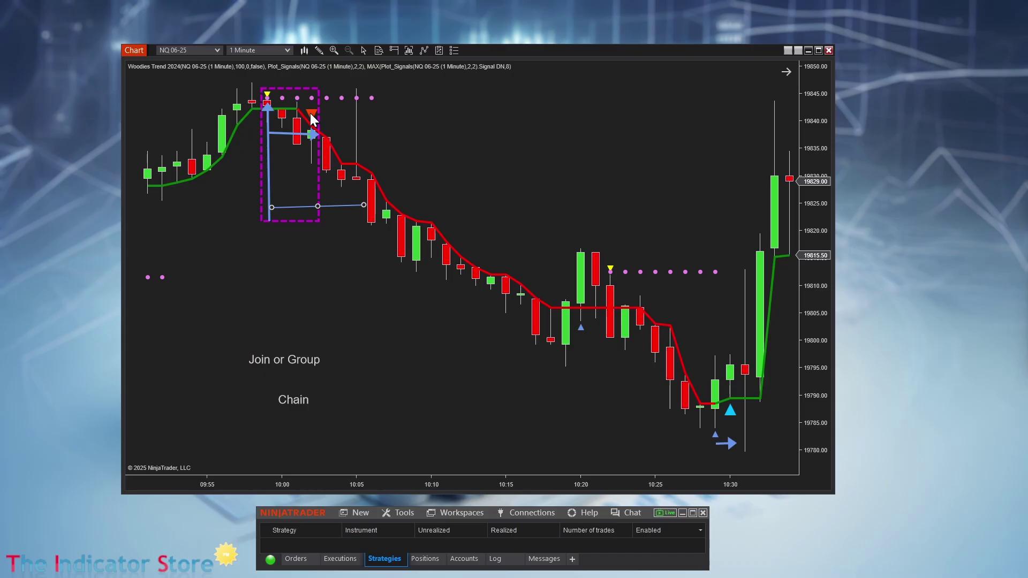
Extend the vertical arrow's tail down to the height of the "Chain" label
left_click(288, 399)
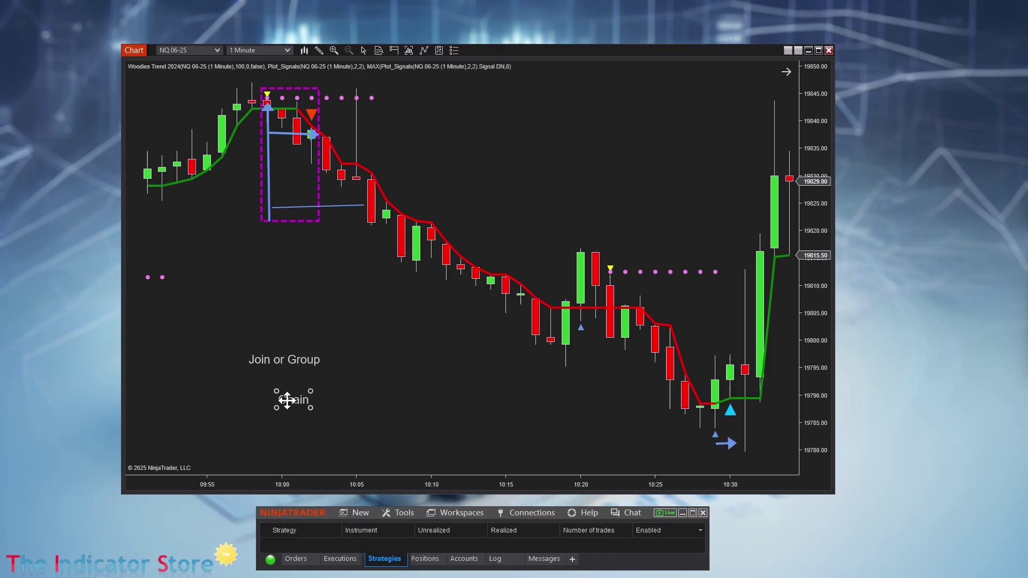
left_click(269, 185)
left_click_drag(269, 221, 268, 400)
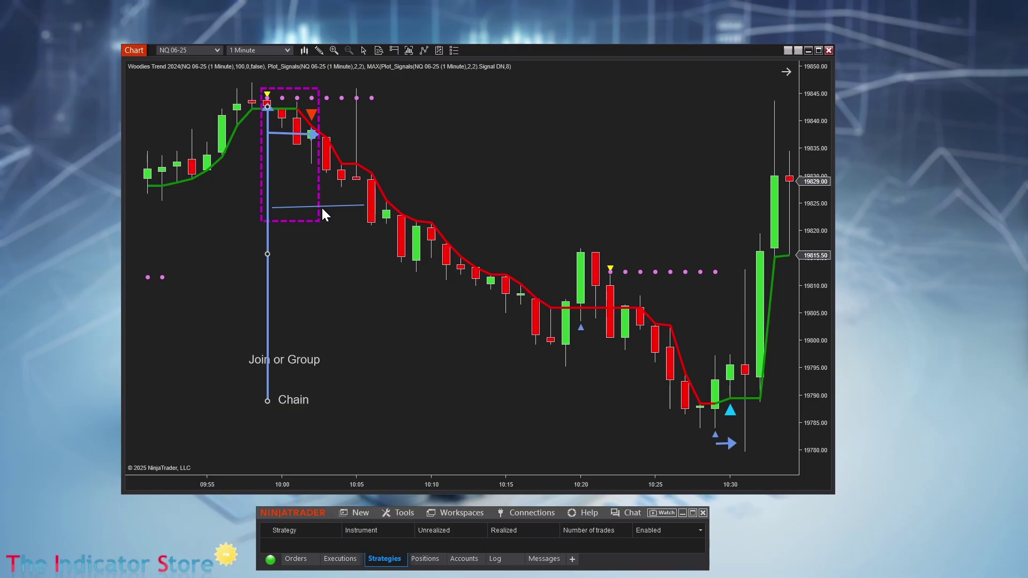
Shorten the vertical arrow so its tail ends above the "Join or Group" label
left_click(363, 301)
left_click(268, 399)
left_click_drag(268, 399, 260, 310)
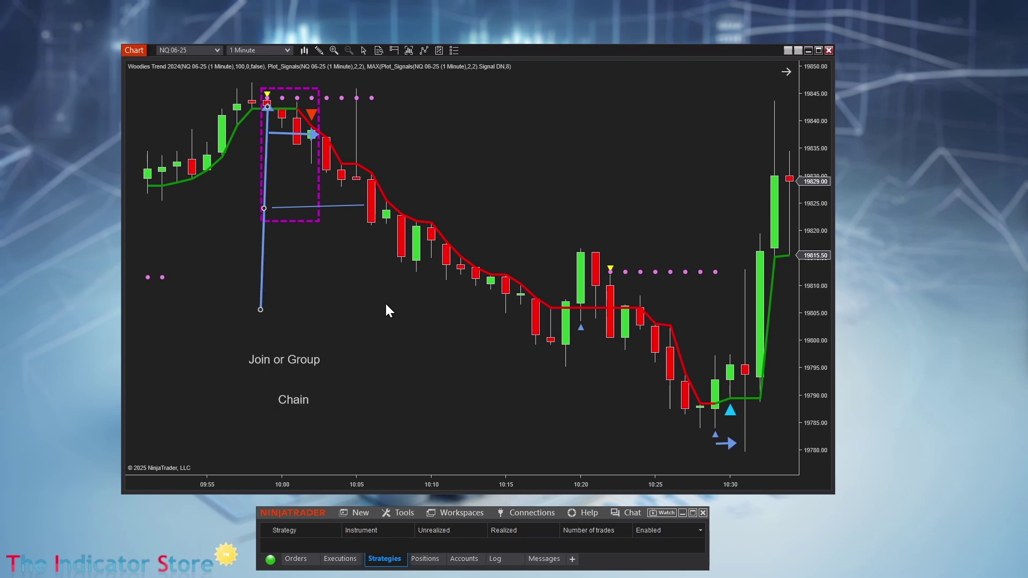
Move the vertical arrow away from the dashed rectangle, over the falling candles between 10:05 and 10:10
left_click_drag(259, 127, 402, 132)
left_click(317, 134)
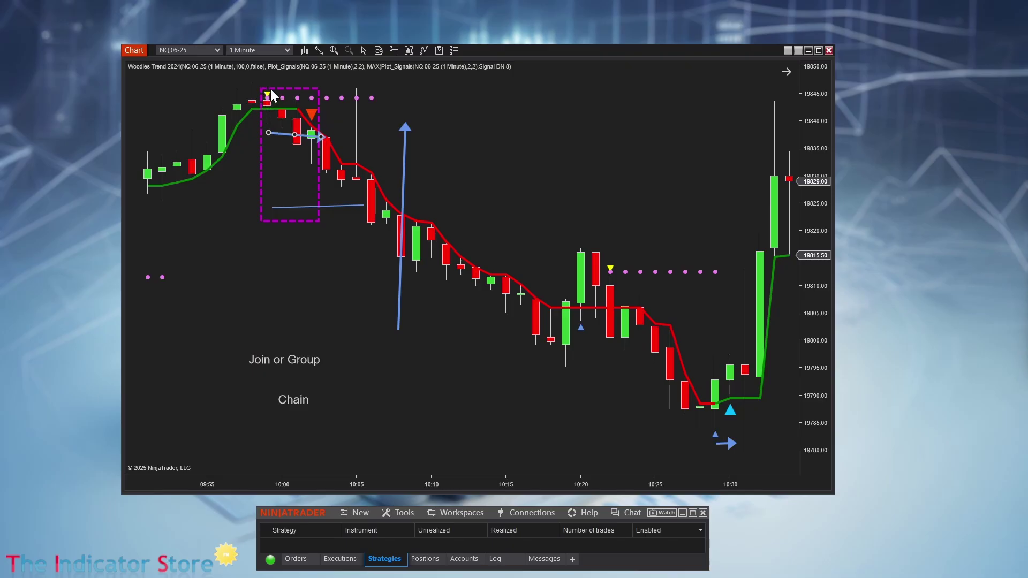
Add the Markers Copy indicator to the chart and name its new Markers variable smallshort
right_click(253, 265)
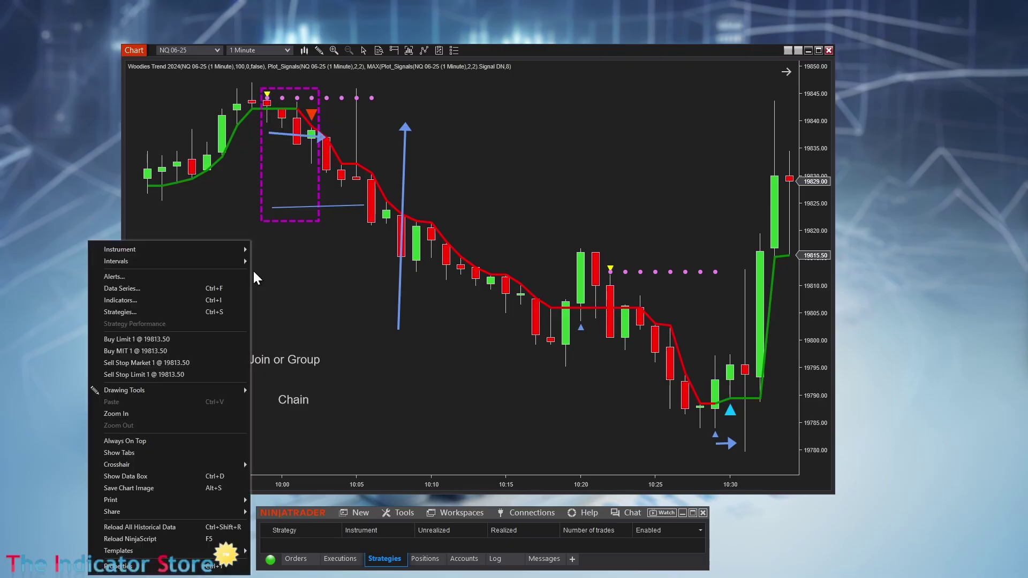
left_click(140, 301)
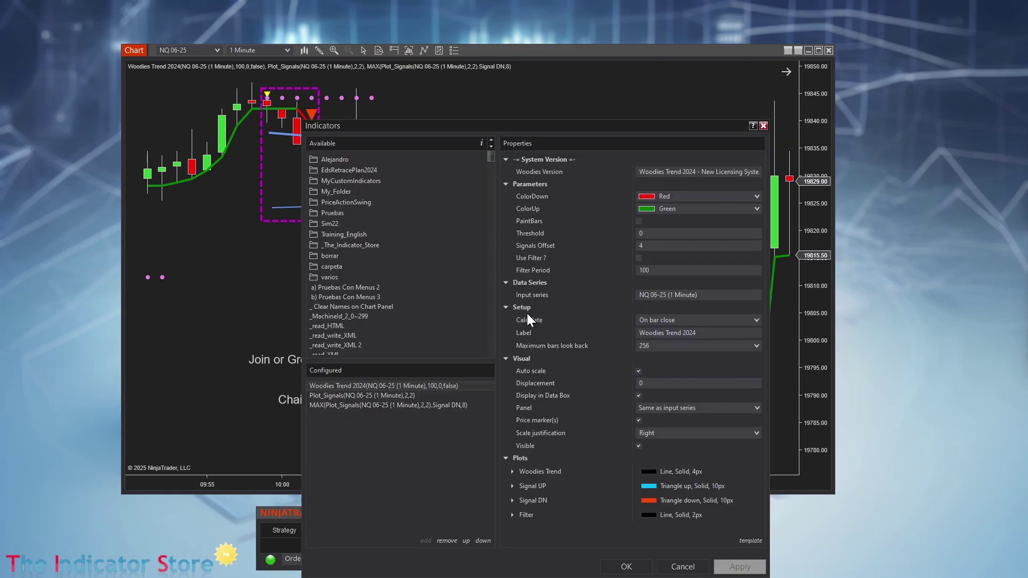
left_click(342, 245)
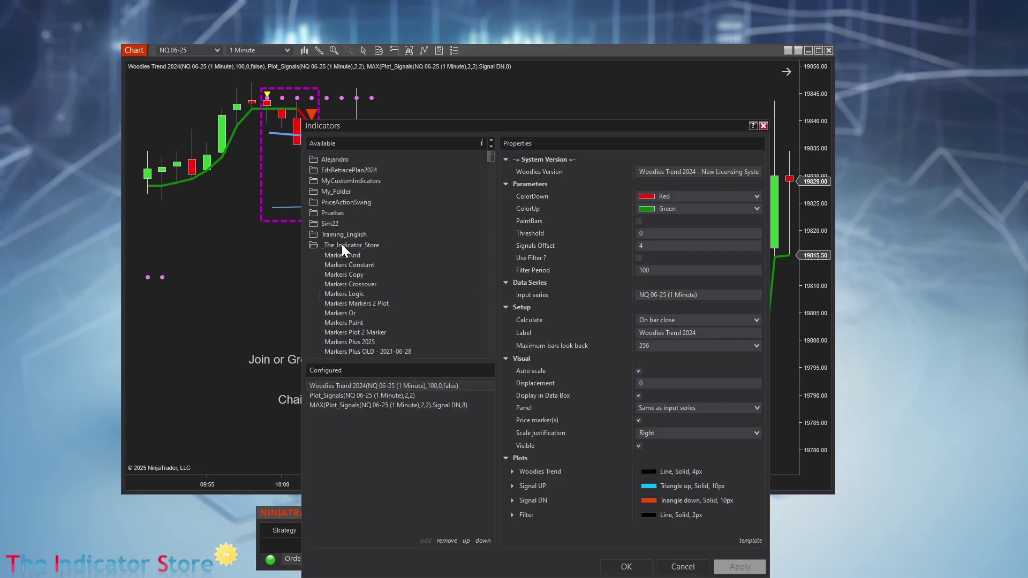
double_click(348, 277)
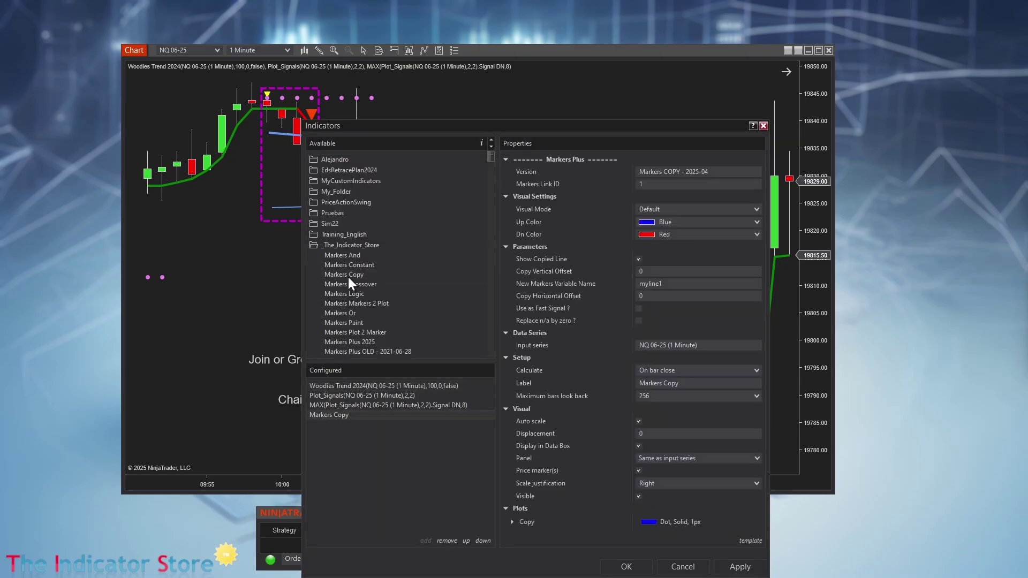
left_click_drag(685, 286, 513, 288)
type("smallshort")
Choose Plot_Signals from the _The_Indicator_Store folder as the input series for Markers Copy
left_click(651, 342)
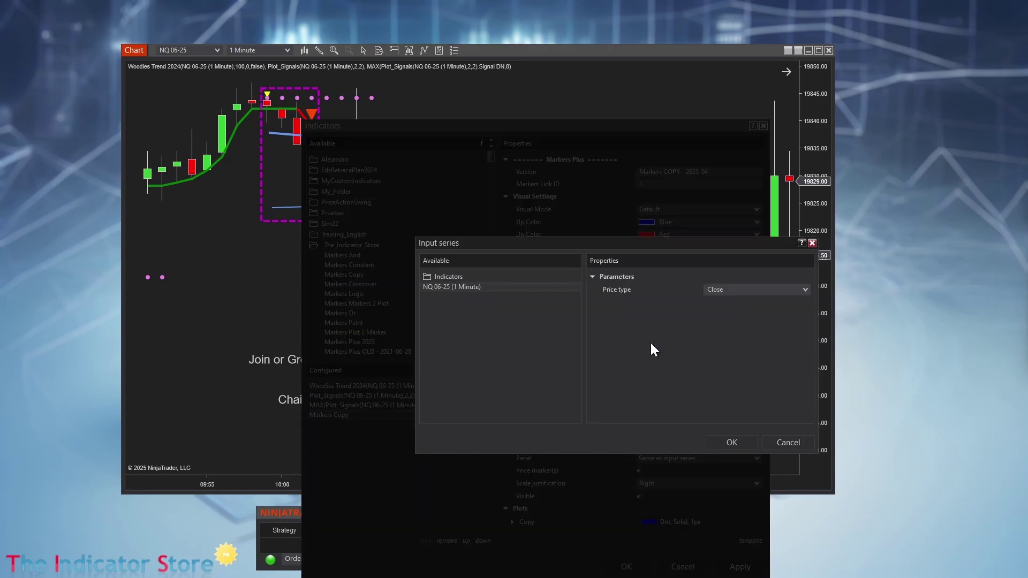
left_click(444, 277)
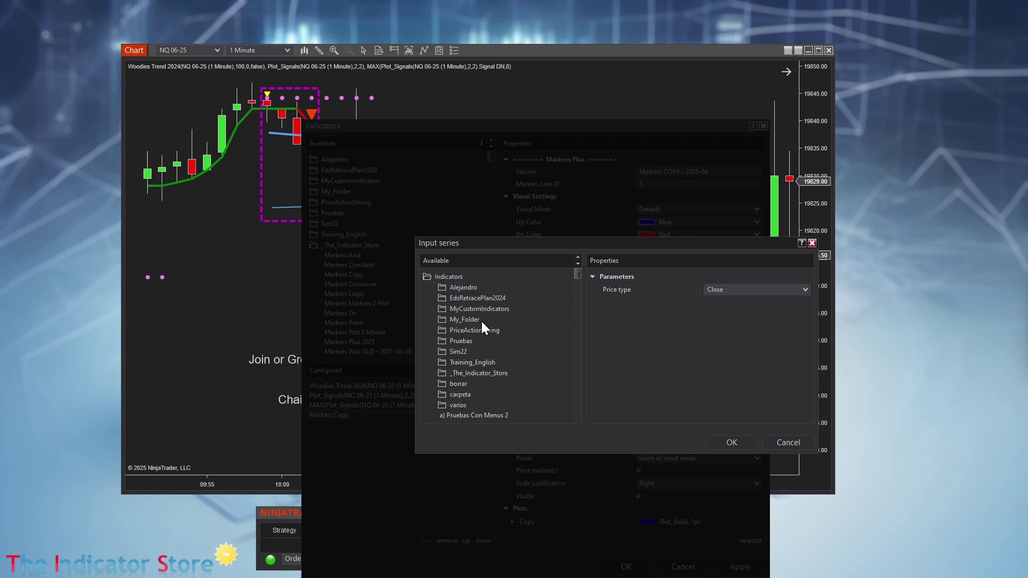
left_click(483, 373)
scroll(484, 373, "down", 3)
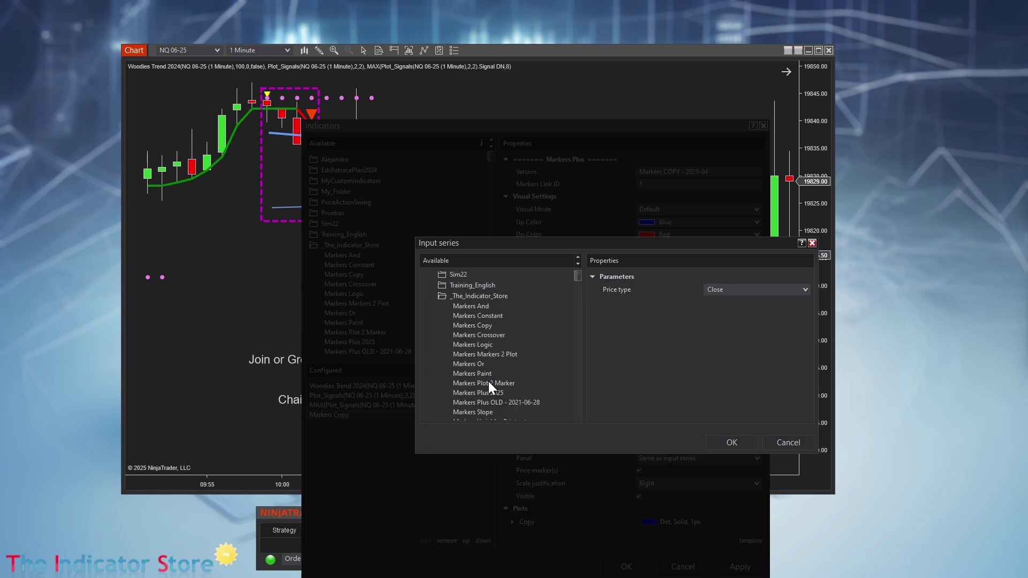
scroll(488, 381, "down", 1)
scroll(514, 421, "down", 2)
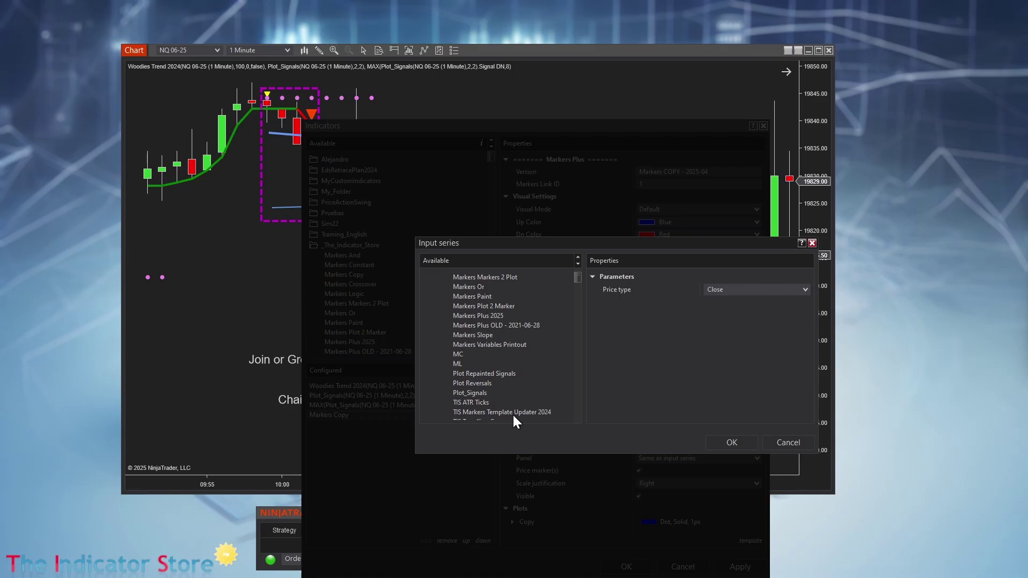
left_click(467, 393)
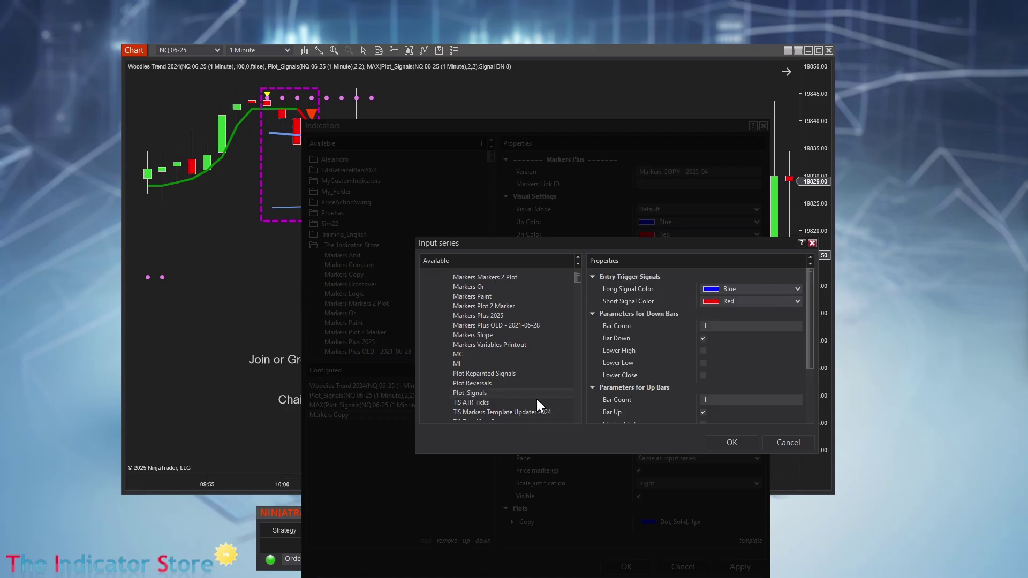
Set both Plot_Signals bar counts to 2, select the Signal DN plot and accept the input series
left_click(708, 326)
type("2")
left_click(719, 400)
type("2")
left_click_drag(812, 362, 812, 420)
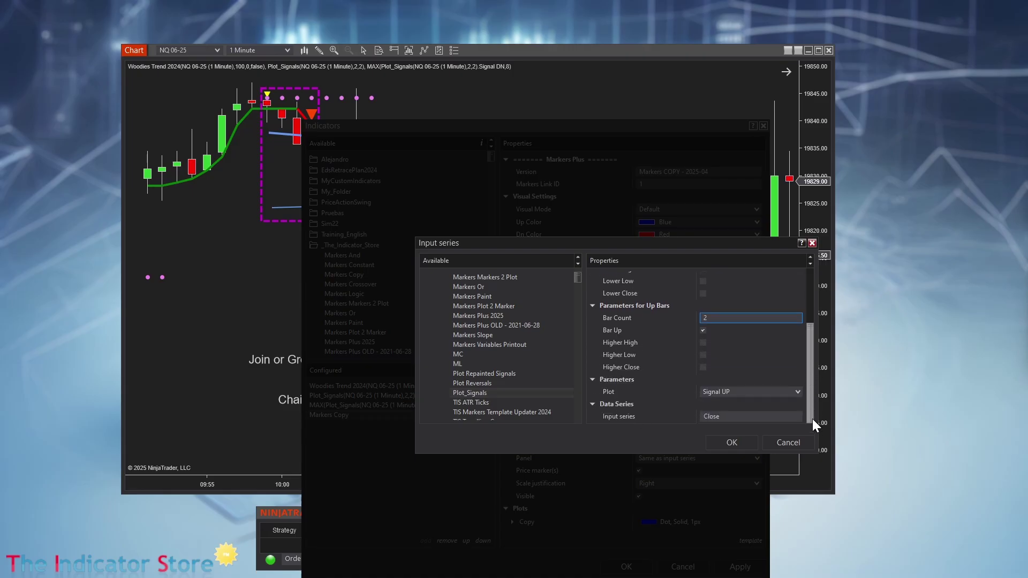
left_click(745, 392)
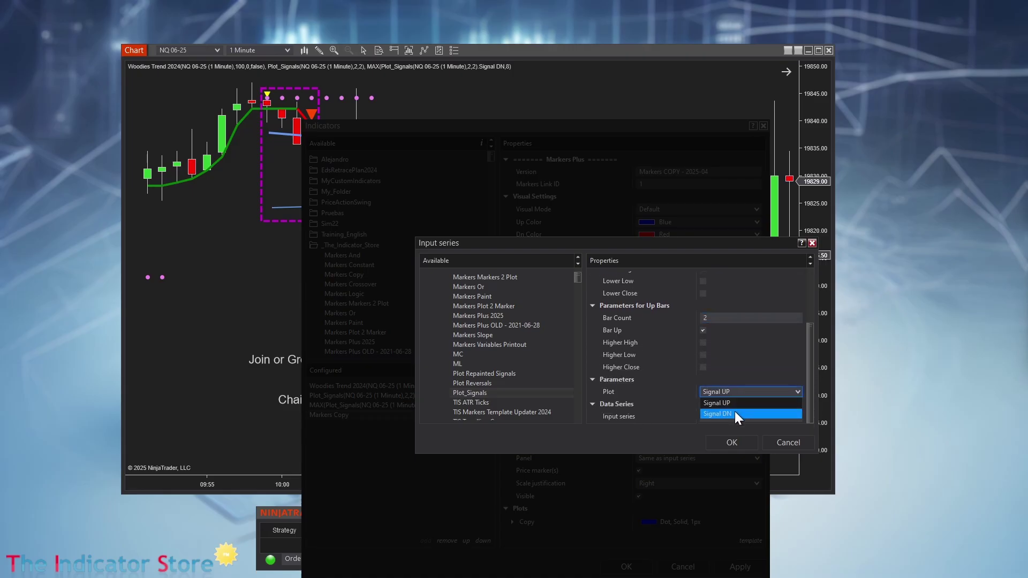
left_click(735, 414)
left_click(738, 441)
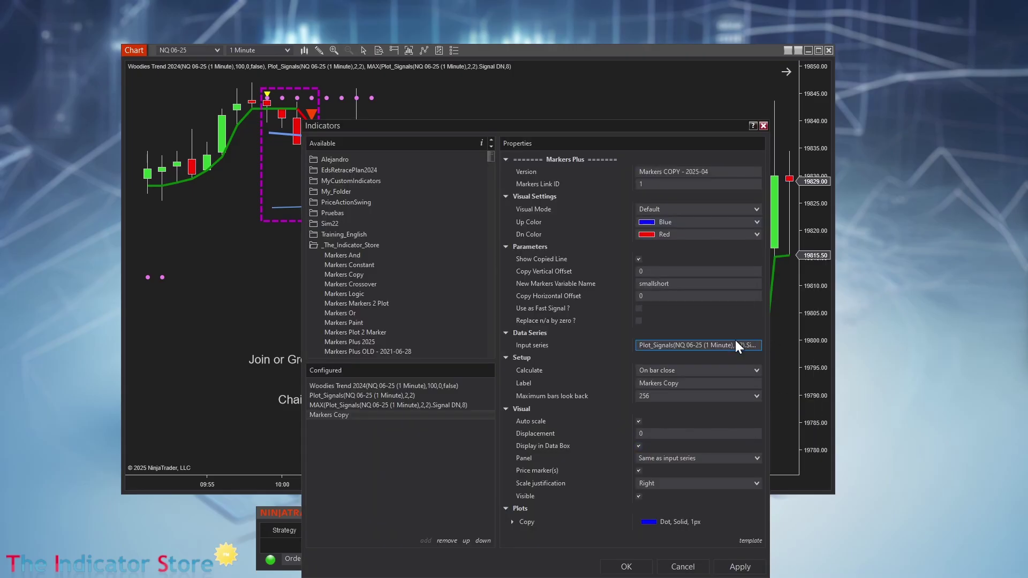
Color the Markers Copy plot Turquoise with a width of 9 and apply it to the chart
left_click_drag(632, 130, 765, 59)
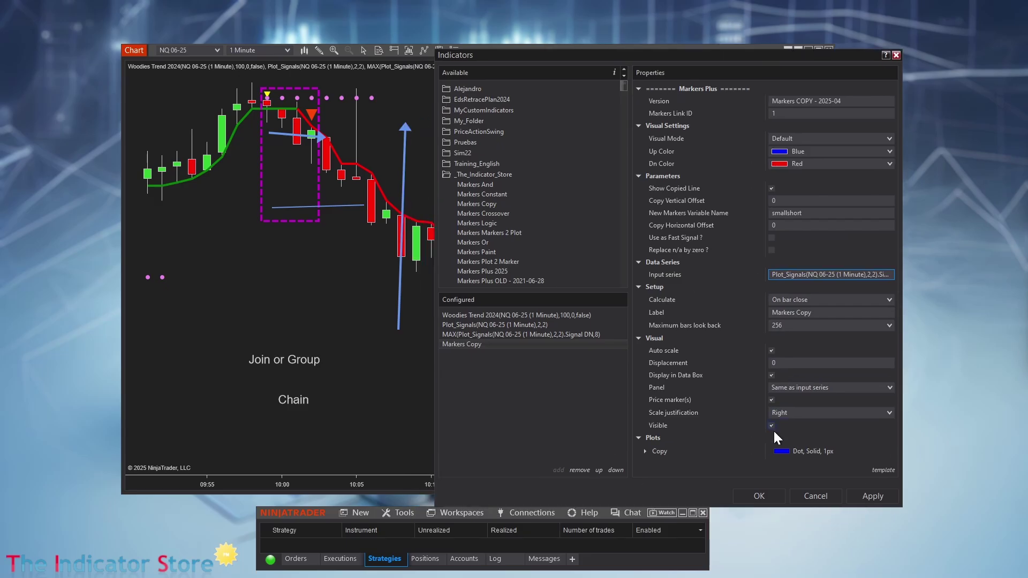
left_click(645, 452)
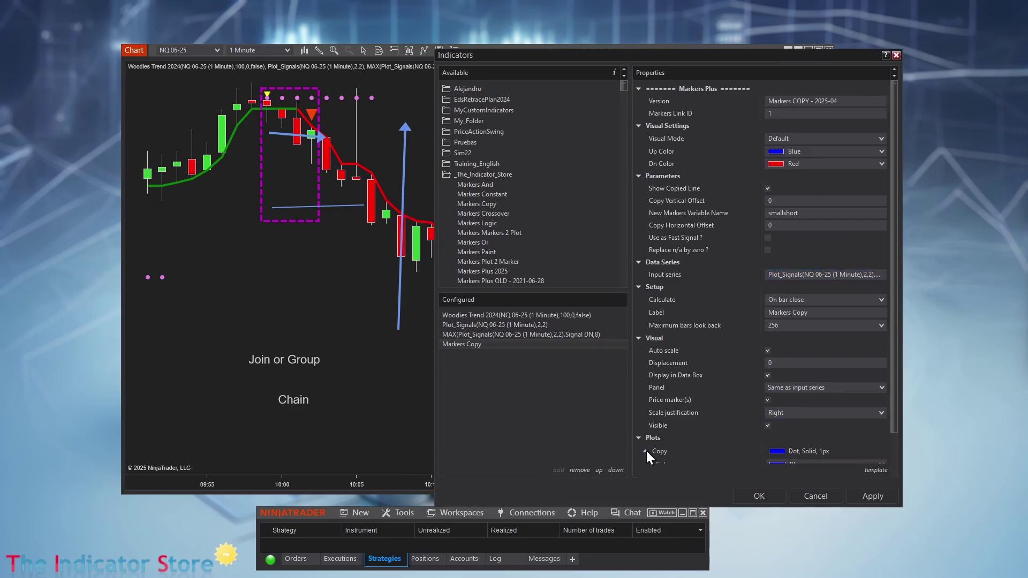
scroll(784, 445, "down", 2)
left_click(810, 419)
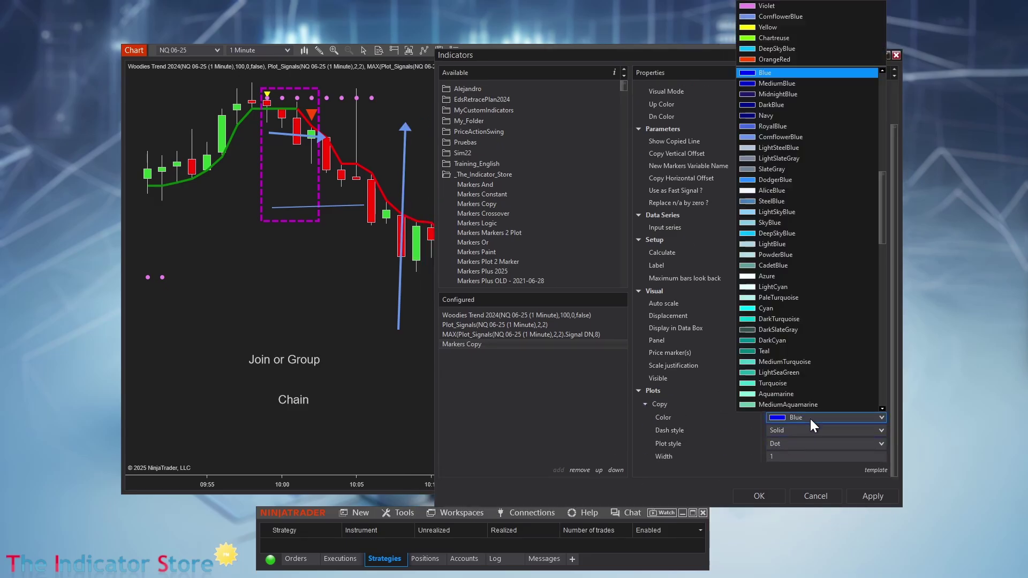
left_click(784, 373)
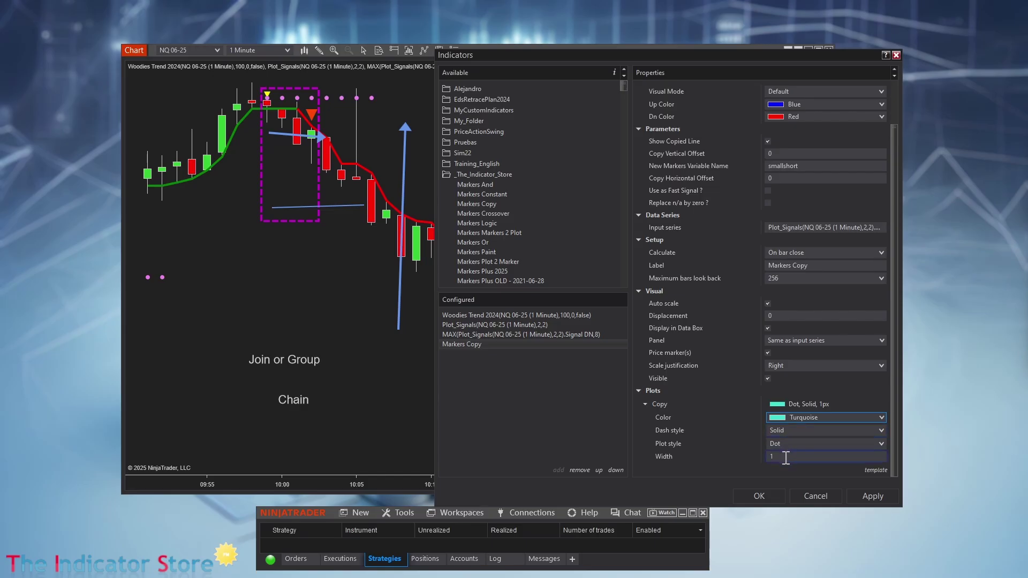
left_click(786, 457)
type("9")
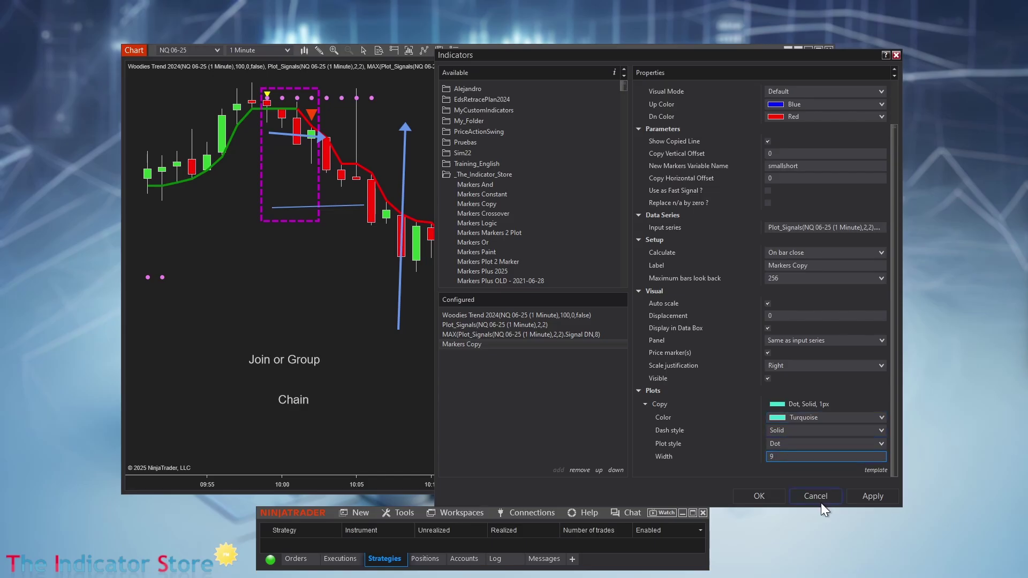
left_click(872, 494)
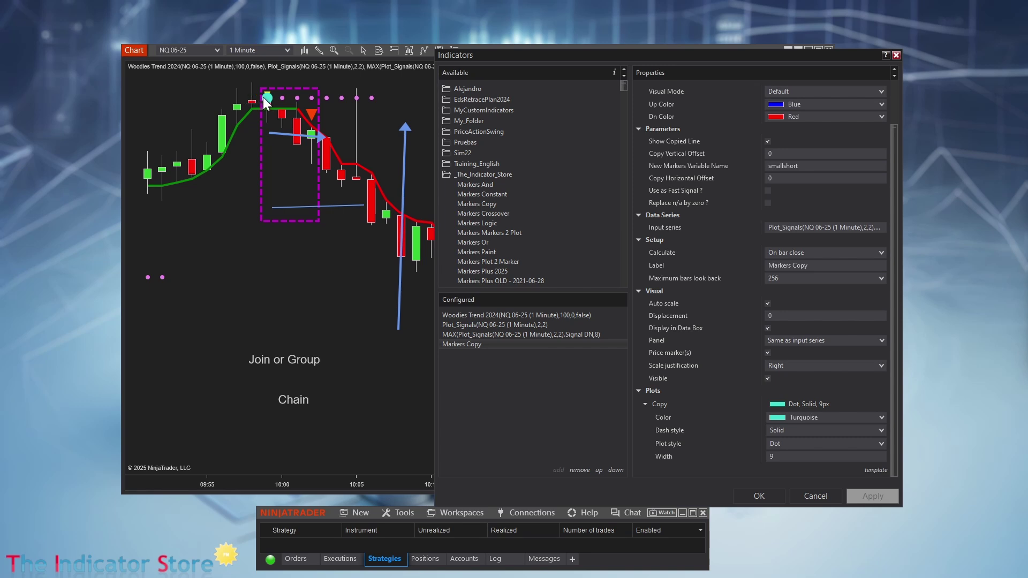
Set the Markers Copy plot width to 1 and accept the indicator settings
left_click(781, 455)
key("BackSpace")
type("1")
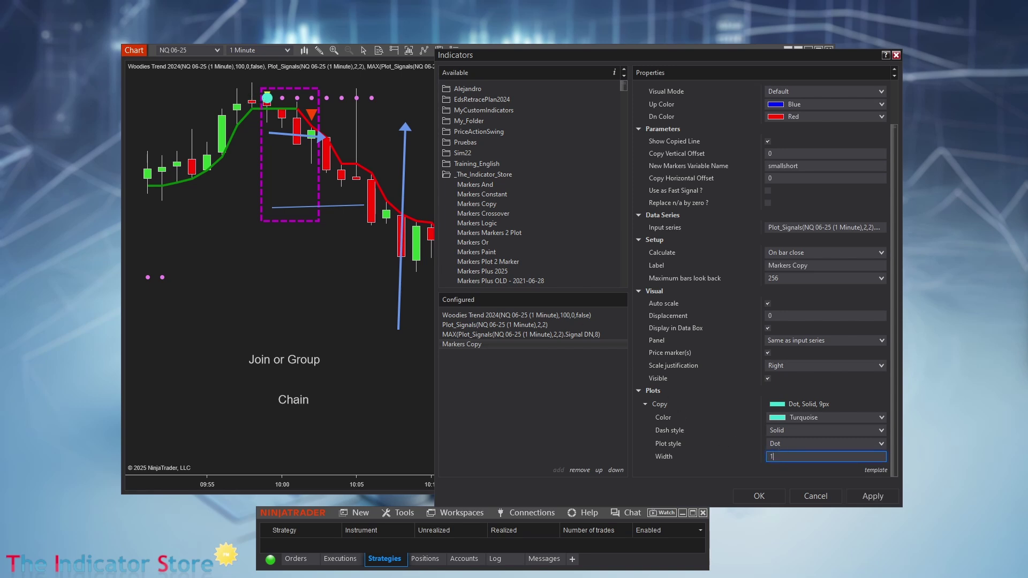
left_click(759, 496)
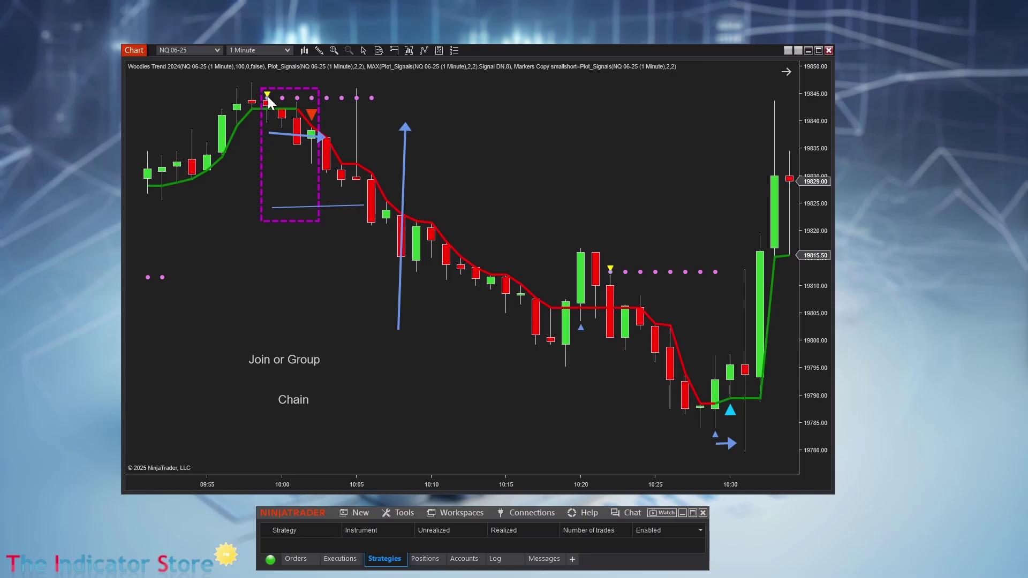
Add the Markers Logic indicator from the _The_Indicator_Store folder to the chart's configured indicators
right_click(447, 390)
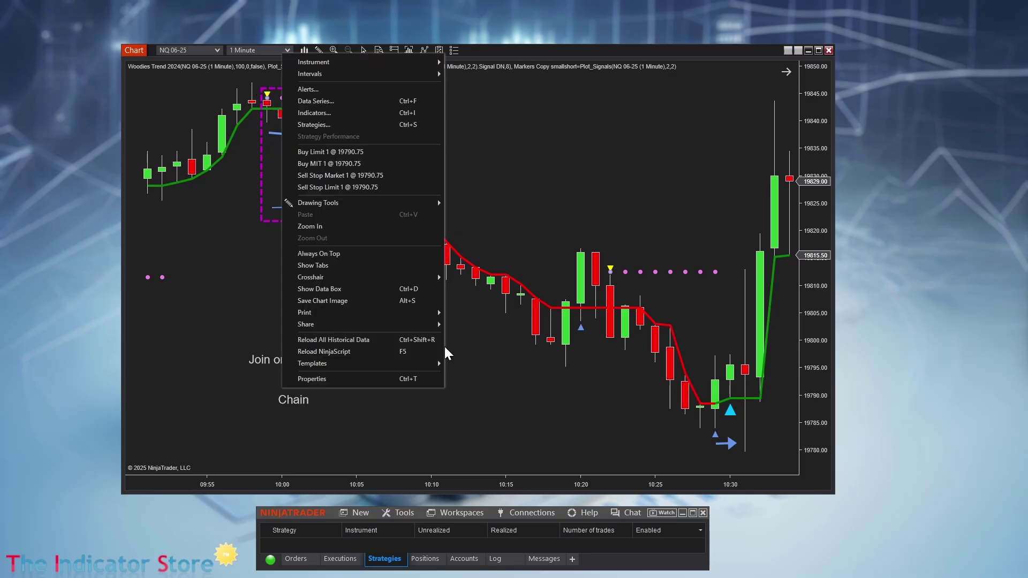
left_click(348, 113)
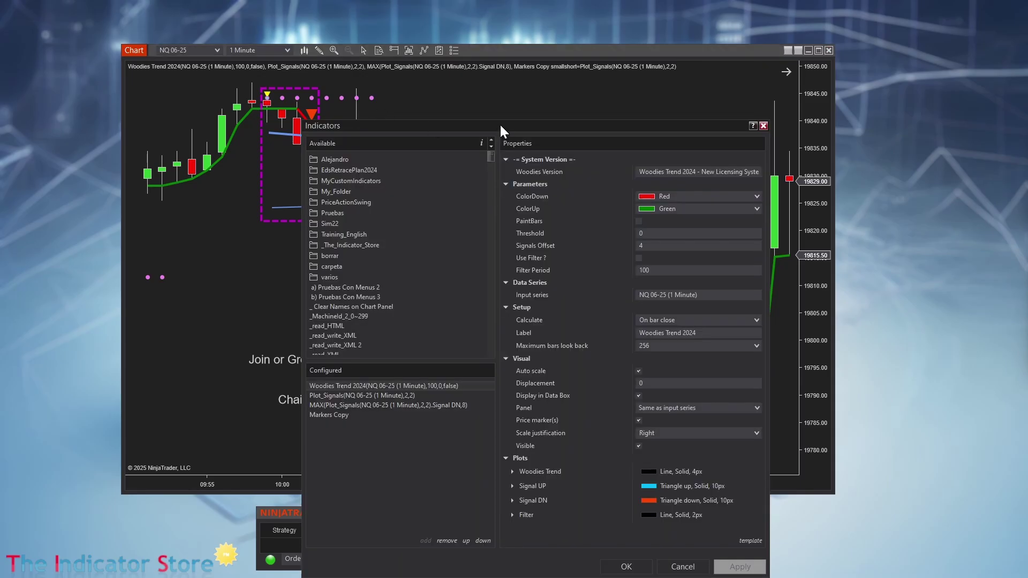
left_click_drag(500, 125, 633, 69)
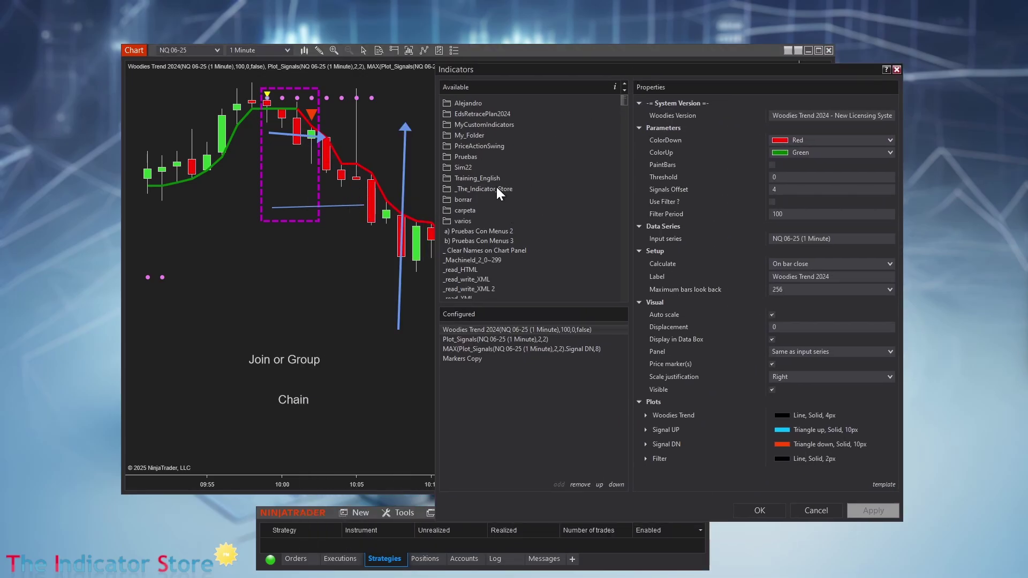
left_click(497, 188)
double_click(493, 239)
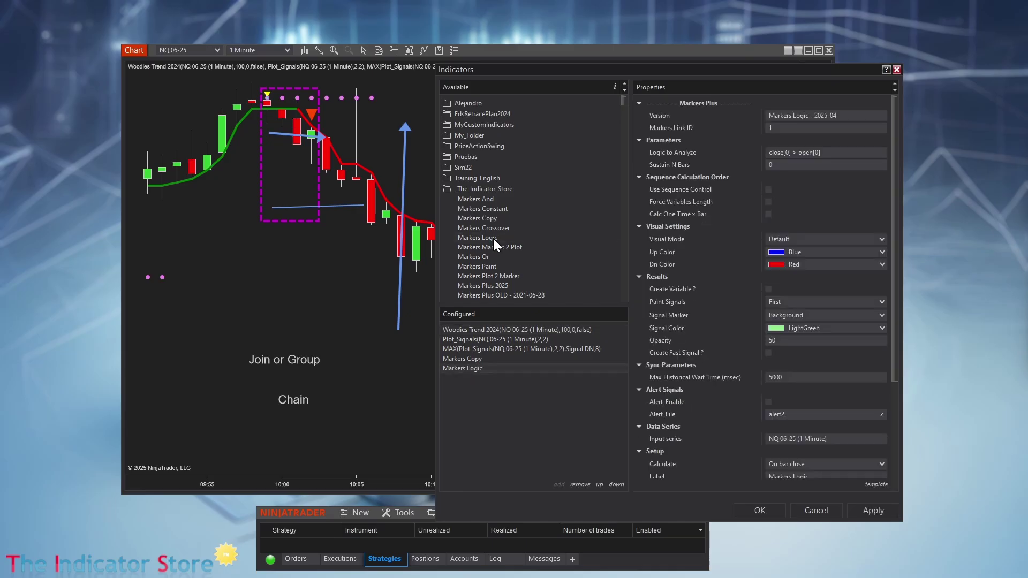
Copy the Markers Copy variable name into Markers Logic, set its Logic to Analyze to "smallshort > 0" and accept the settings
left_click(469, 359)
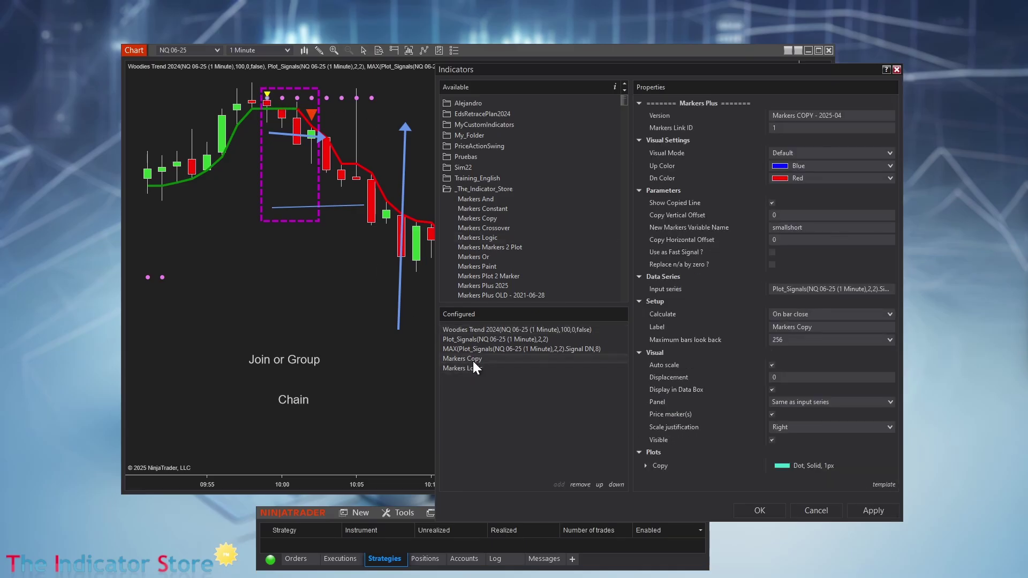
left_click(788, 229)
right_click(789, 229)
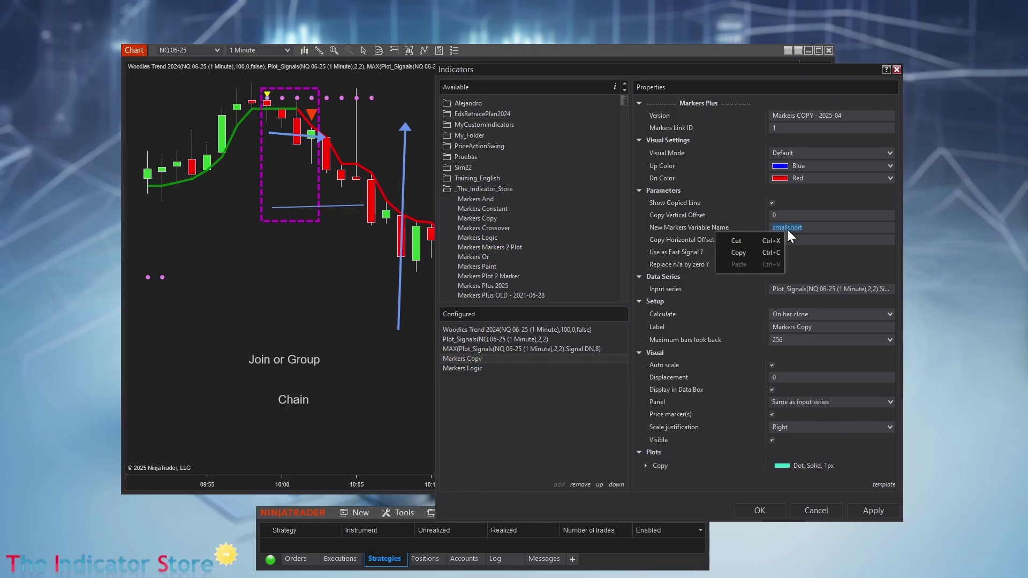
left_click(767, 255)
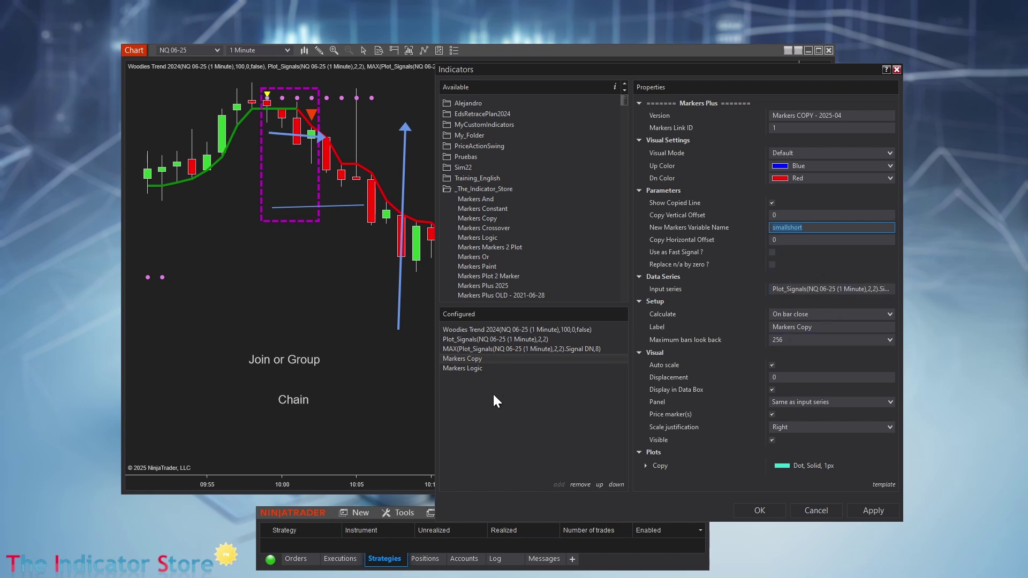
left_click(479, 369)
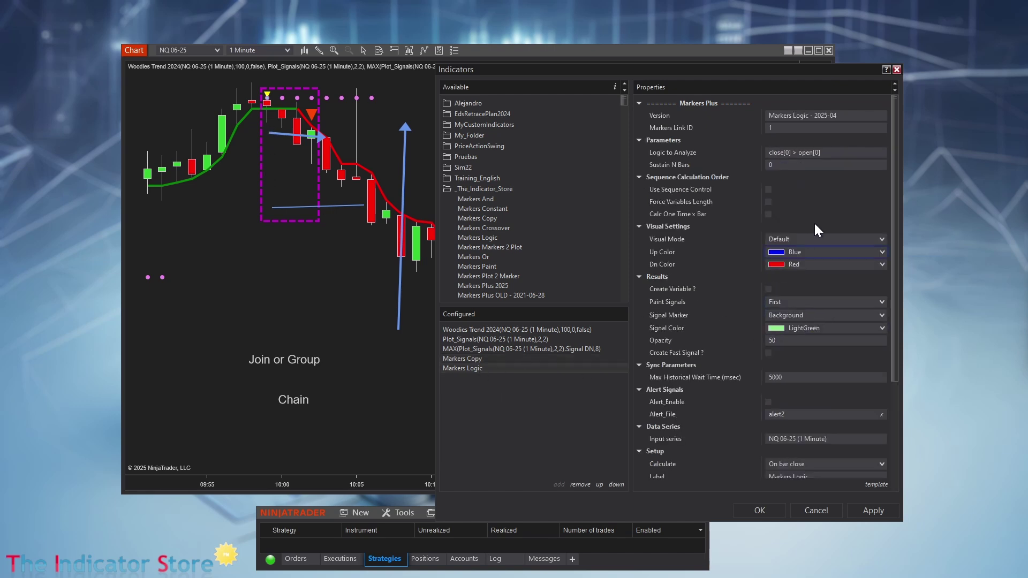
left_click(833, 152)
key("ctrl+v")
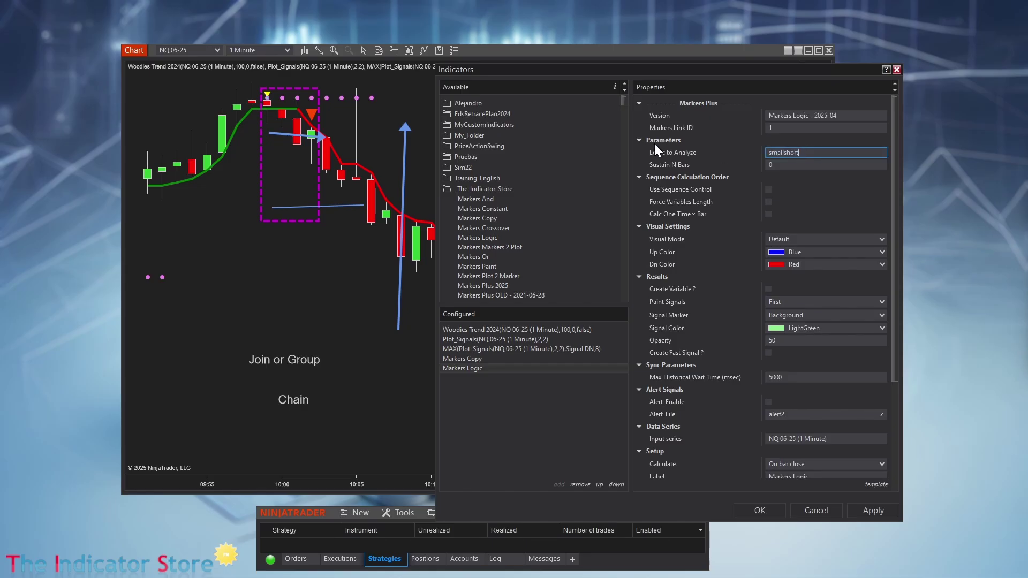
type("> 0")
left_click(761, 510)
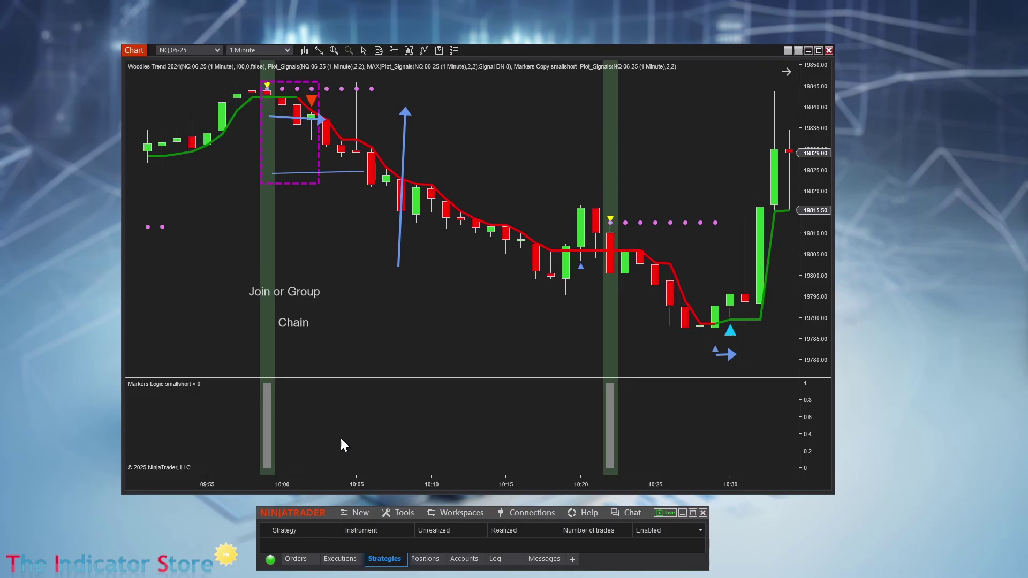
Draw two arrows pointing from either side at the first signal bar in the Markers Logic panel
left_click_drag(363, 433, 273, 437)
left_click_drag(198, 426, 263, 437)
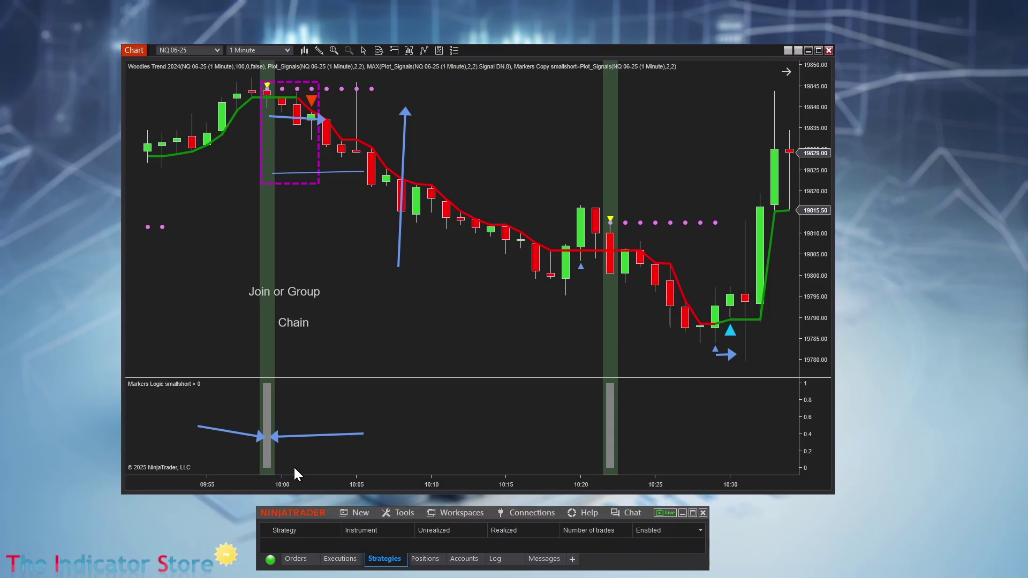
Shift the "Chain" label slightly down onto the highlighted bar and place the vertical arrow from beside it up to the red triangle
mouse_move(300, 323)
left_mouse_down()
mouse_move(305, 340)
mouse_move(283, 331)
left_mouse_up()
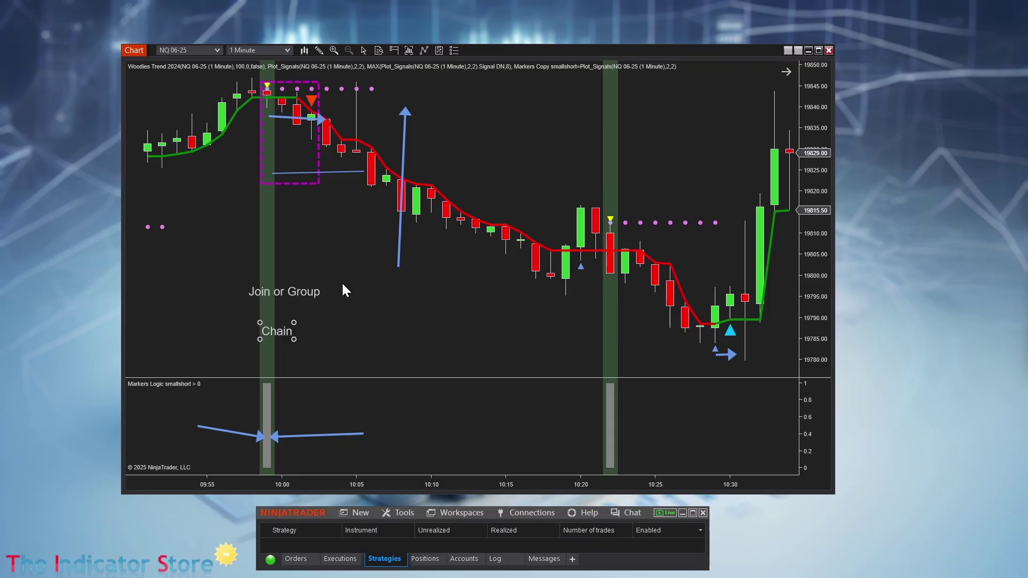
left_click(399, 251)
left_click_drag(399, 251, 316, 336)
Set Sustain N Bars to 5 for the smallshort Markers Logic indicator and accept the settings
left_click(266, 409)
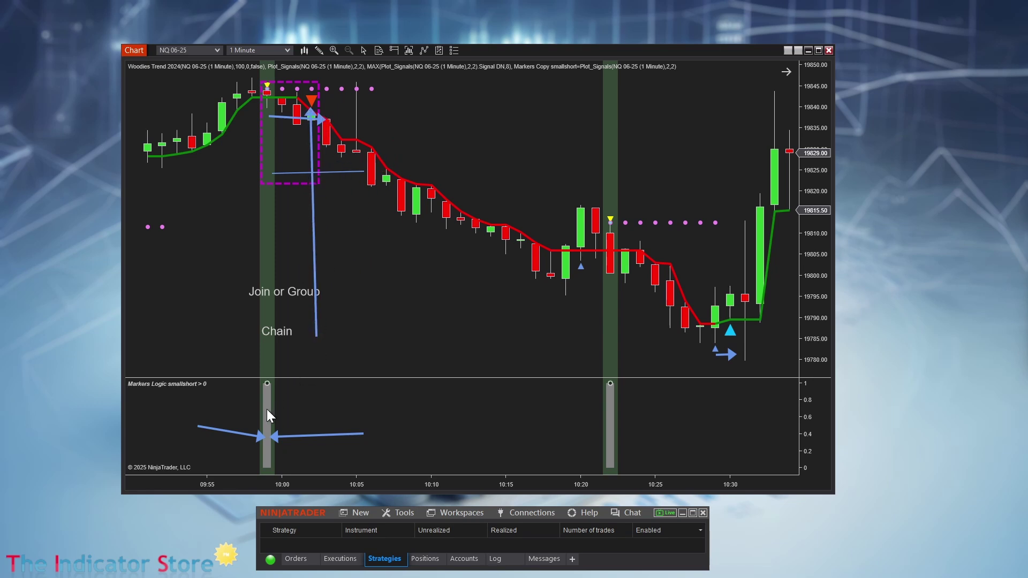
double_click(266, 409)
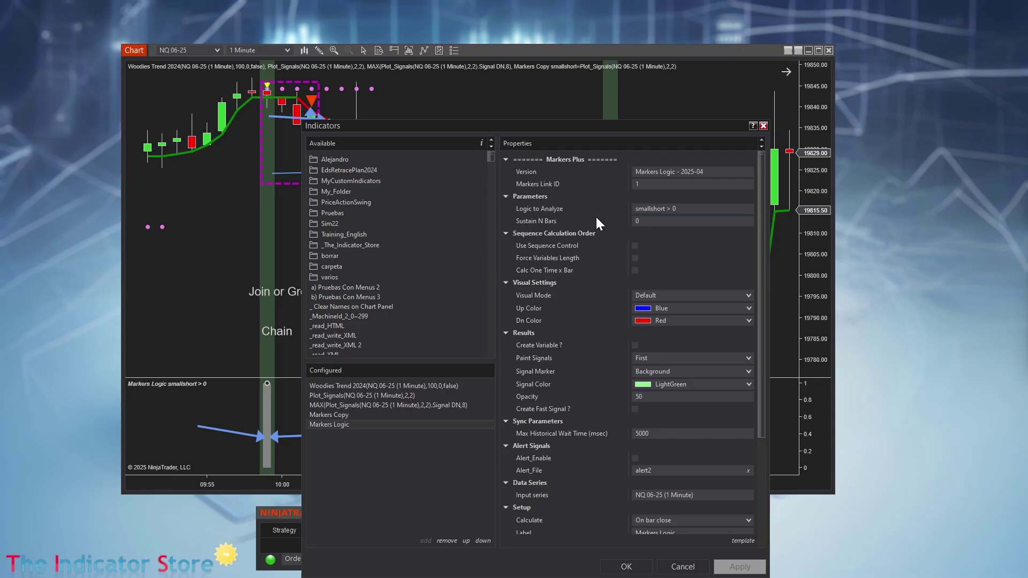
left_click(656, 221)
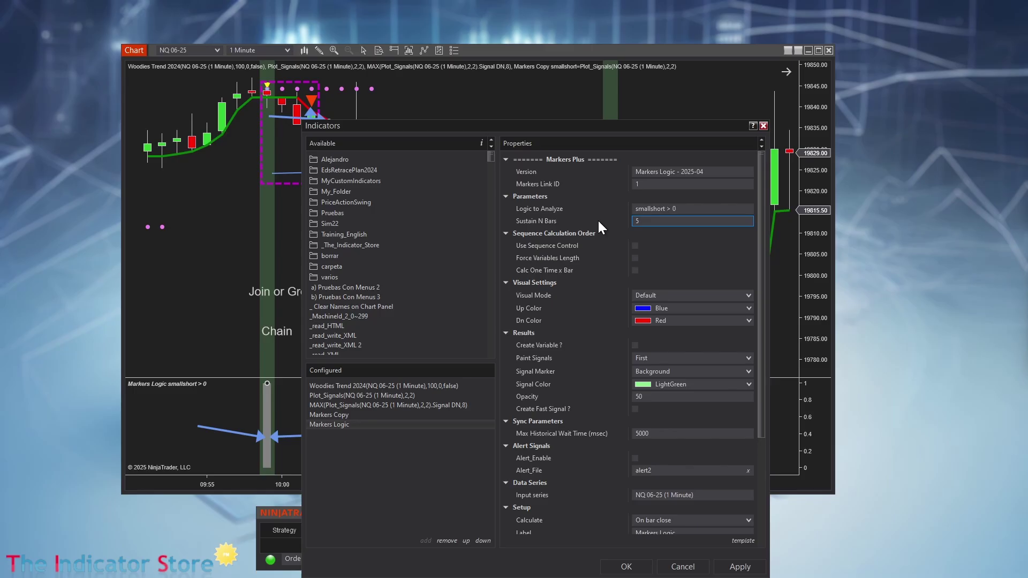
key("Return")
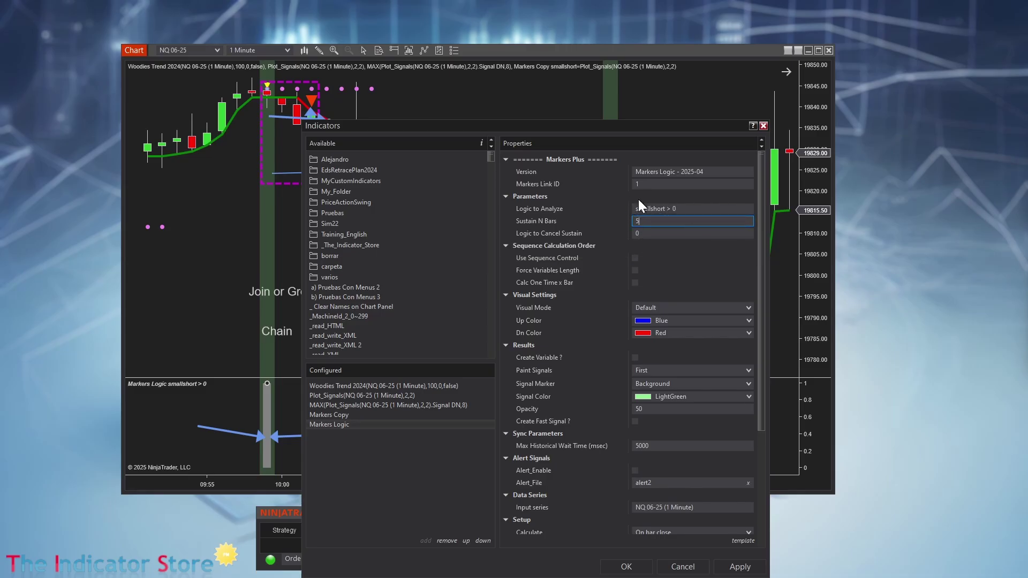
left_click(638, 569)
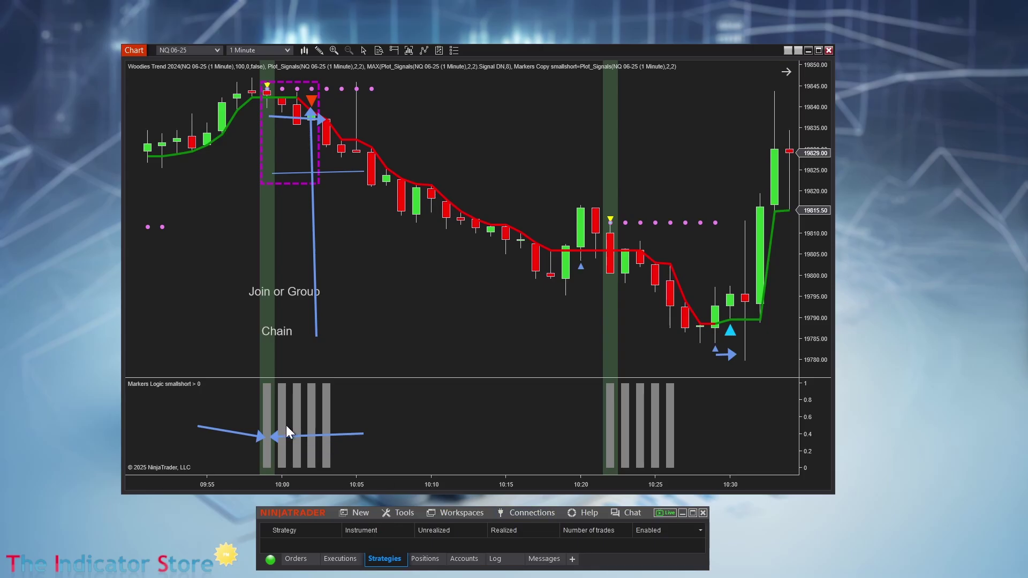
Reposition the arrow in the Markers Logic panel so it runs from the fifth sustained bar back to the first
left_click(282, 438)
mouse_move(271, 437)
left_mouse_down()
mouse_move(271, 410)
mouse_move(270, 430)
left_mouse_up()
left_click_drag(364, 433, 310, 422)
left_click(358, 400)
left_click(326, 405)
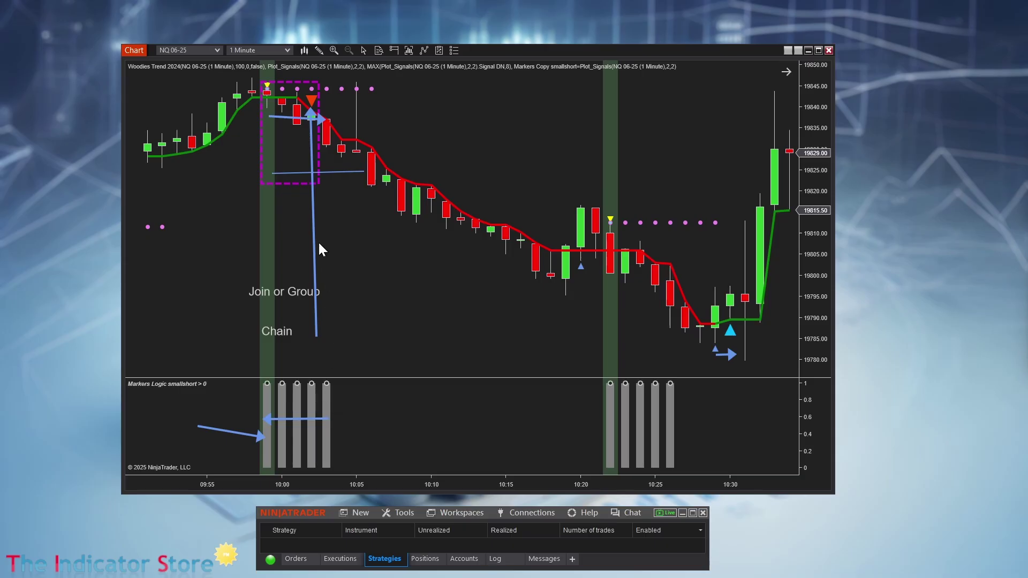
Nudge the vertical arrow so it lines up with the candle under the red Woodies Trend triangle
mouse_move(314, 239)
left_mouse_down()
mouse_move(317, 264)
mouse_move(314, 230)
mouse_move(315, 239)
left_mouse_up()
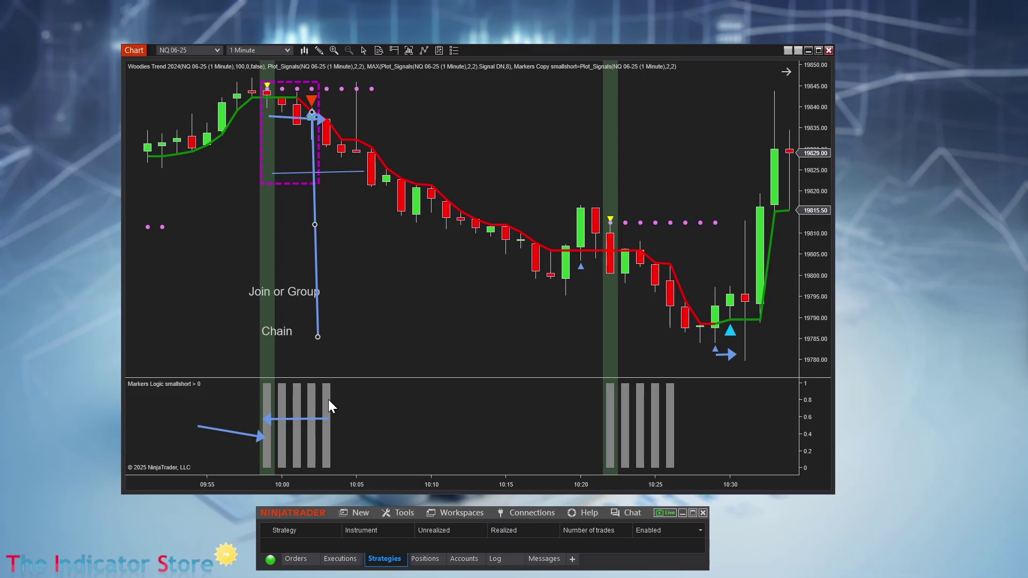
left_click(344, 339)
left_click_drag(423, 374, 594, 448)
left_click_drag(592, 488, 585, 354)
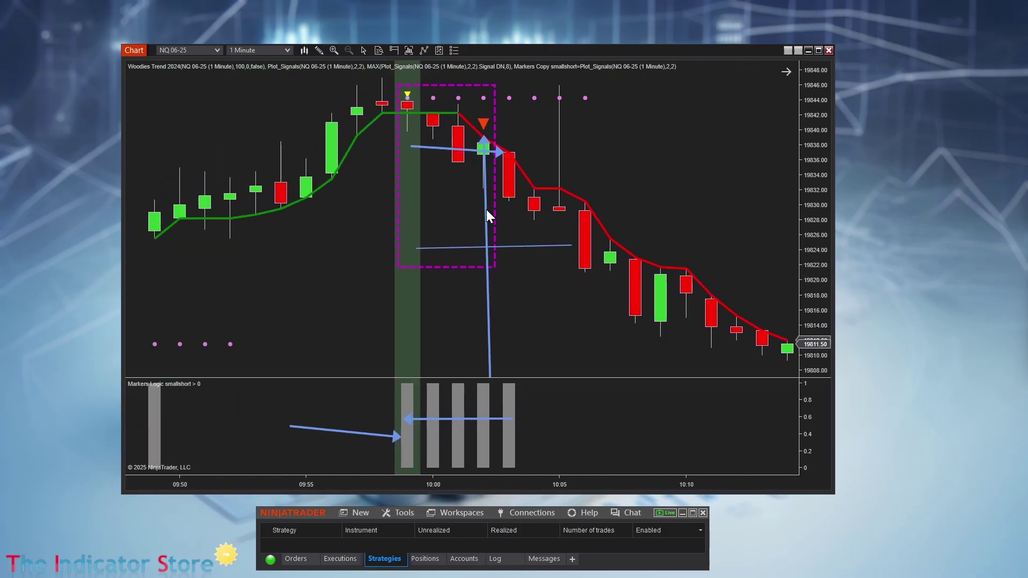
mouse_move(487, 211)
left_mouse_down()
mouse_move(487, 230)
mouse_move(485, 221)
left_mouse_up()
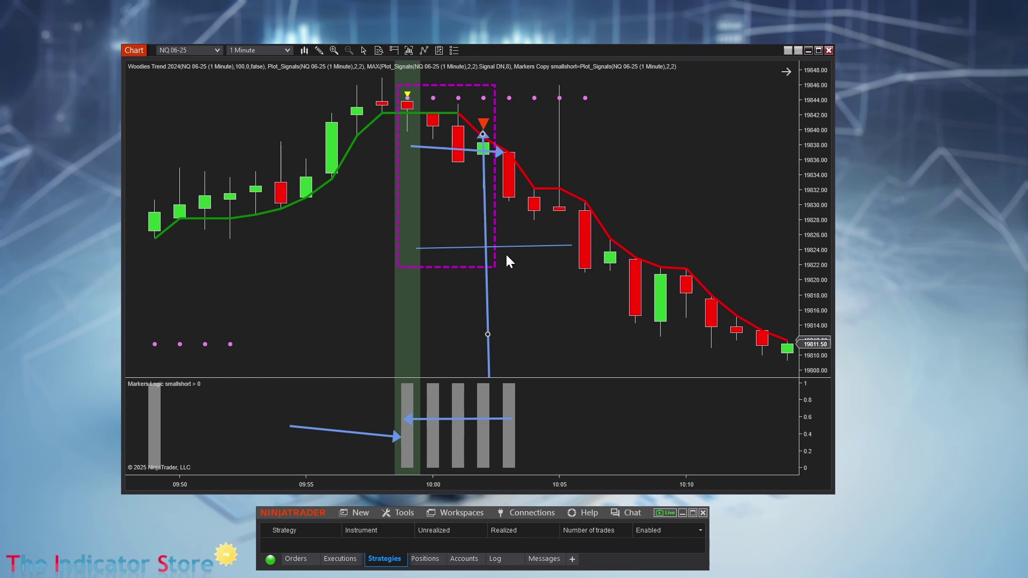
Add a second Markers Copy indicator from the _The_Indicator_Store folder and set its New Markers Variable Name to bigshort
right_click(529, 303)
left_click(528, 288)
right_click(528, 288)
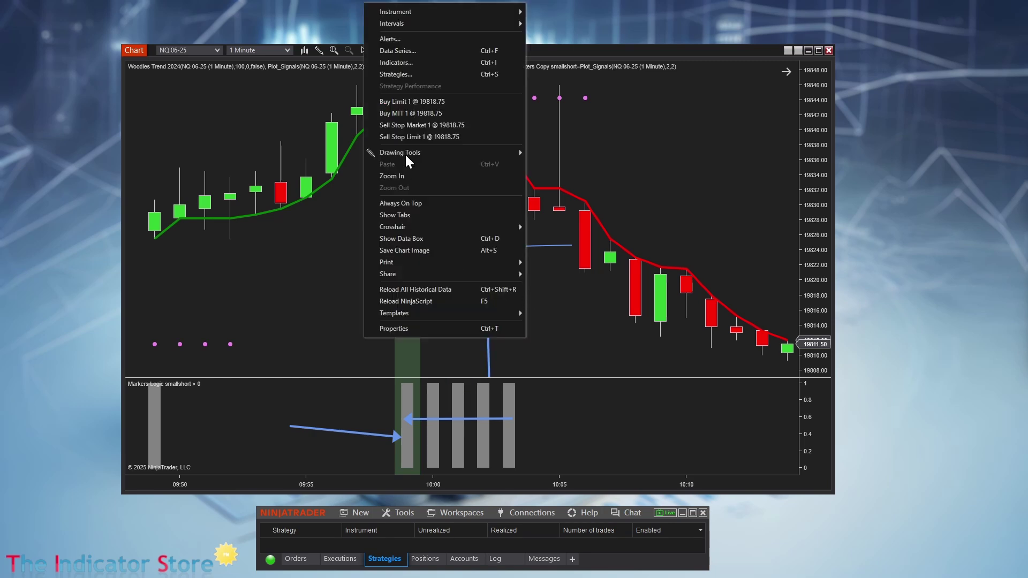
left_click(418, 59)
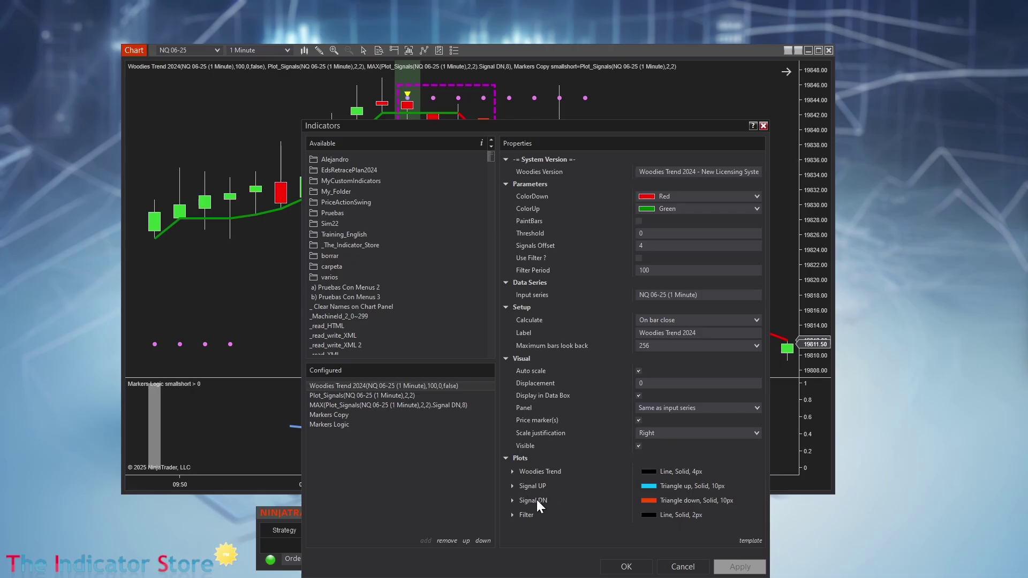
left_click(365, 246)
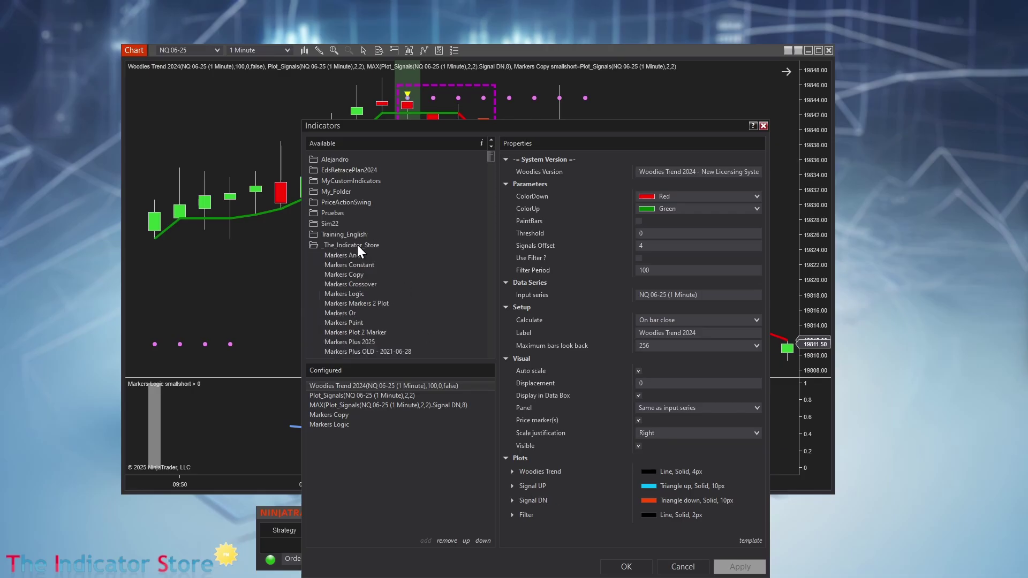
double_click(352, 274)
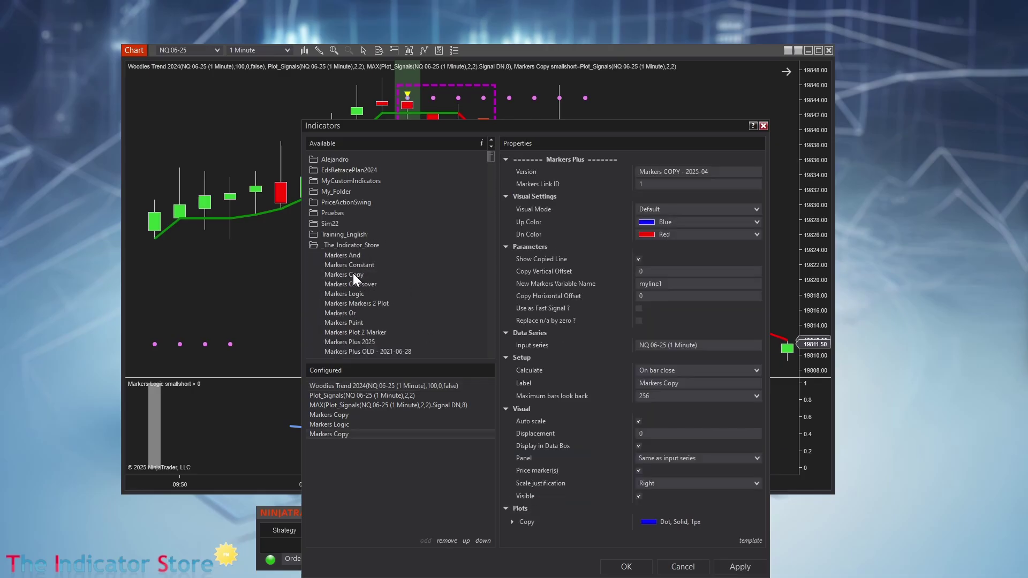
left_click(677, 286)
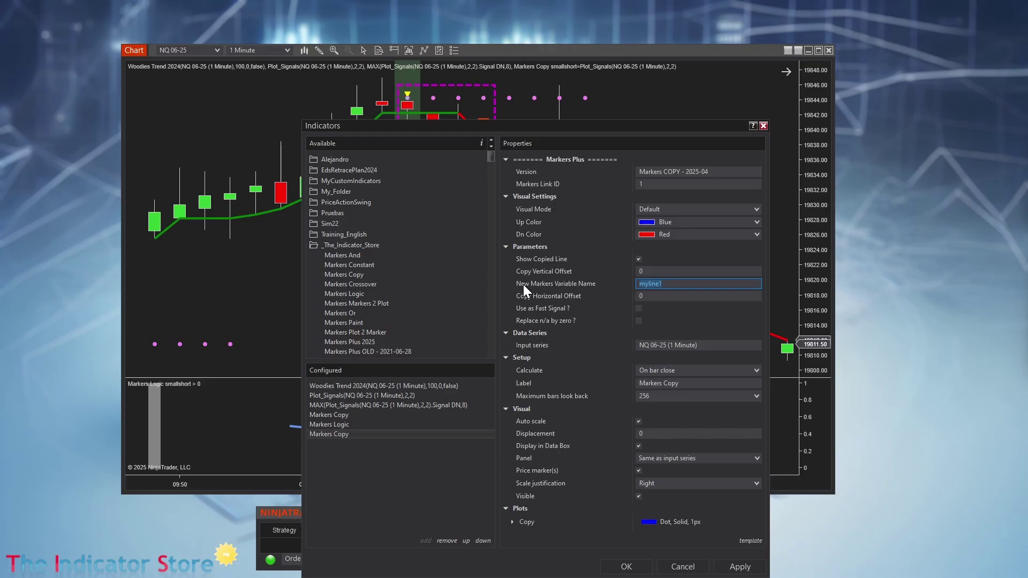
type("bigshort")
Set the bigshort Markers Copy input series to the Woodies Trend indicator with the Signal DN plot
left_click(650, 346)
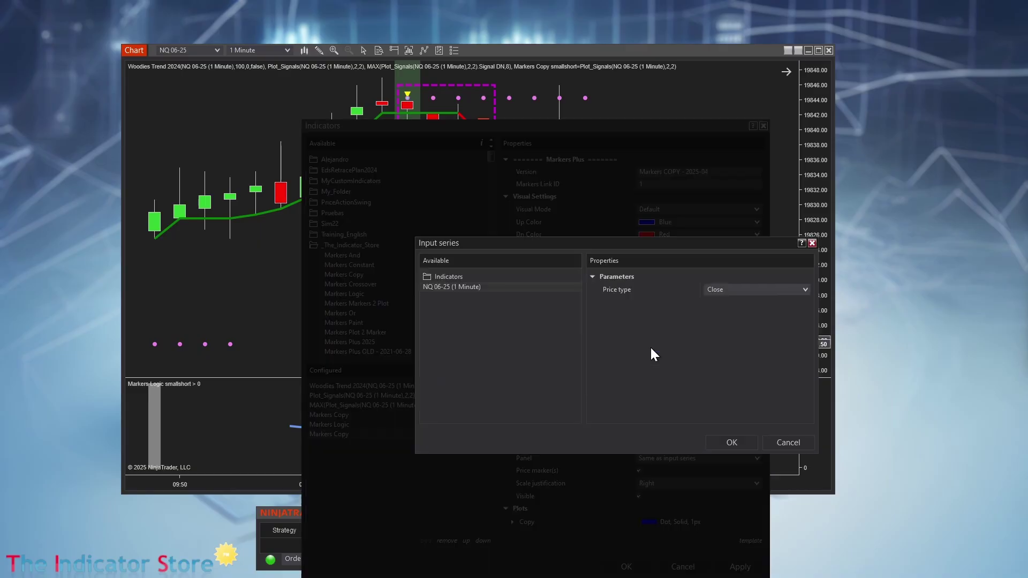
left_click(446, 275)
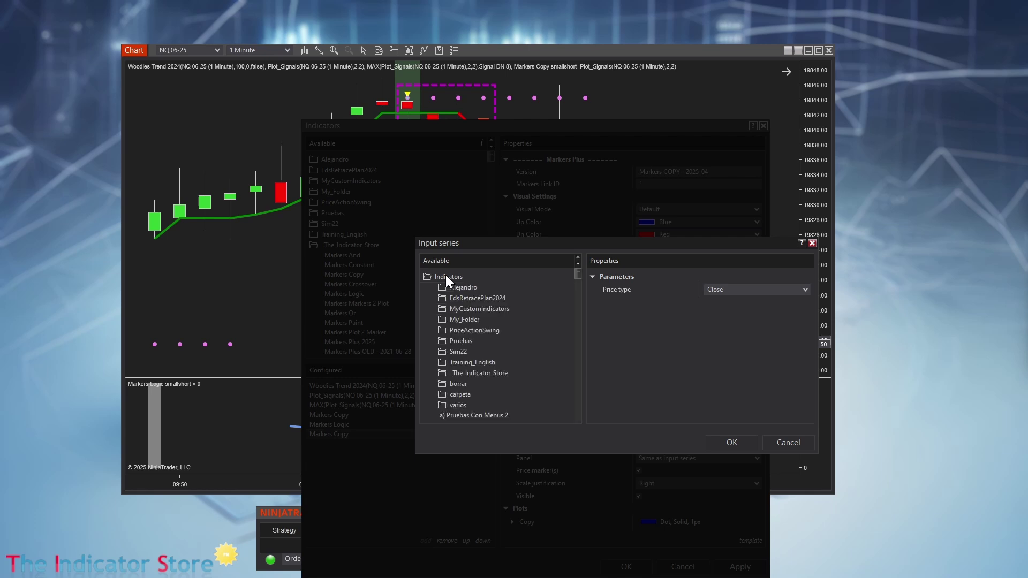
left_click_drag(577, 276, 574, 411)
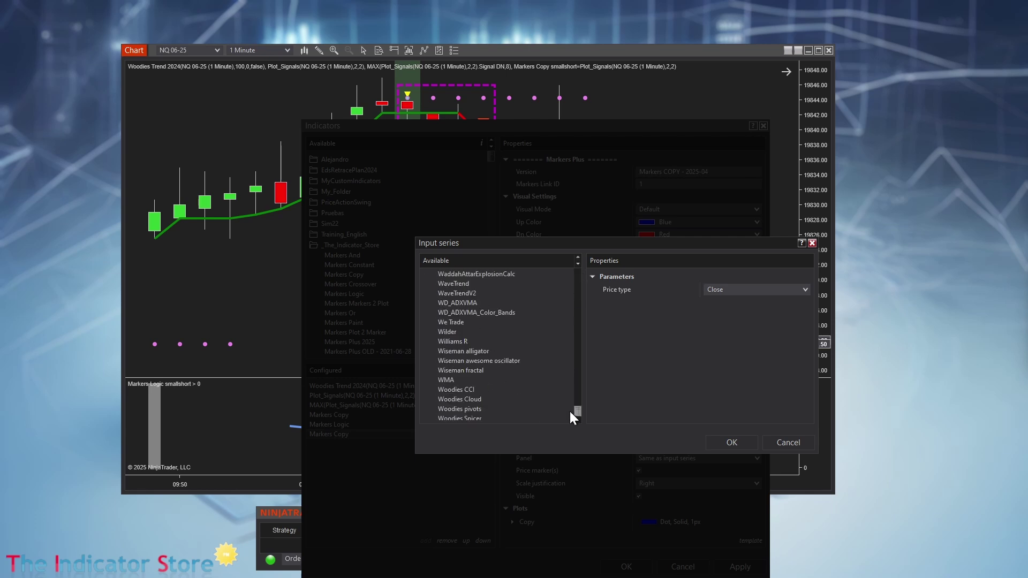
scroll(505, 404, "down", 1)
left_click(467, 413)
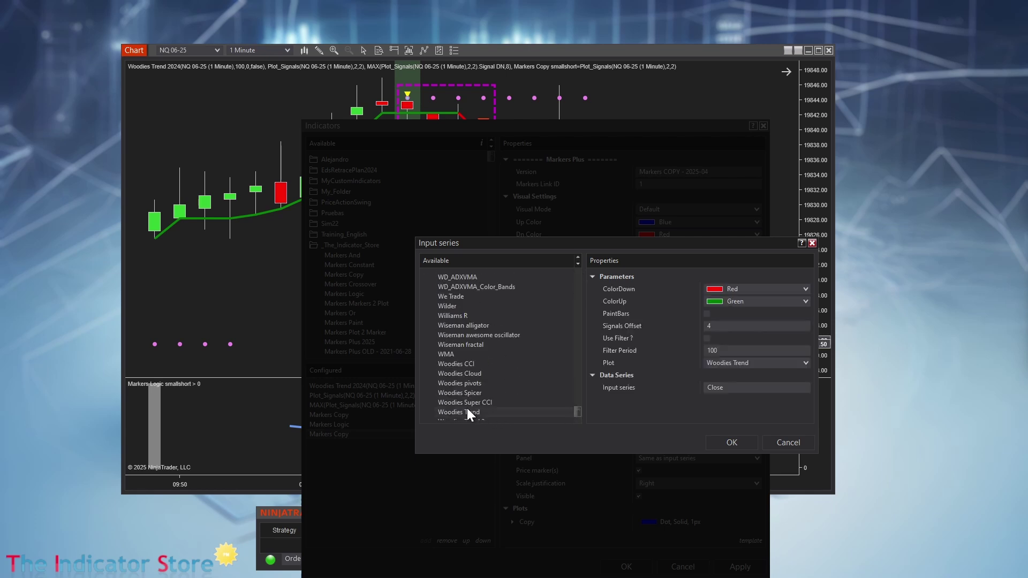
left_click(750, 361)
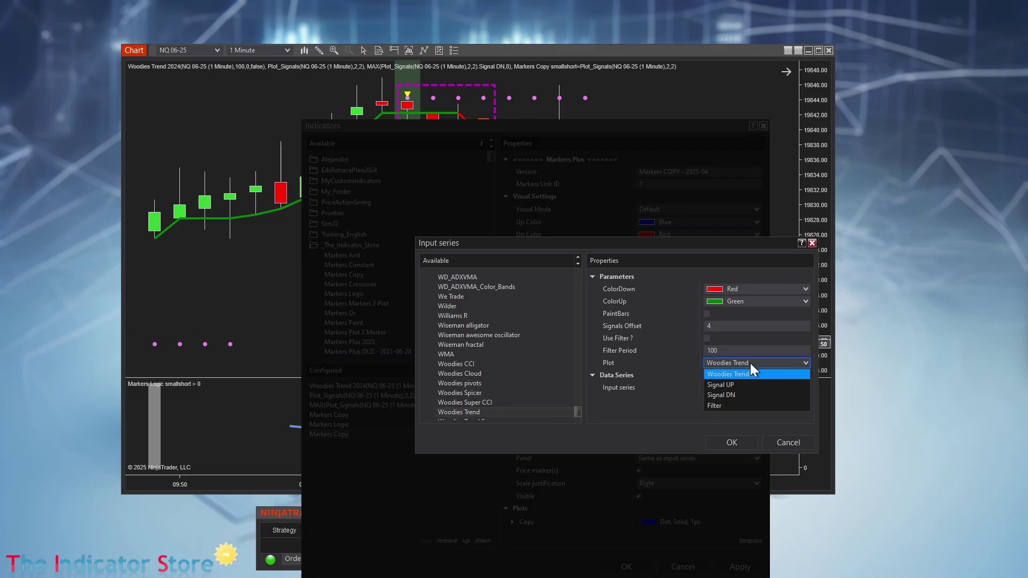
left_click(736, 396)
left_click(732, 442)
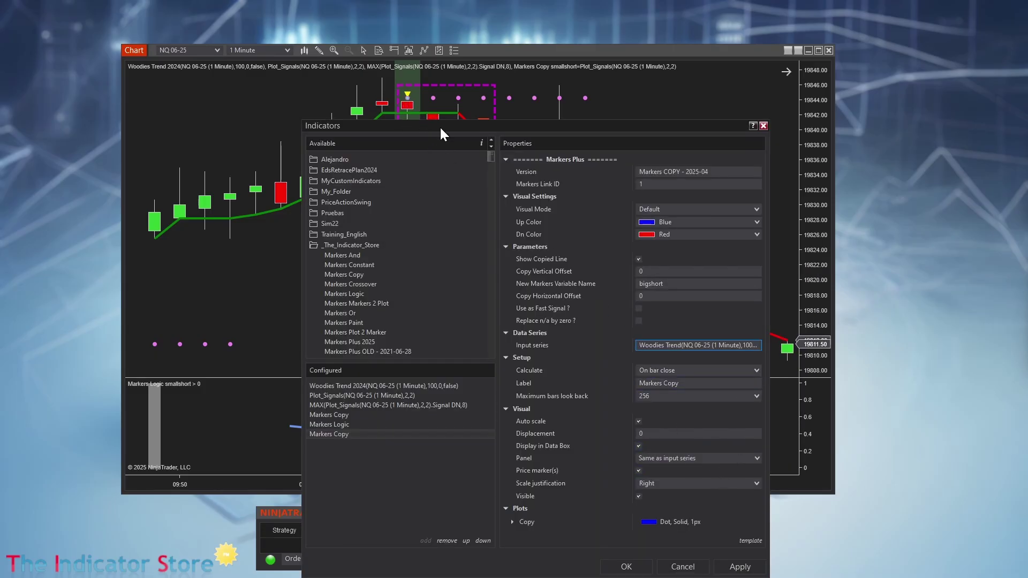
Move the Indicators dialog off the signal area, set the Copy plot's width to 10 and apply it
left_click_drag(458, 130, 460, 151)
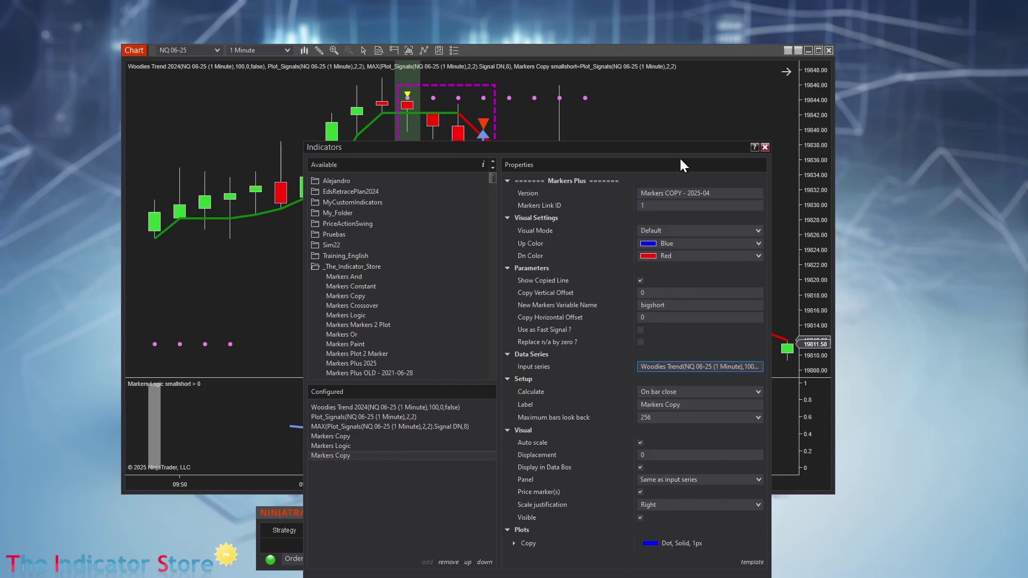
left_click_drag(685, 147, 280, 35)
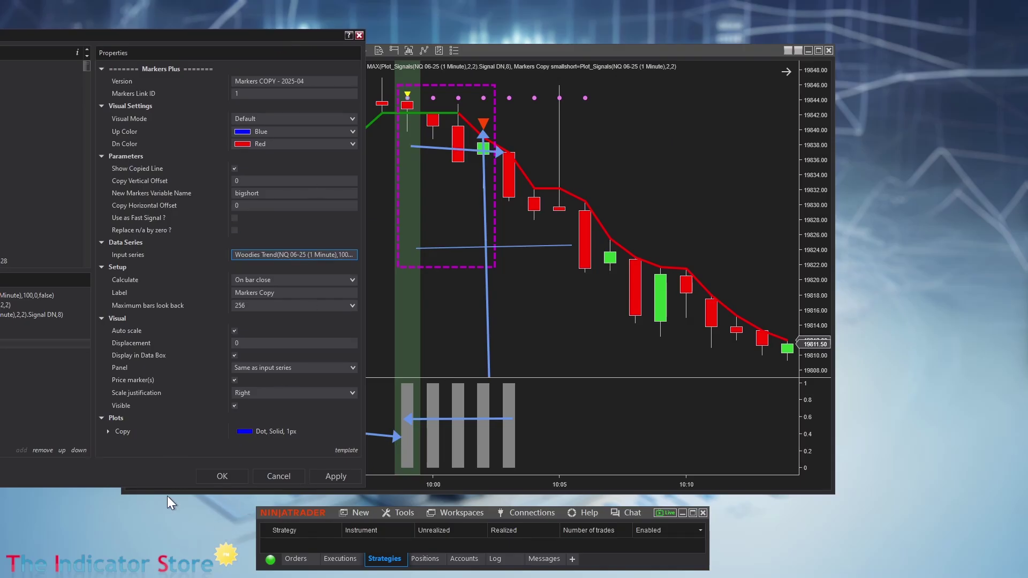
left_click(108, 432)
scroll(261, 433, "down", 2)
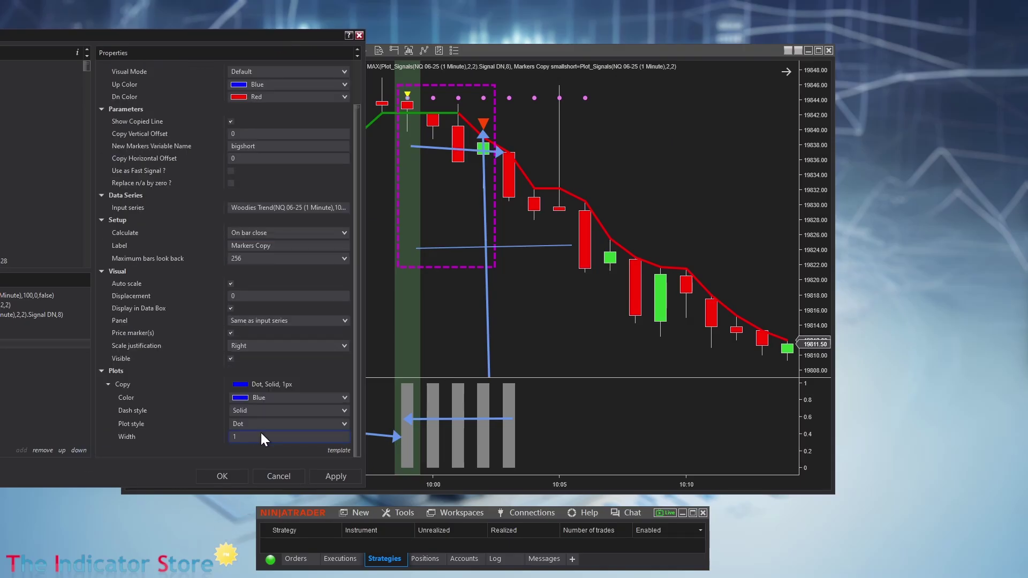
left_click(262, 432)
type("0")
left_click(350, 473)
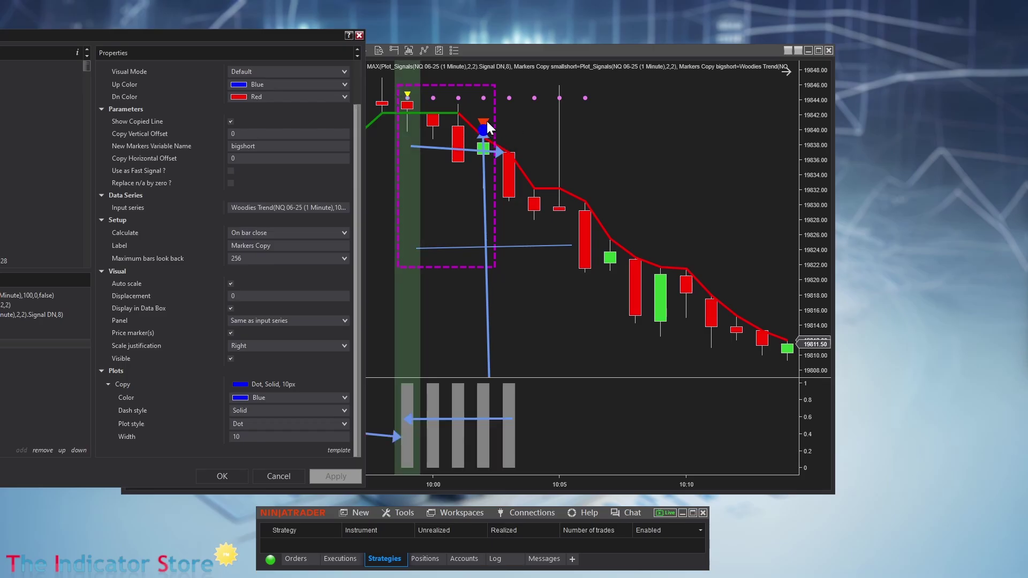
Set the Copy plot's width to 1, copy the bigshort variable name and accept the indicator settings
left_click(256, 438)
key("BackSpace")
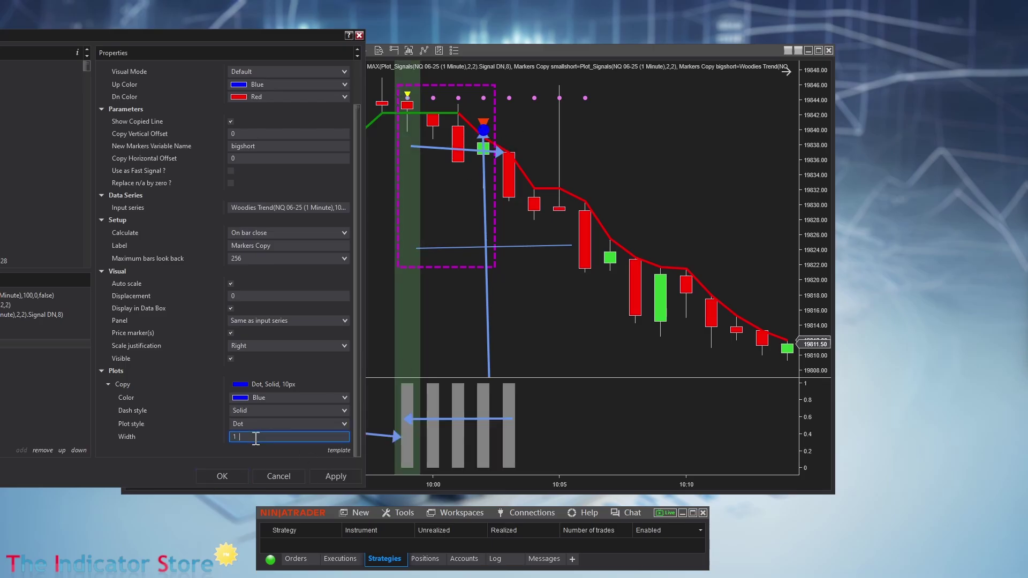
left_click(331, 478)
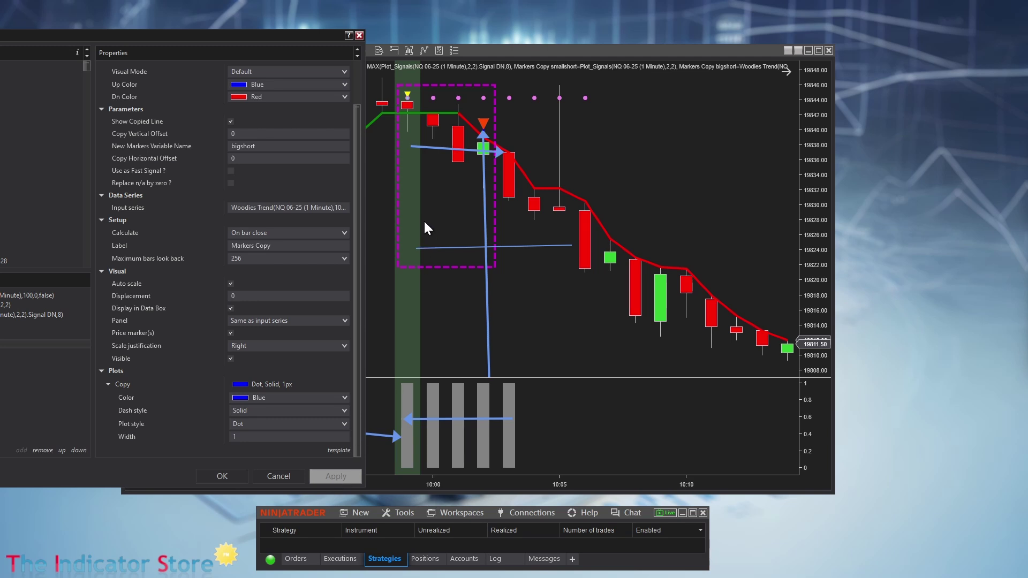
double_click(245, 147)
left_click(259, 475)
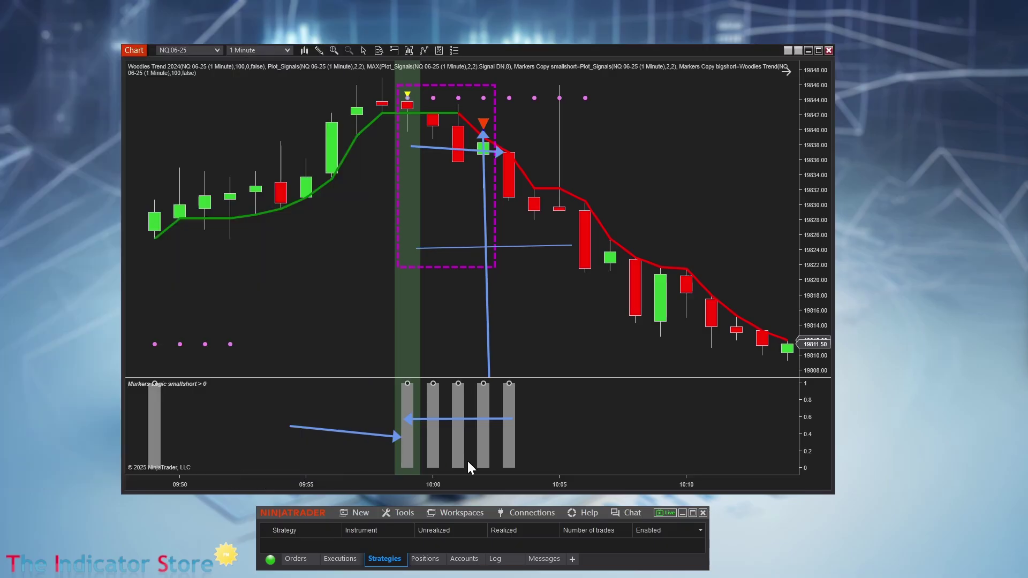
Add a second Markers Logic indicator from _The_Indicator_Store with Logic to Analyze set to "smallshort > 0" and accept it
right_click(525, 341)
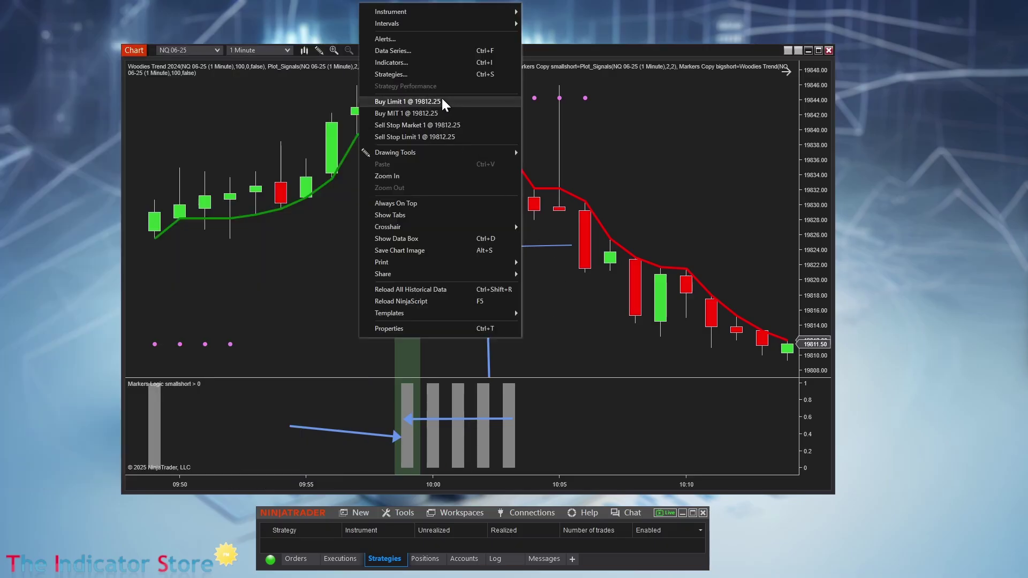
left_click(424, 63)
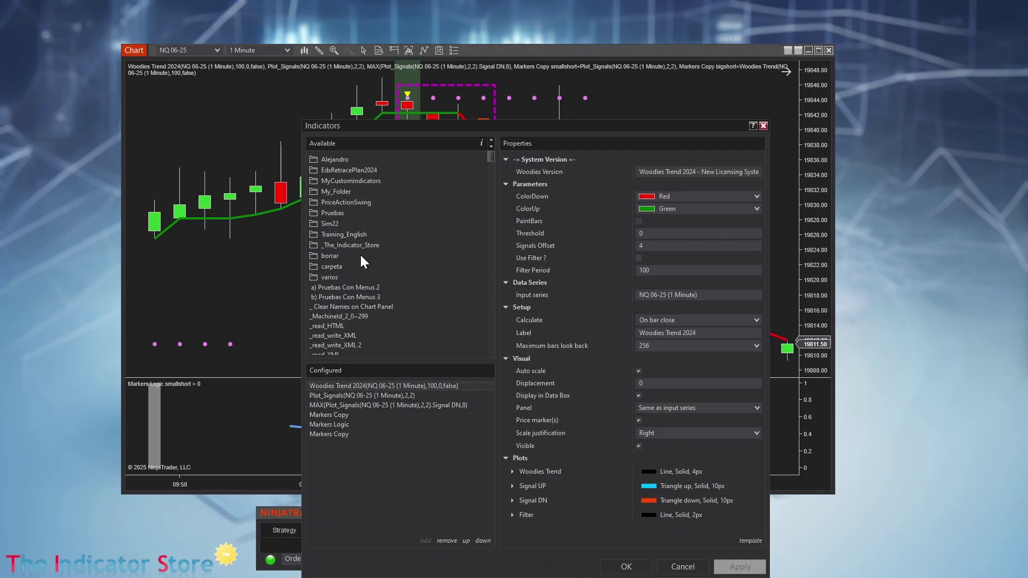
left_click(361, 246)
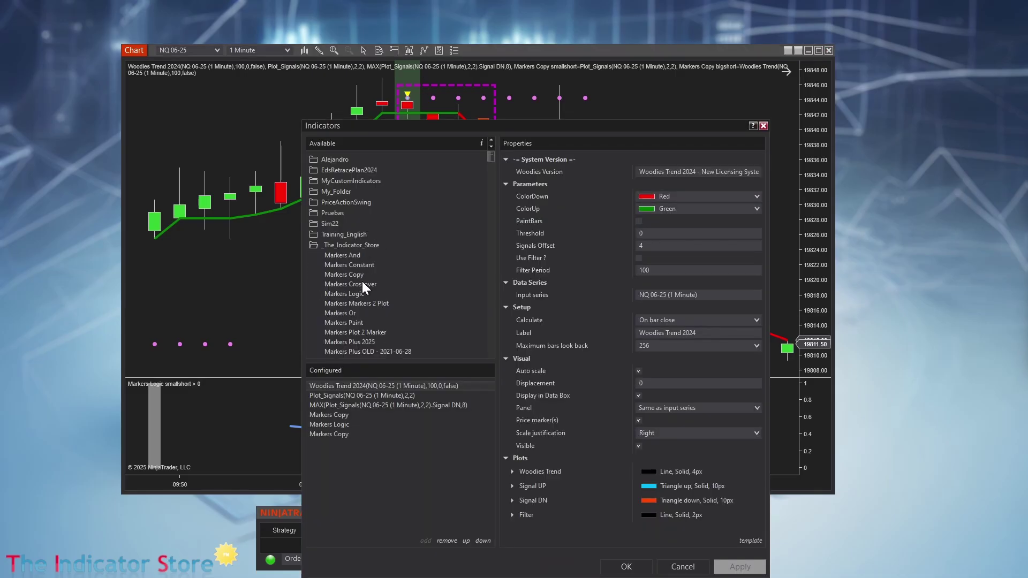
double_click(359, 292)
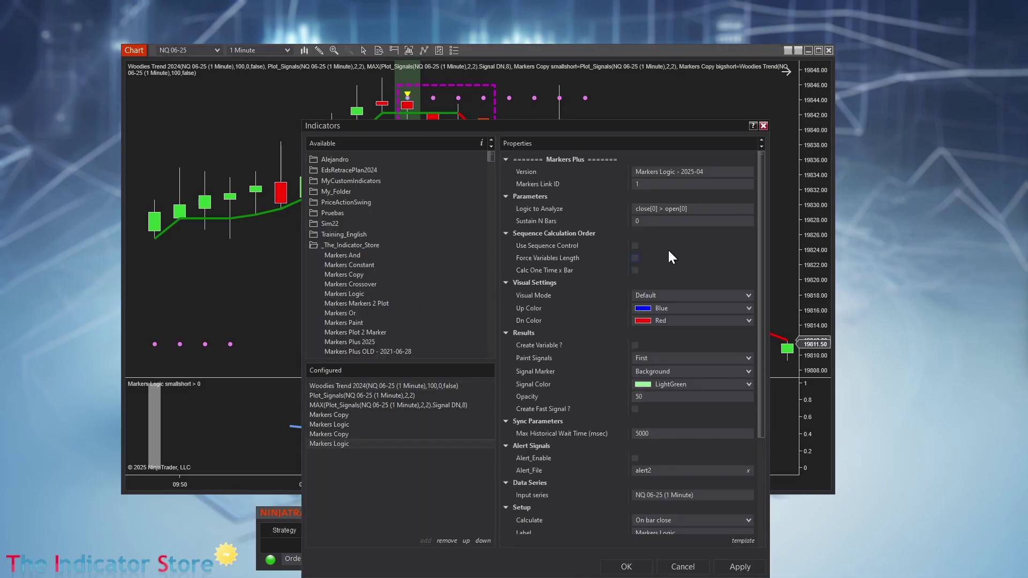
left_click(715, 209)
type("smallshort")
type("> 0")
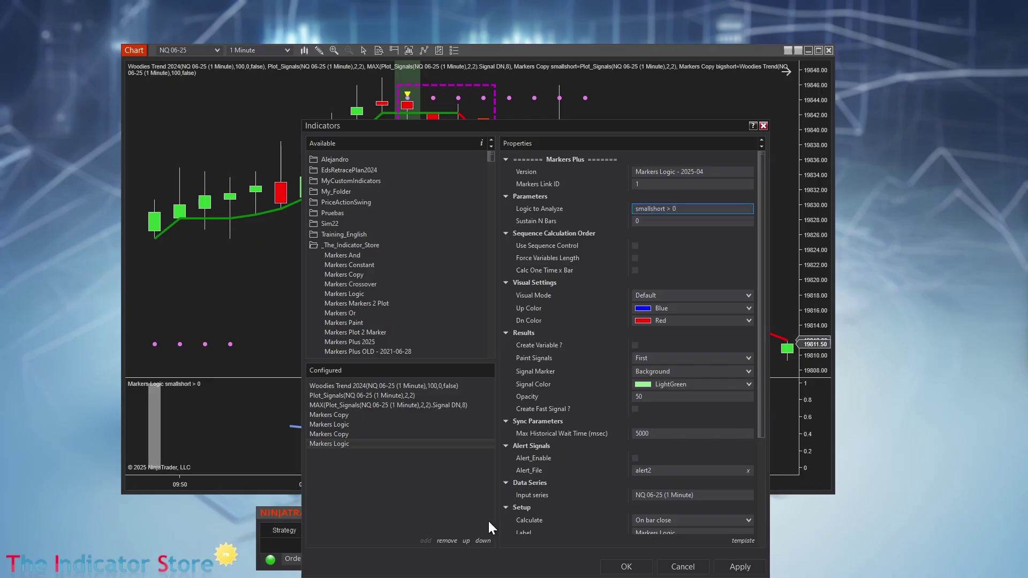
left_click(635, 556)
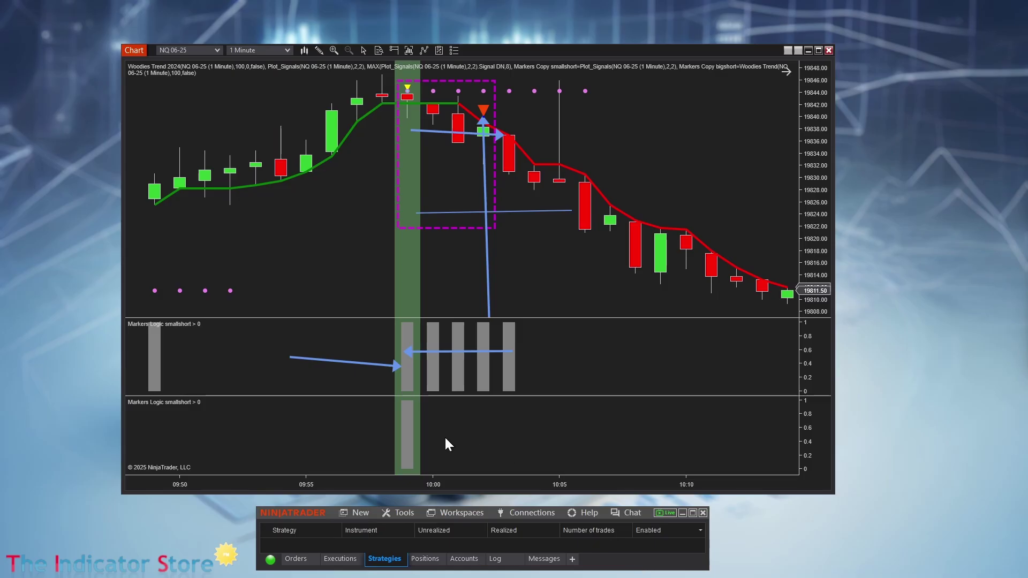
Change the second Markers Logic indicator's Logic to Analyze to "bigshort > 0" and accept it
left_click(410, 438)
double_click(411, 432)
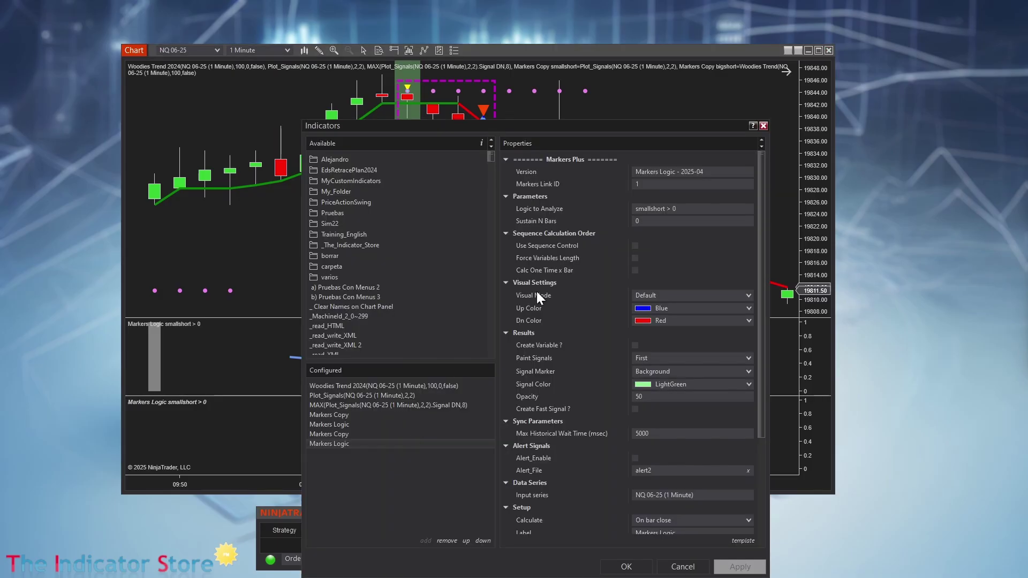
double_click(640, 208)
type("bigshort")
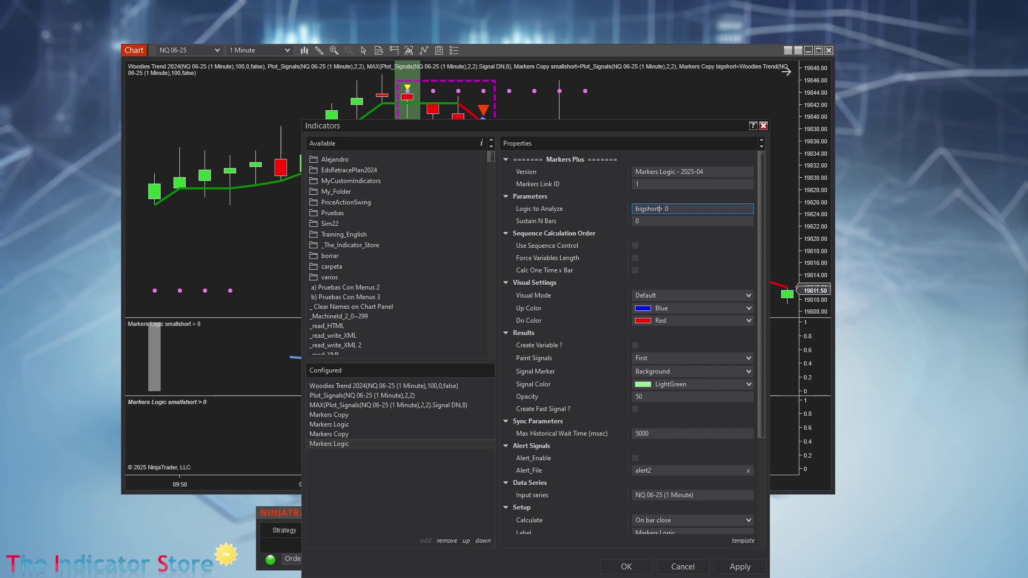
left_click(634, 566)
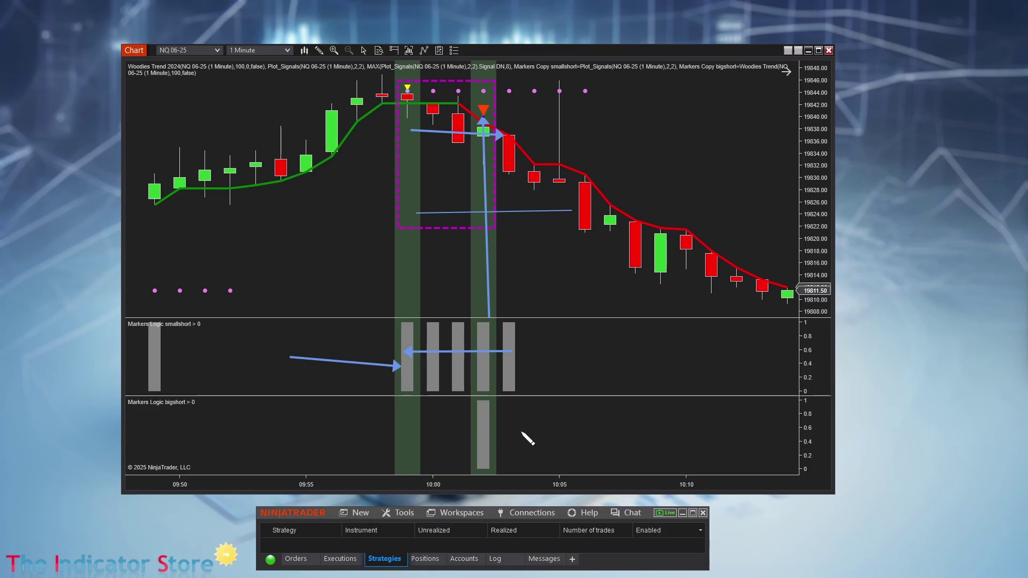
Draw a forward-pointing arrow from the bigshort signal bar and set the bigshort Markers Logic's Sustain N Bars to 5
left_click_drag(482, 438, 611, 441)
left_click(483, 453)
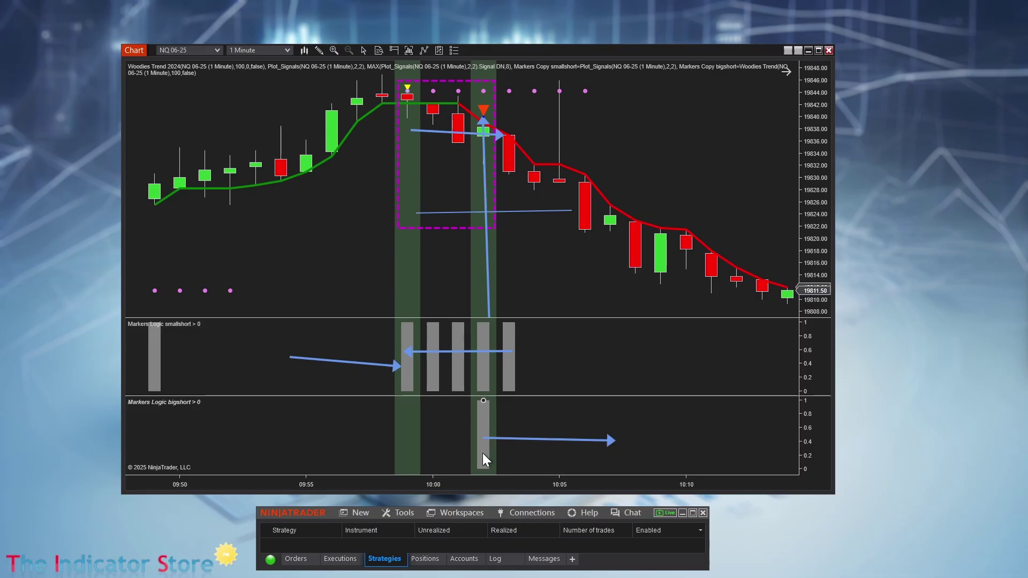
double_click(483, 453)
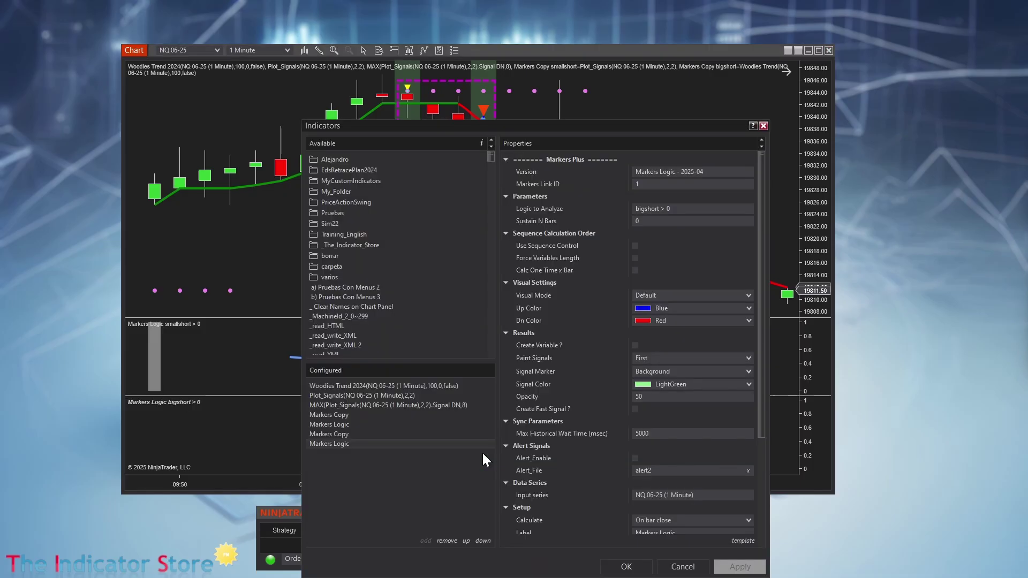
left_click(654, 221)
type("5")
left_click(626, 567)
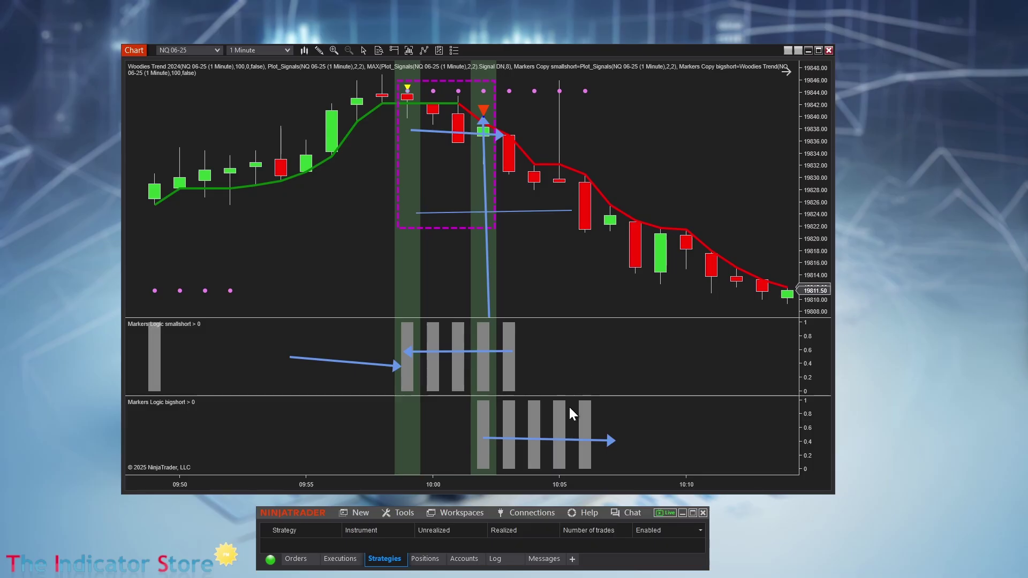
left_click(482, 367)
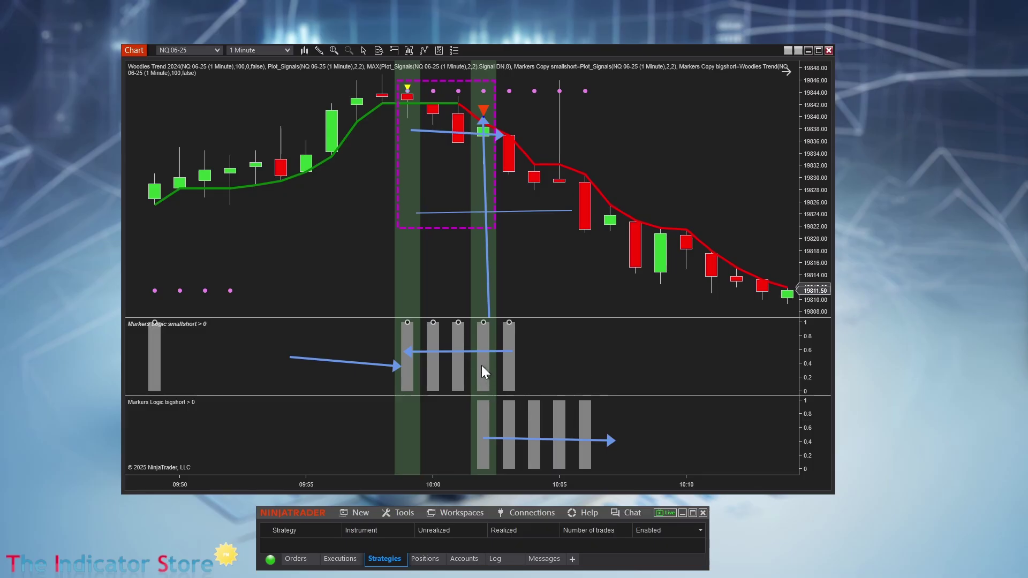
left_click(483, 438)
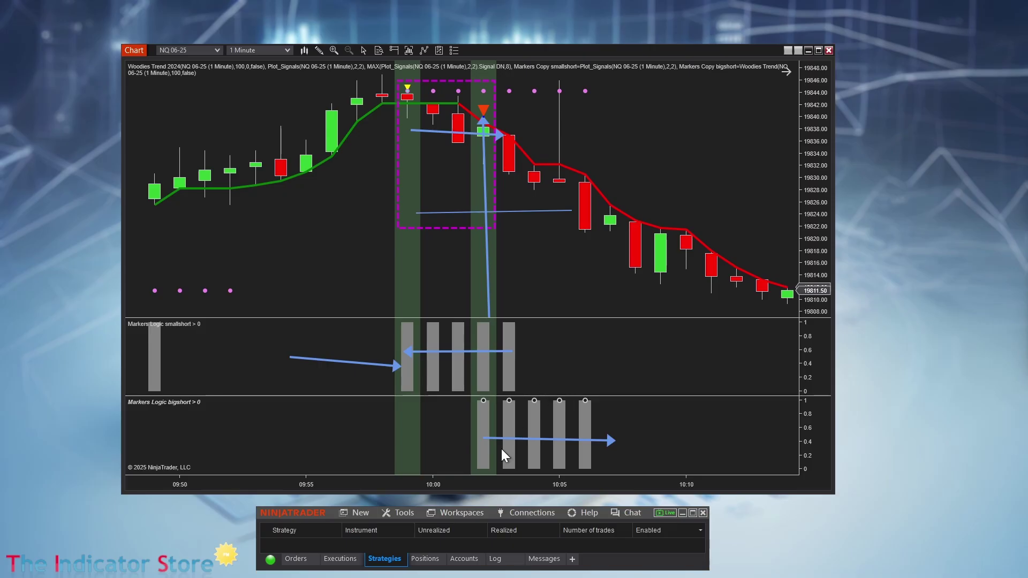
left_click(480, 364)
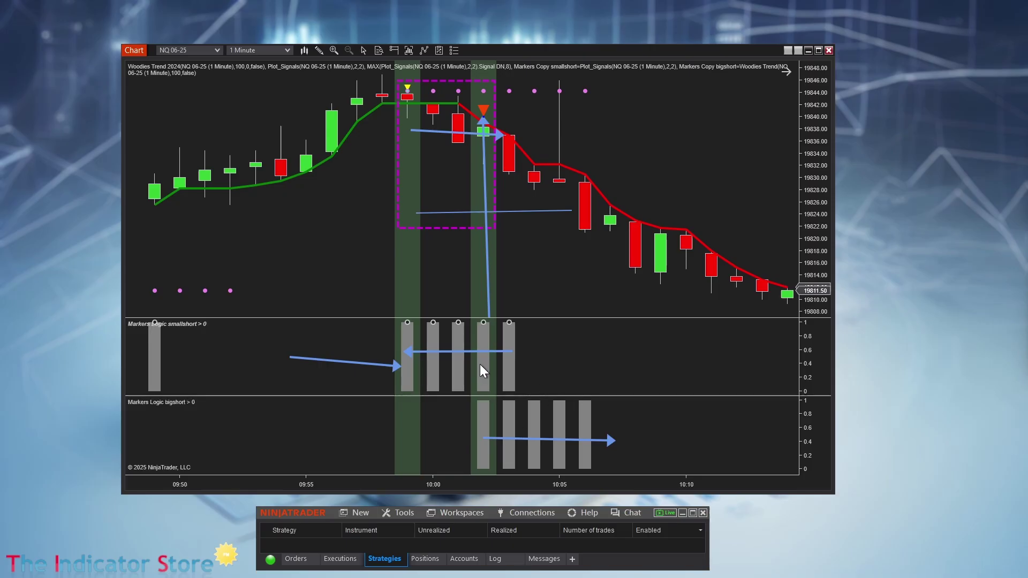
left_click(484, 435)
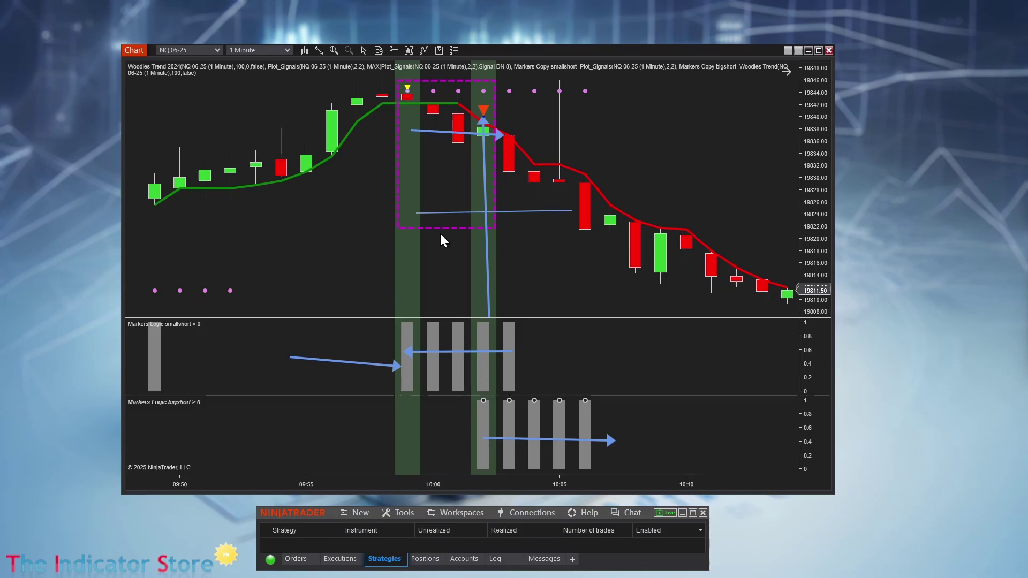
Set Paint Signals to None for the smallshort Markers Logic indicator and accept the change
left_click(406, 343)
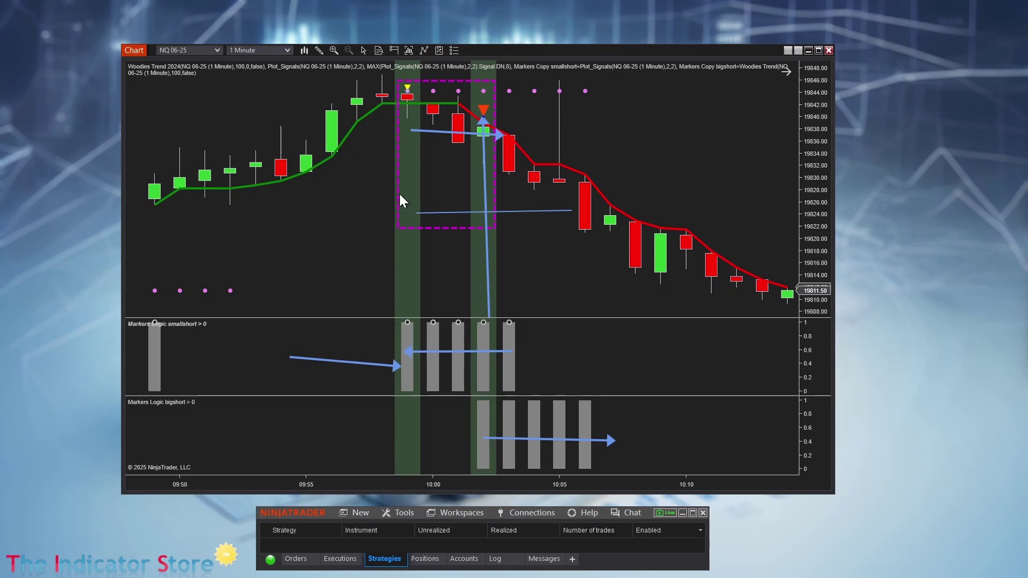
double_click(405, 339)
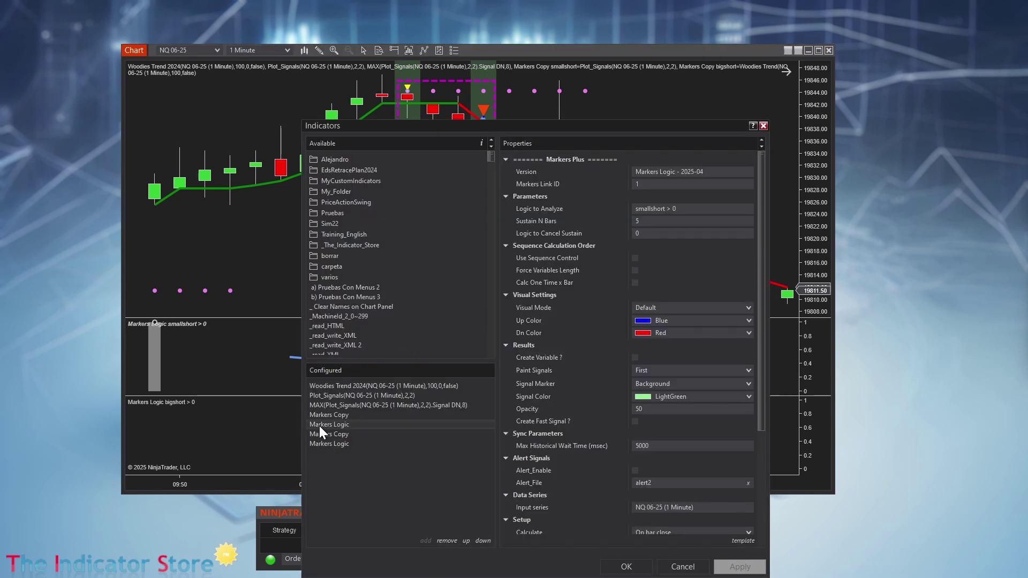
left_click(649, 368)
left_click(648, 381)
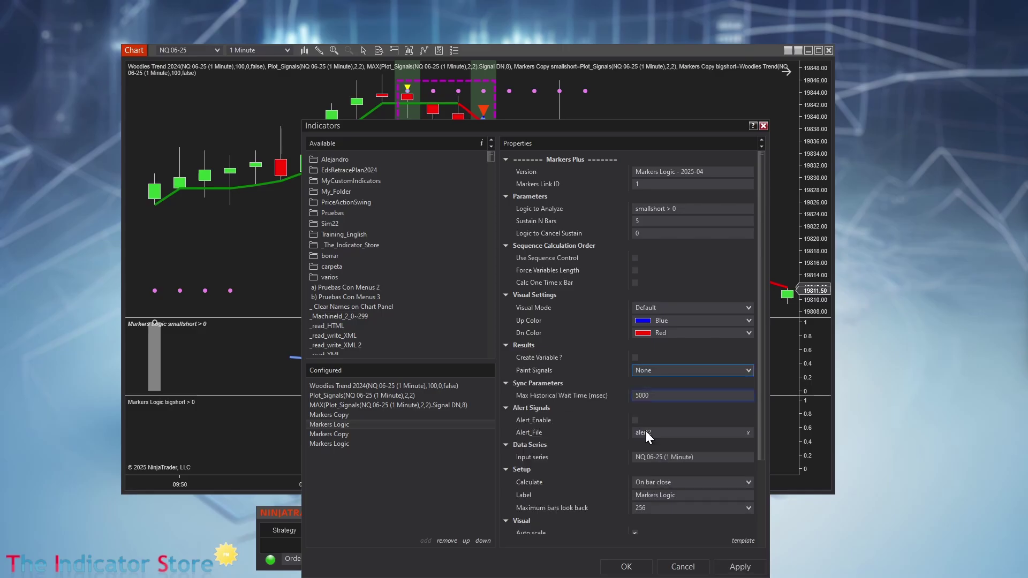
left_click(624, 569)
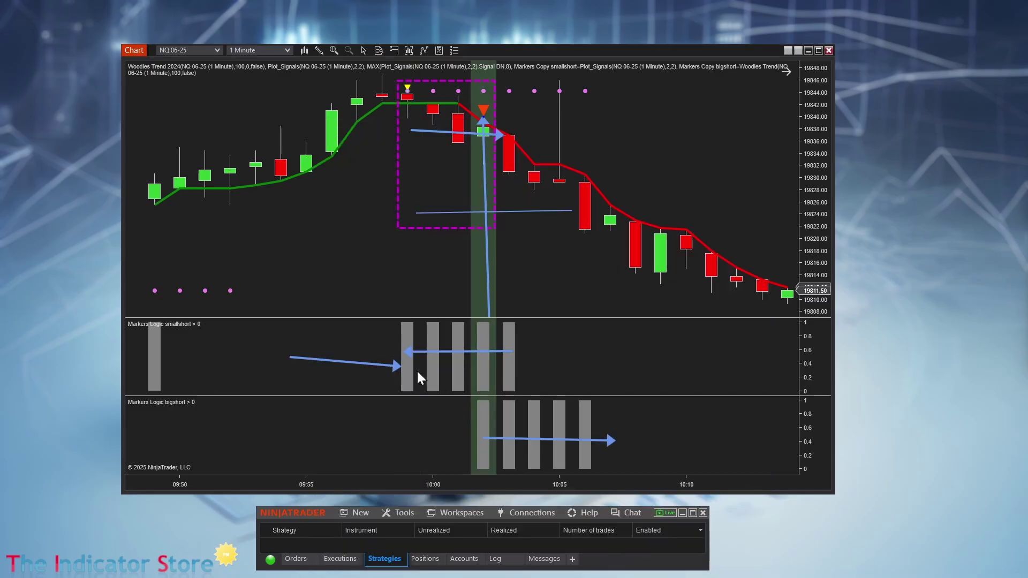
Set Paint Signals to None for the bigshort Markers Logic indicator and accept the change
left_click(534, 423)
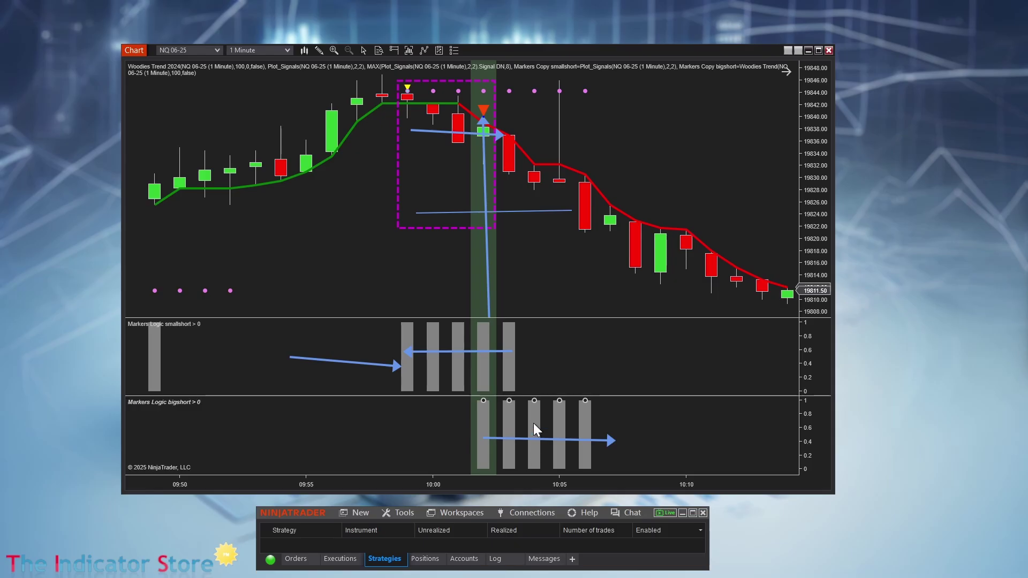
double_click(533, 423)
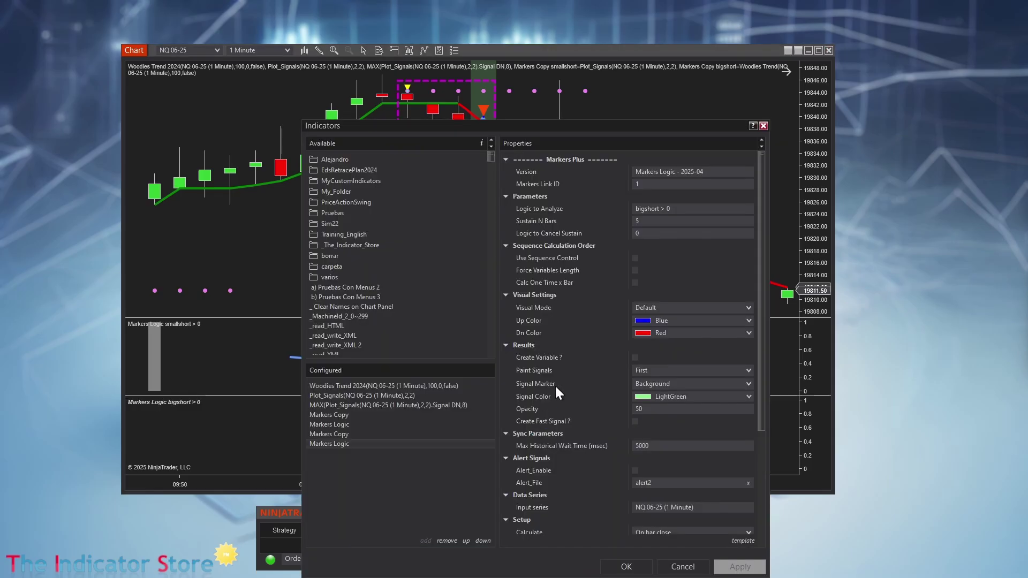
left_click(657, 369)
left_click(657, 383)
scroll(638, 482, "down", 3)
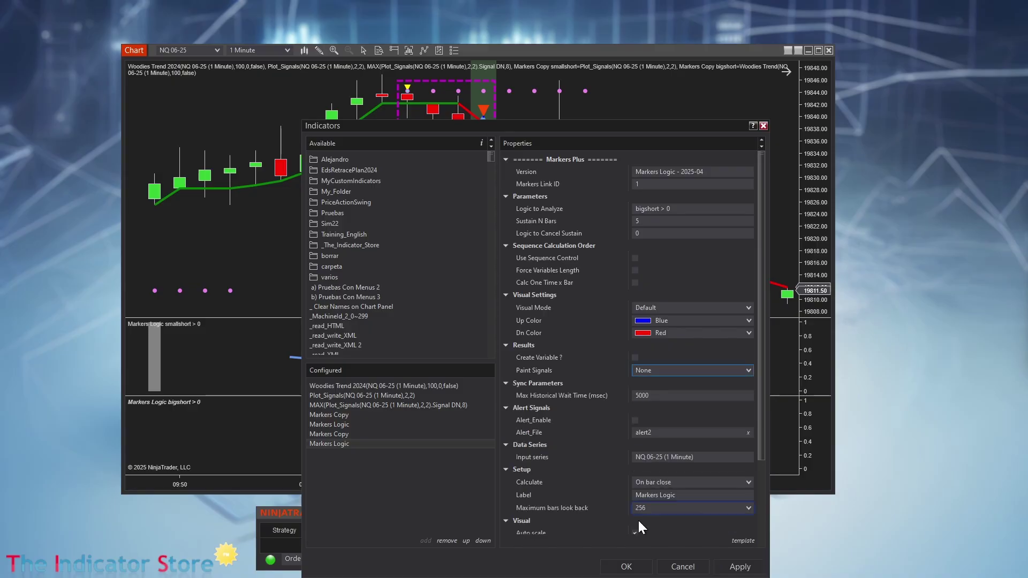
left_click(626, 566)
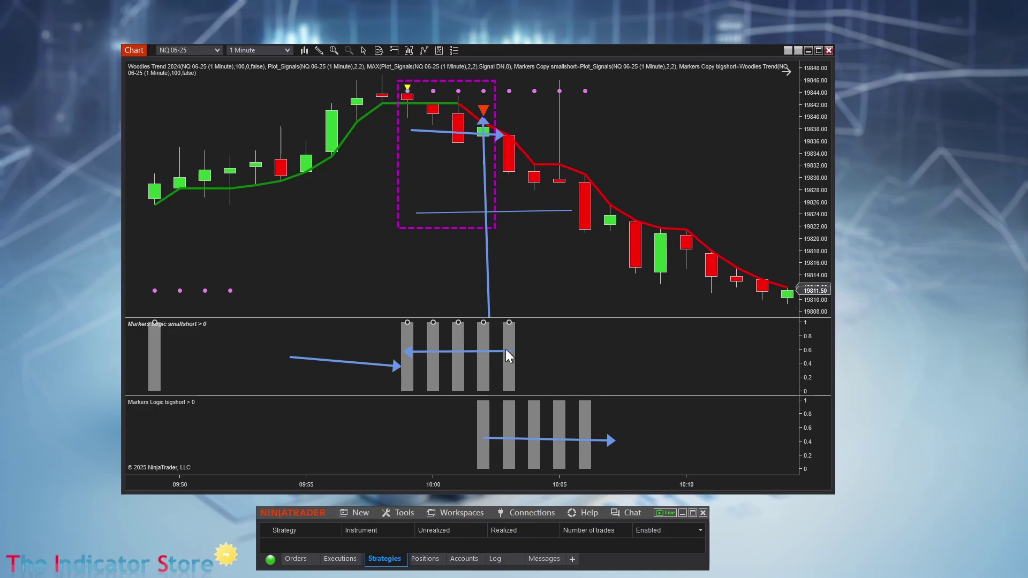
Move the separate arrow away from the smallshort bars and raise the arrow crossing those bars to near their tops
left_click_drag(503, 351, 496, 349)
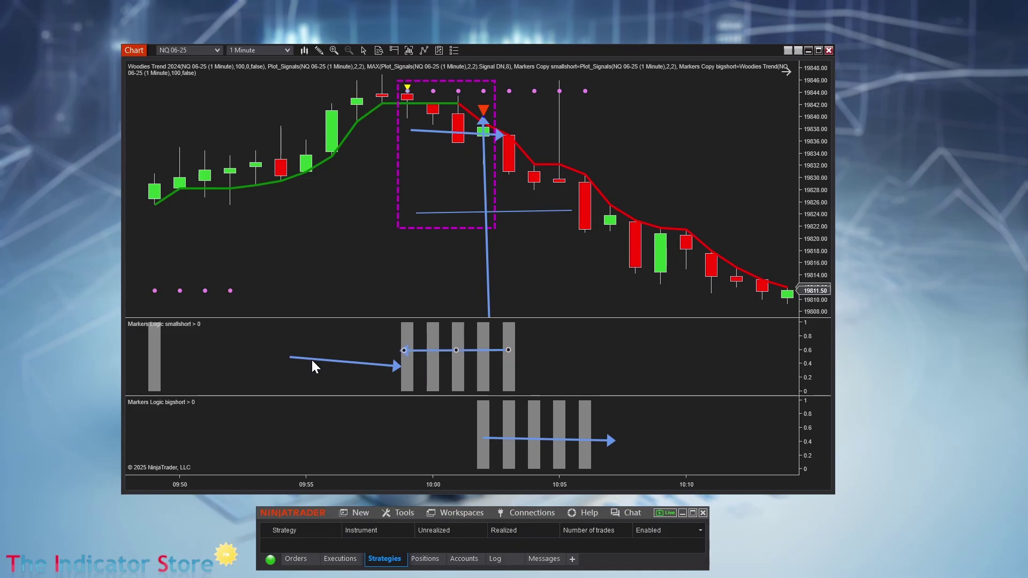
left_click_drag(312, 360, 275, 385)
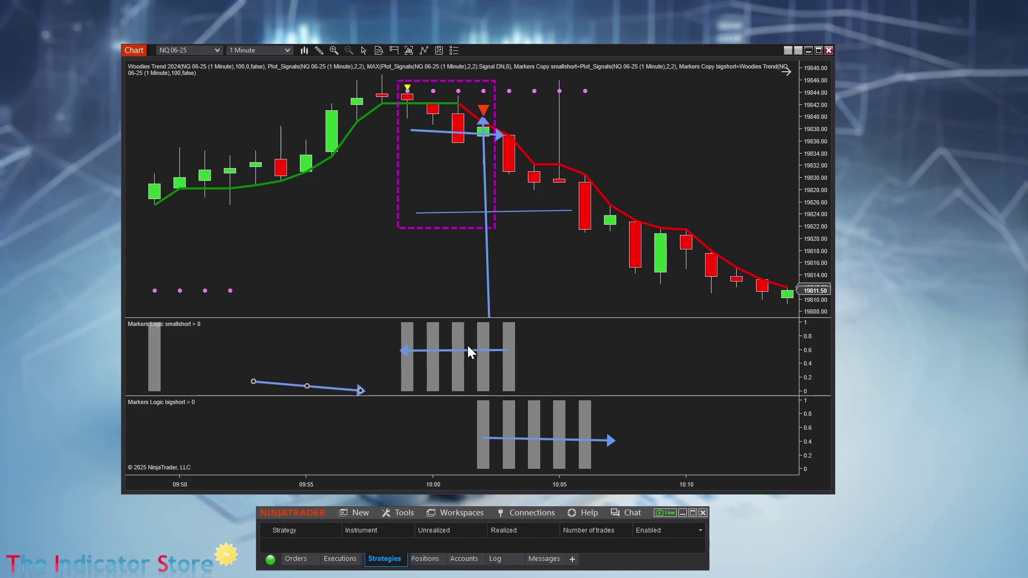
left_click_drag(468, 350, 469, 329)
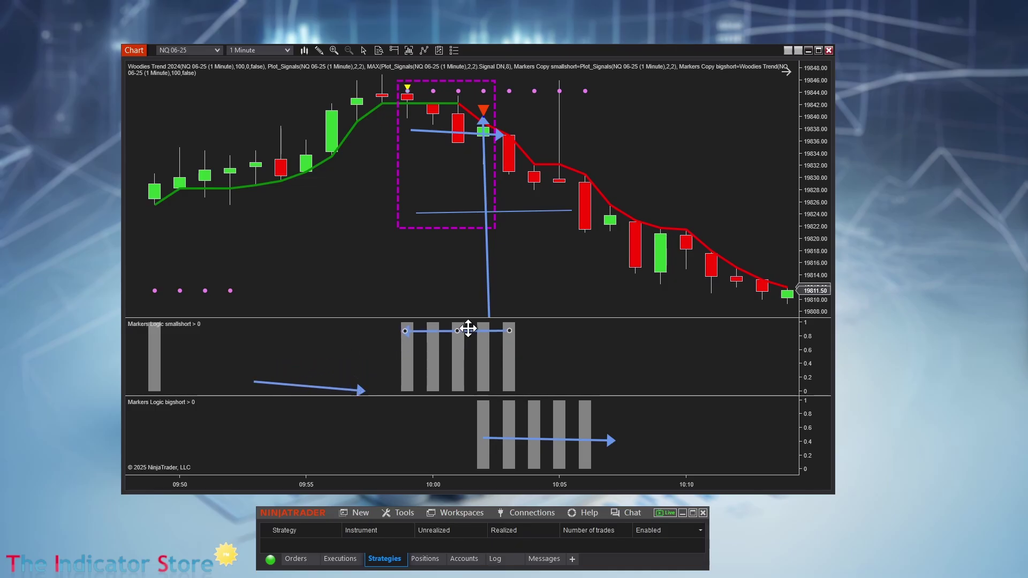
Enable Create Variable on the smallshort Markers Logic, name the result smallshortresult, copy that name and accept
left_click(436, 365)
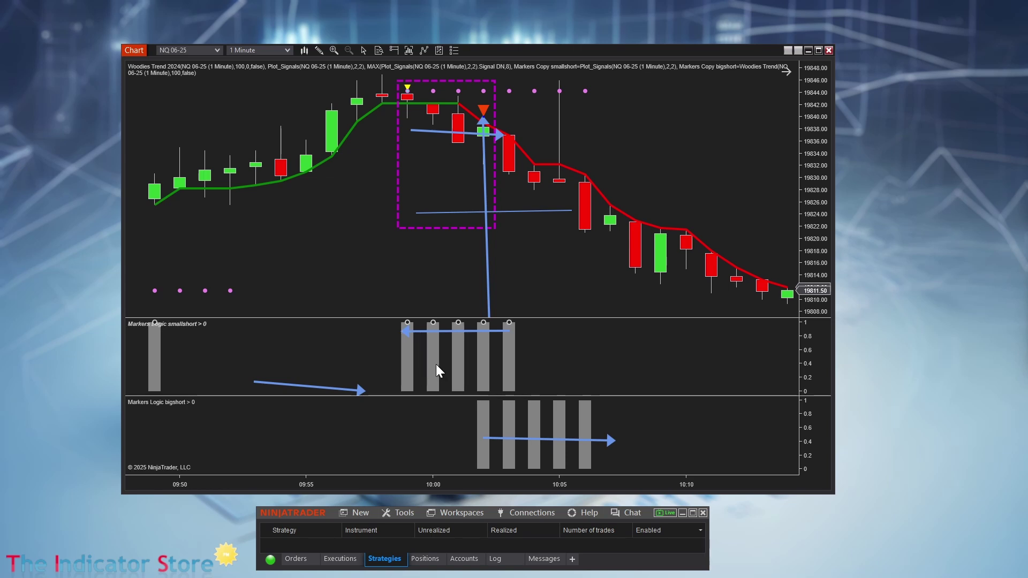
double_click(436, 365)
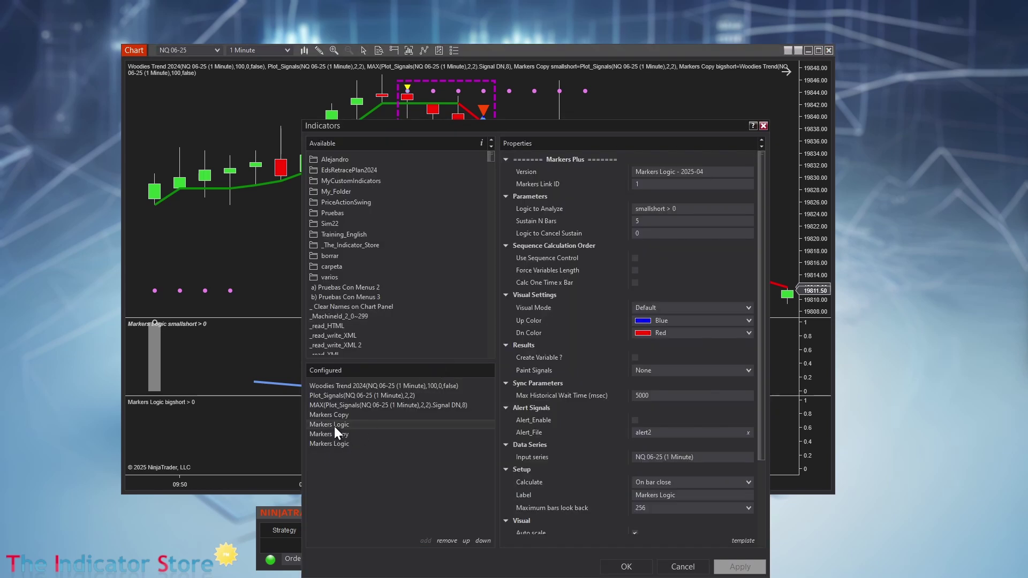
left_click(634, 358)
left_click(583, 371)
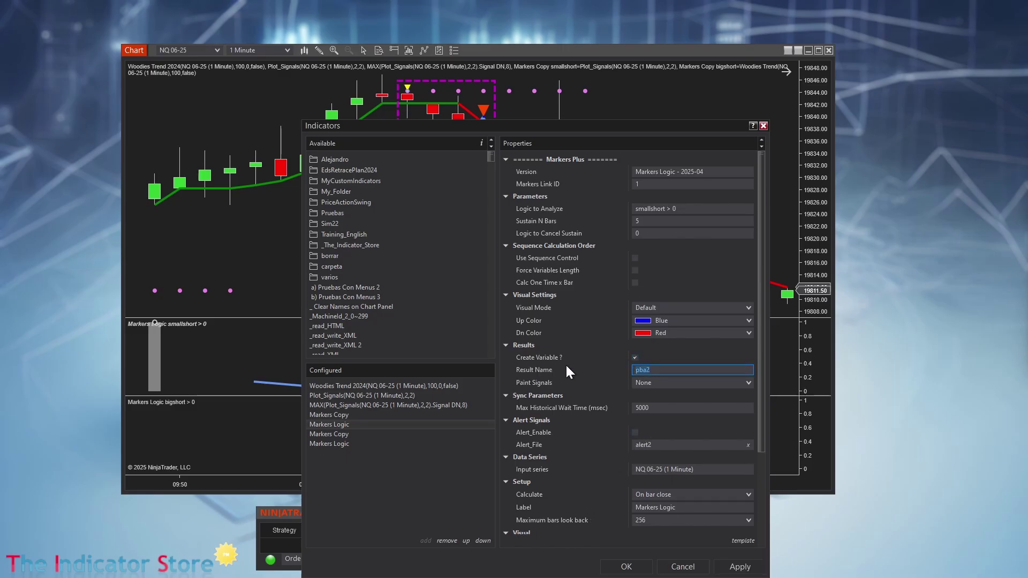
type("smallshortresult")
double_click(658, 370)
right_click(655, 371)
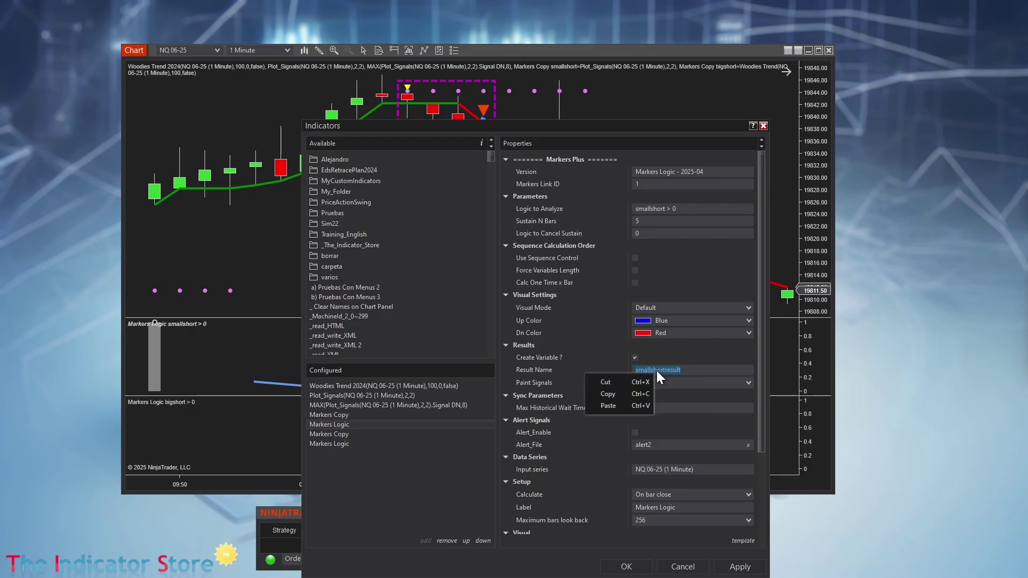
left_click(621, 399)
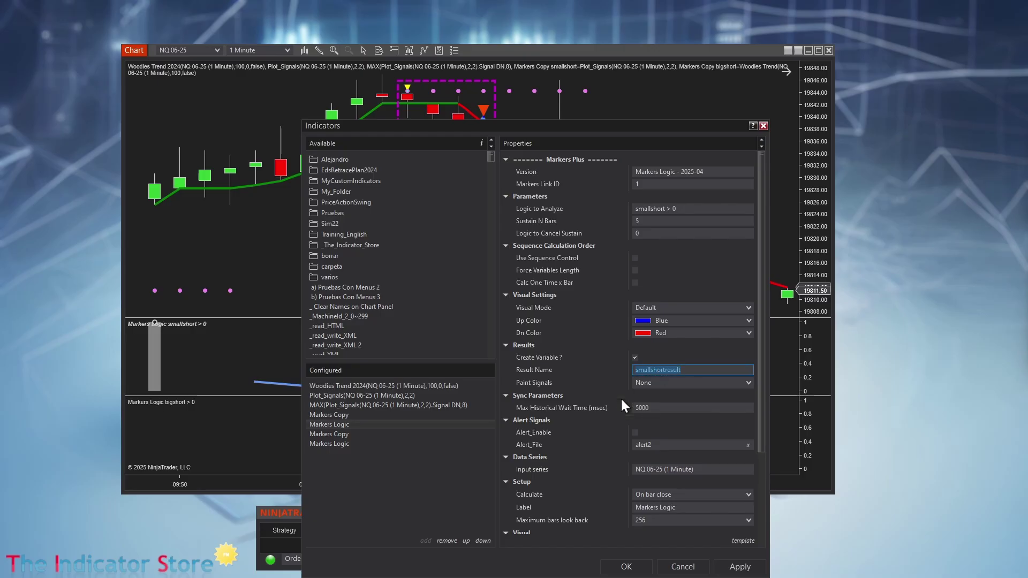
left_click(626, 568)
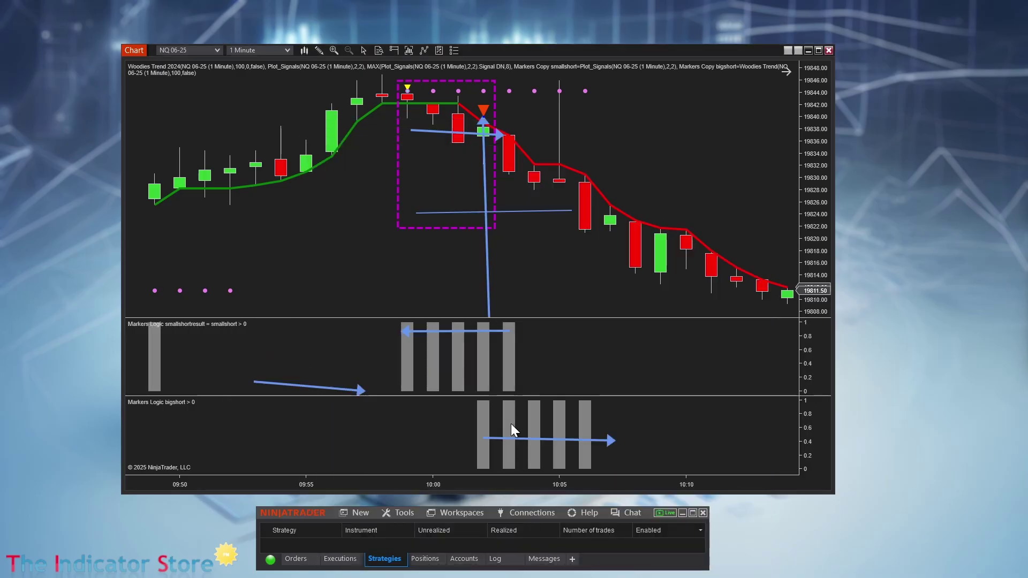
Enable Create Variable on the bigshort Markers Logic, name the result bigshortresult and accept
left_click(582, 429)
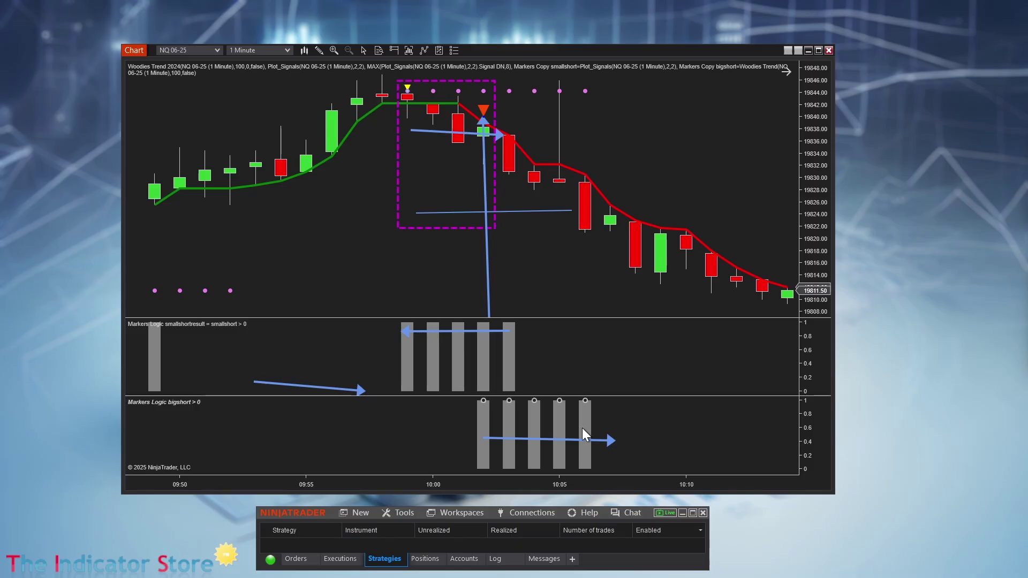
double_click(583, 428)
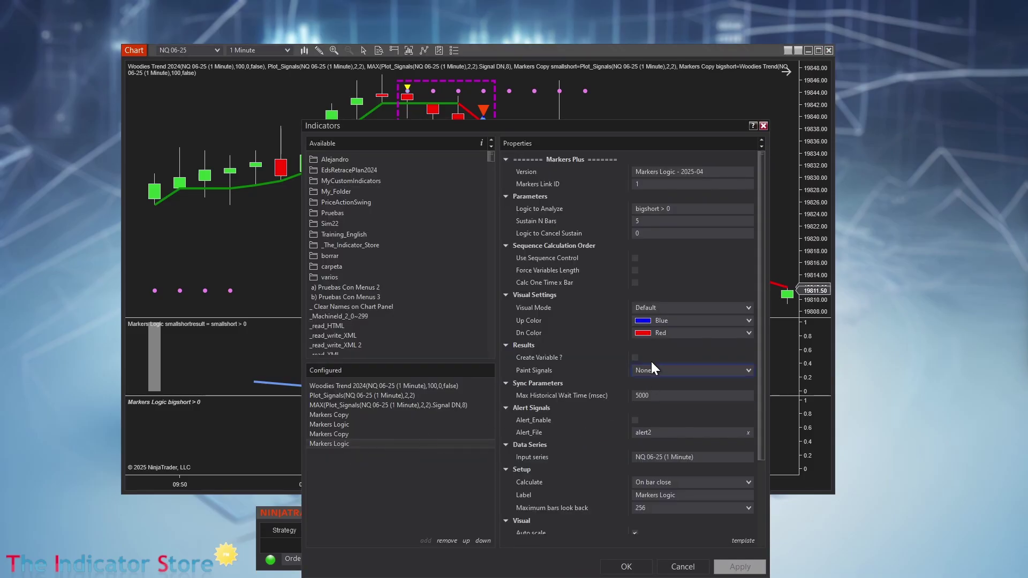
left_click(635, 358)
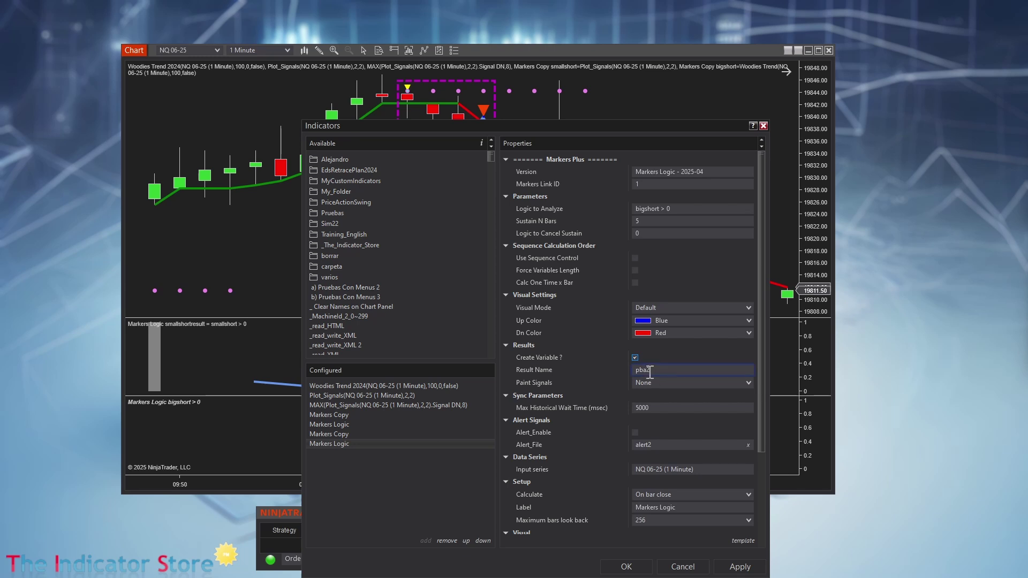
left_click(650, 370)
key("ctrl+v")
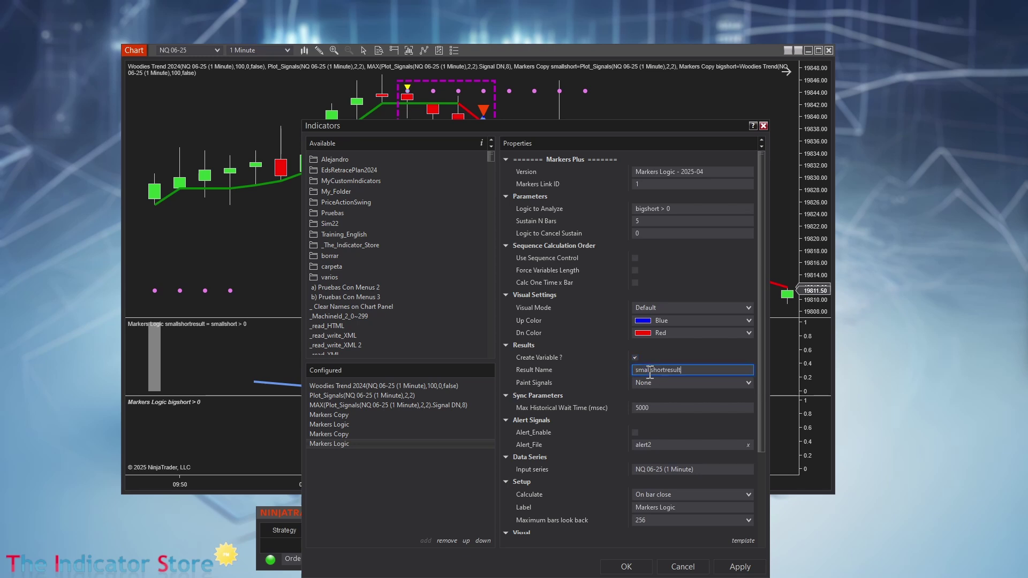
left_click(656, 370)
key("BackSpace")
key("BackSpace")
key("BackSpace")
key("BackSpace")
key("BackSpace")
type("big")
left_click(592, 377)
left_click(625, 566)
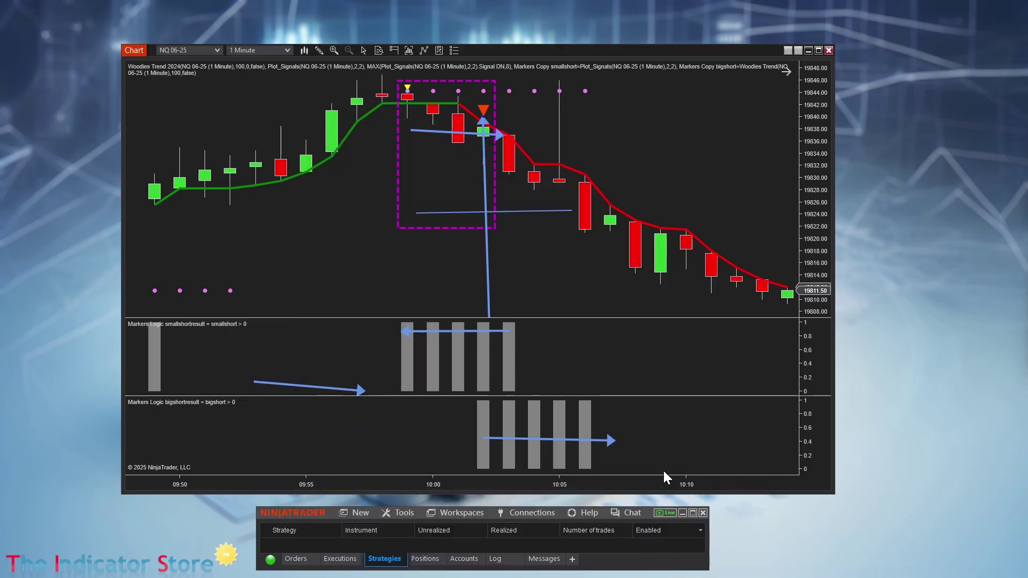
Move the arrow over the smallshort bars down to their mid-height and nudge the arrow crossing the bigshort bars
left_click_drag(443, 331, 442, 351)
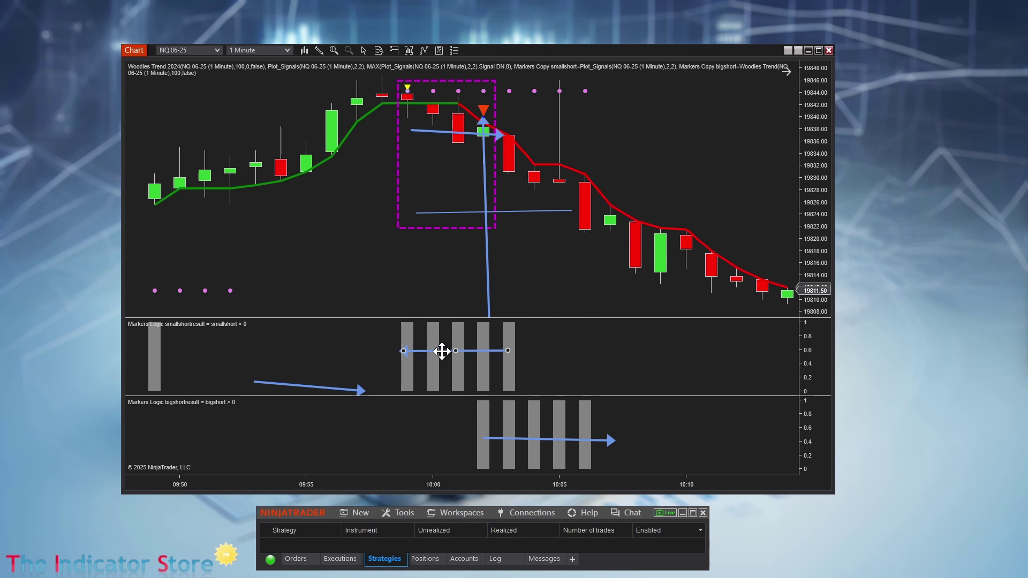
left_click(536, 437)
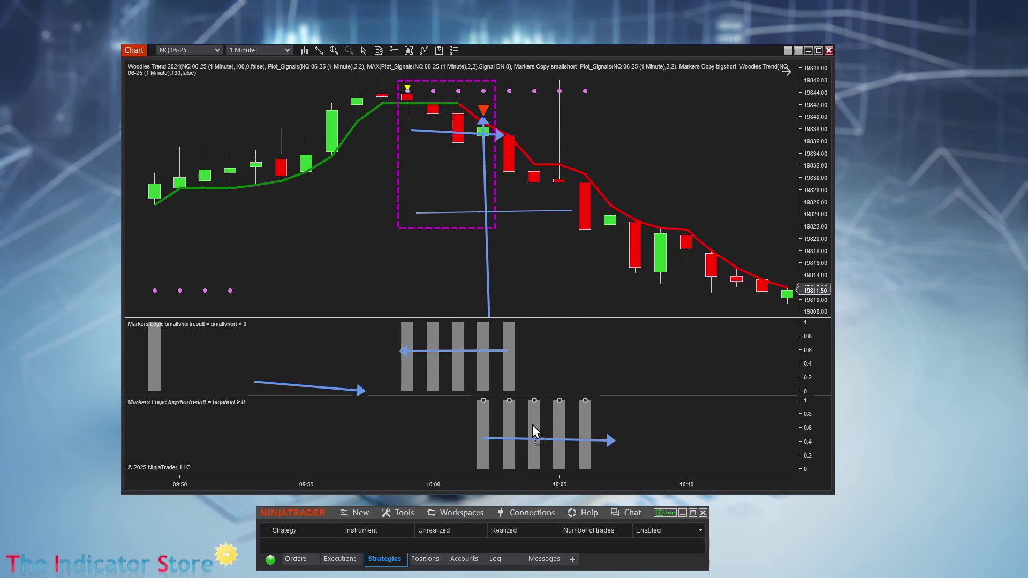
left_click_drag(544, 442, 546, 440)
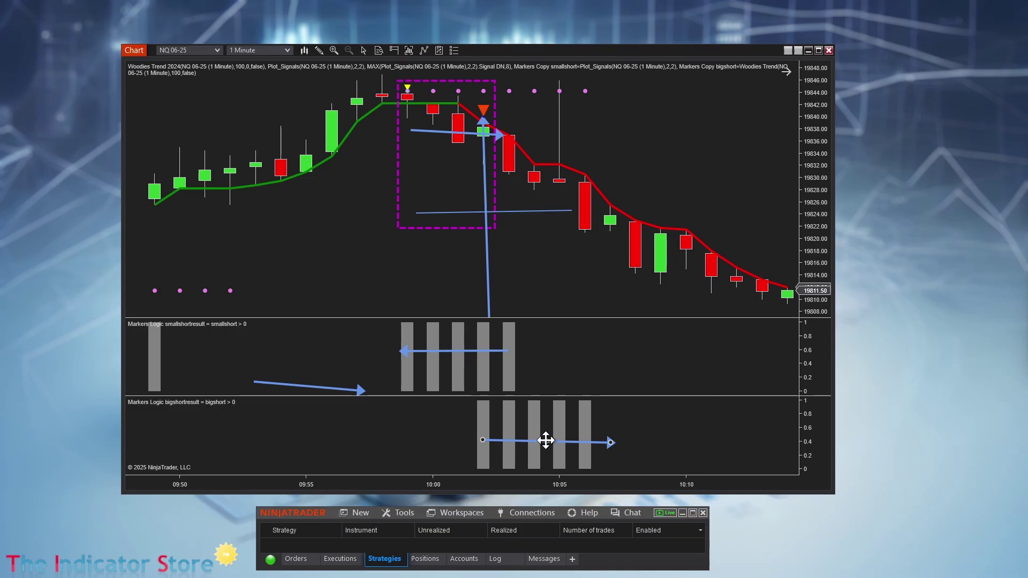
Add another Markers Logic indicator from the _The_Indicator_Store folder to the chart
right_click(567, 265)
left_click(461, 300)
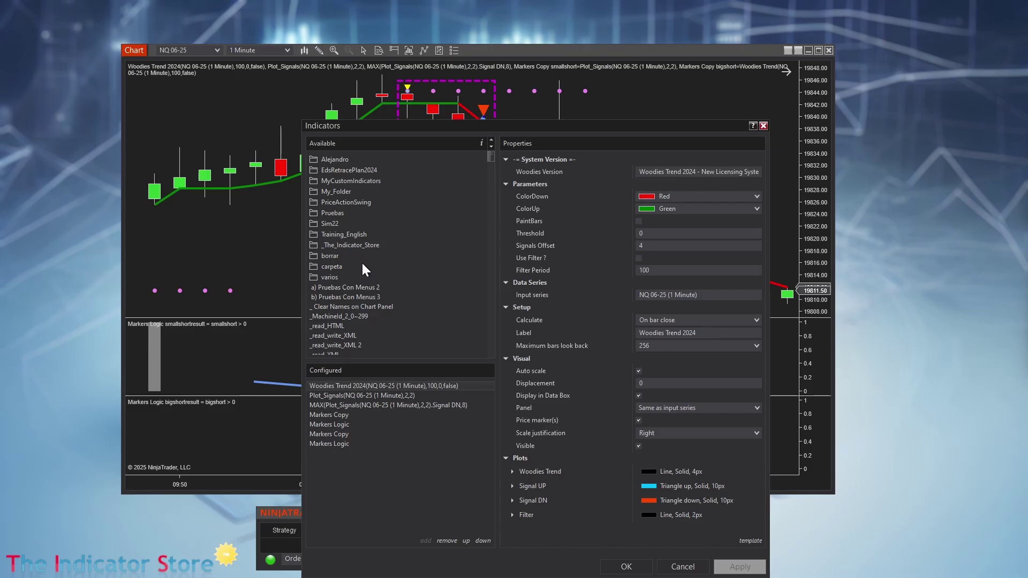
left_click(362, 243)
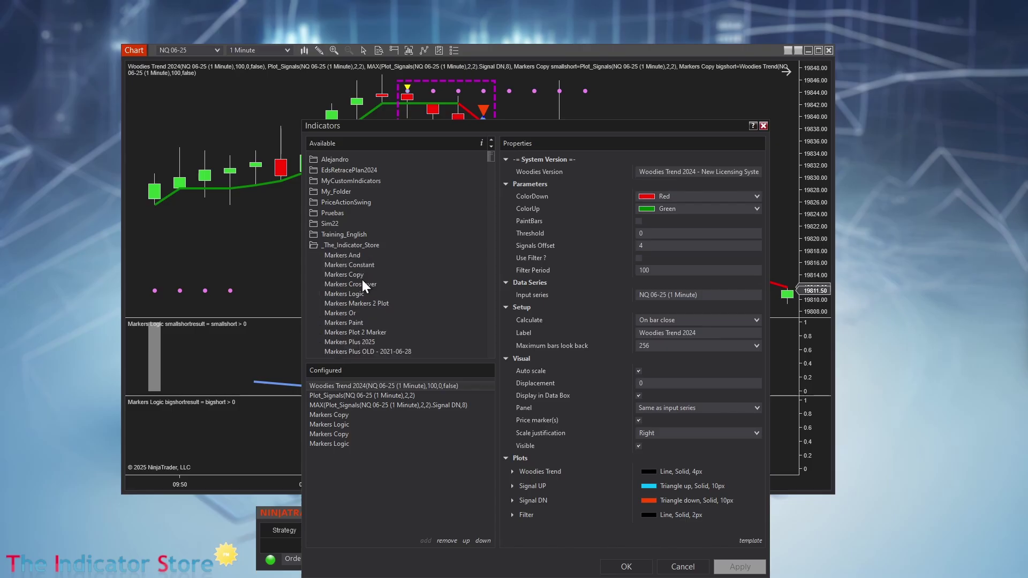
left_click(360, 294)
double_click(358, 294)
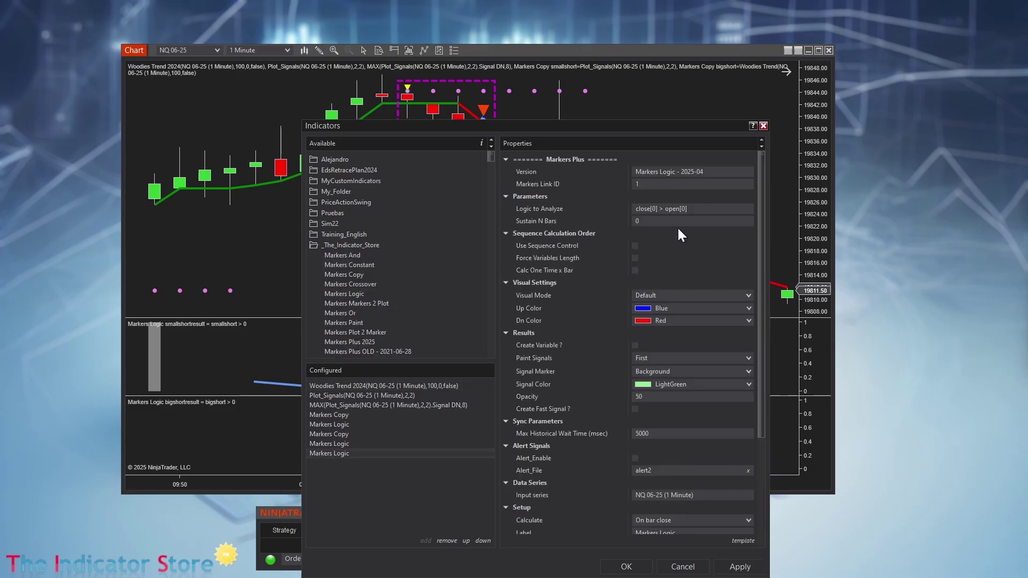
Set the new Markers Logic's Logic to Analyze to "smallshortresult > 0 AND bigshortresult > 0"
left_click(641, 208)
triple_click(641, 208)
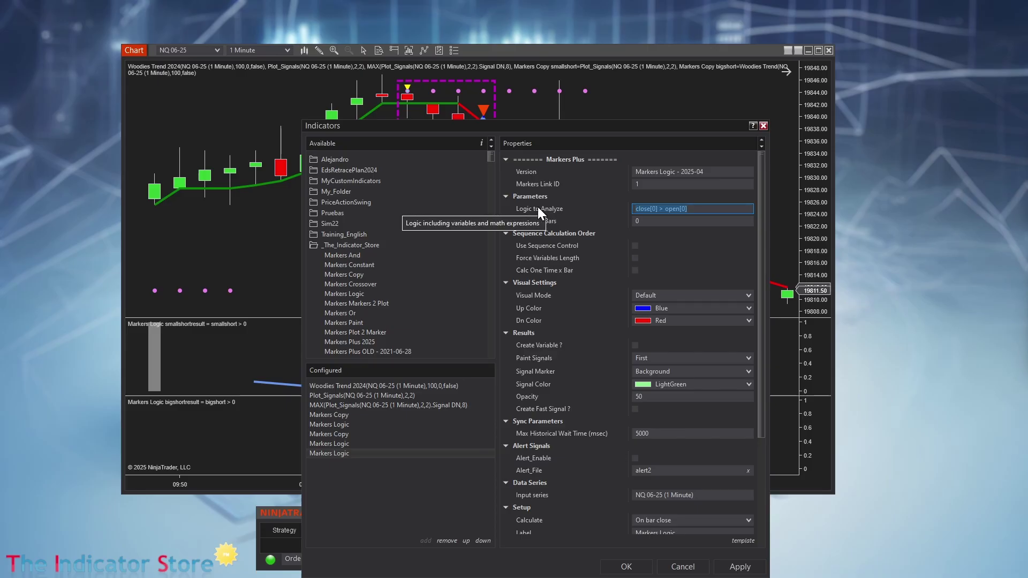
key("ctrl+v")
type("> 0 AND")
key("ctrl+v")
key("Home")
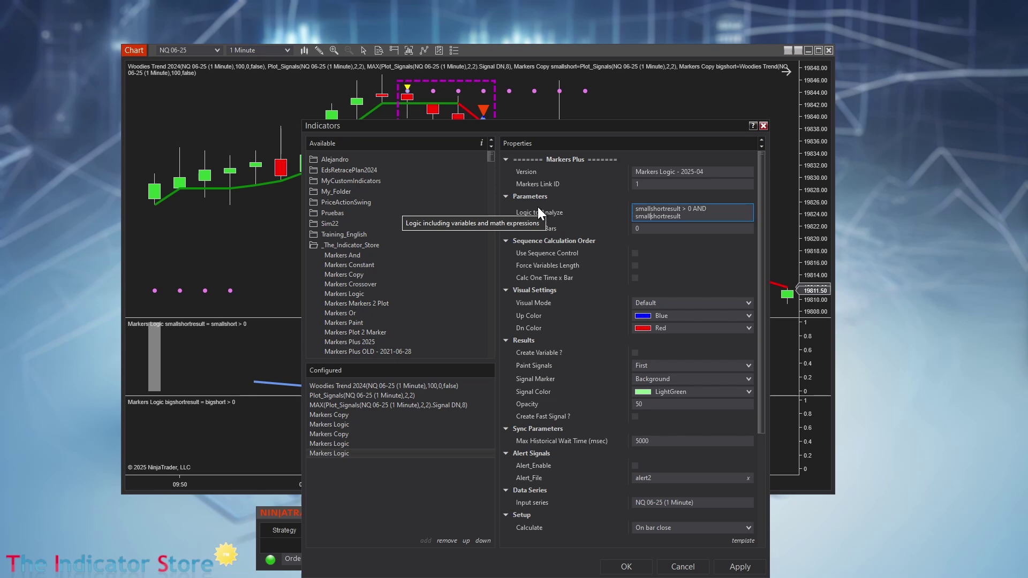
key("Delete")
key("Delete")
key("Delete")
key("Delete")
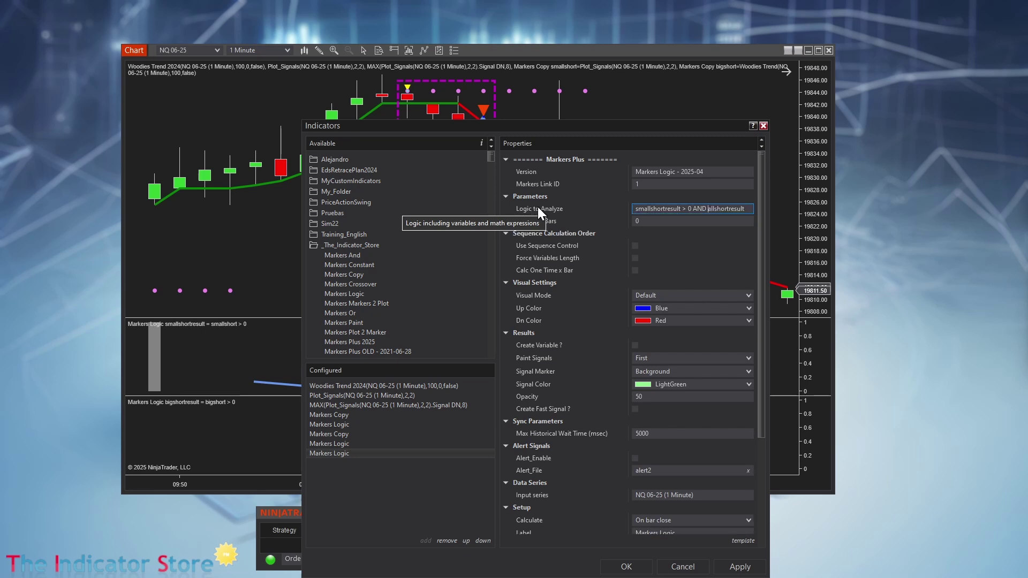
key("Delete")
type("big")
key("End")
type("> 0")
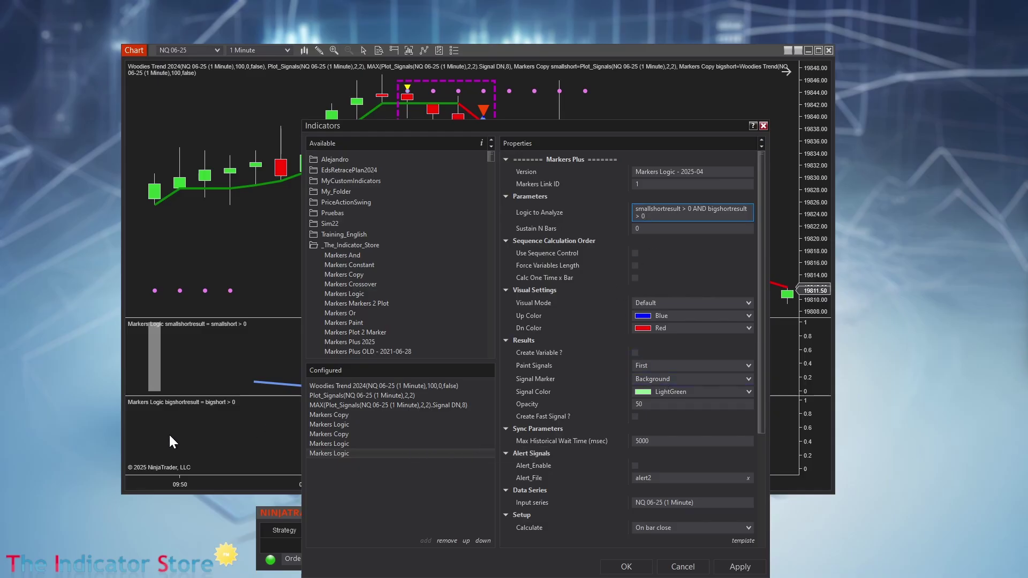
Enable Create Fast Signal on the combined Markers Logic, keeping golong as its signal name, and accept
left_click(634, 416)
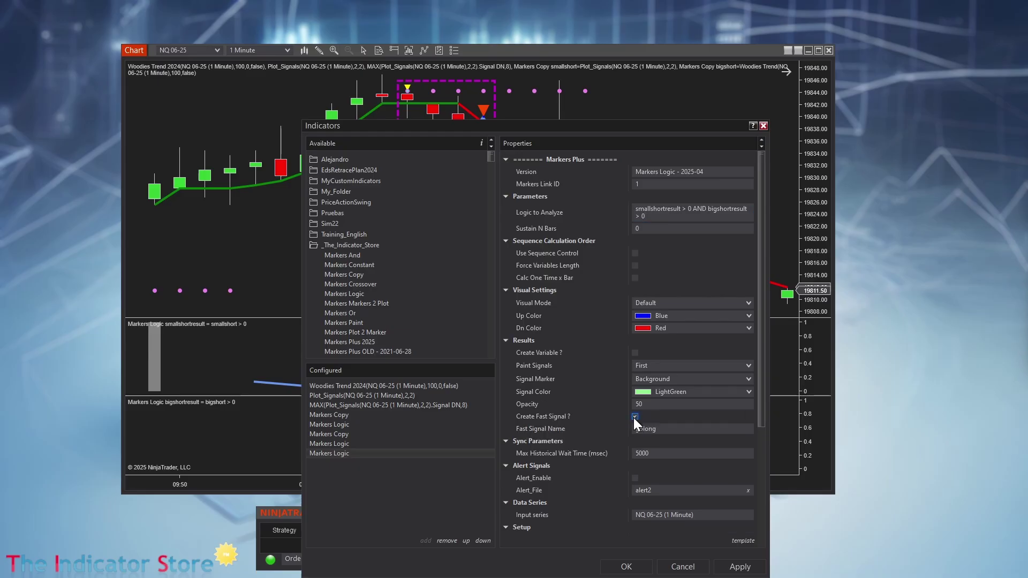
key("Tab")
left_click(626, 567)
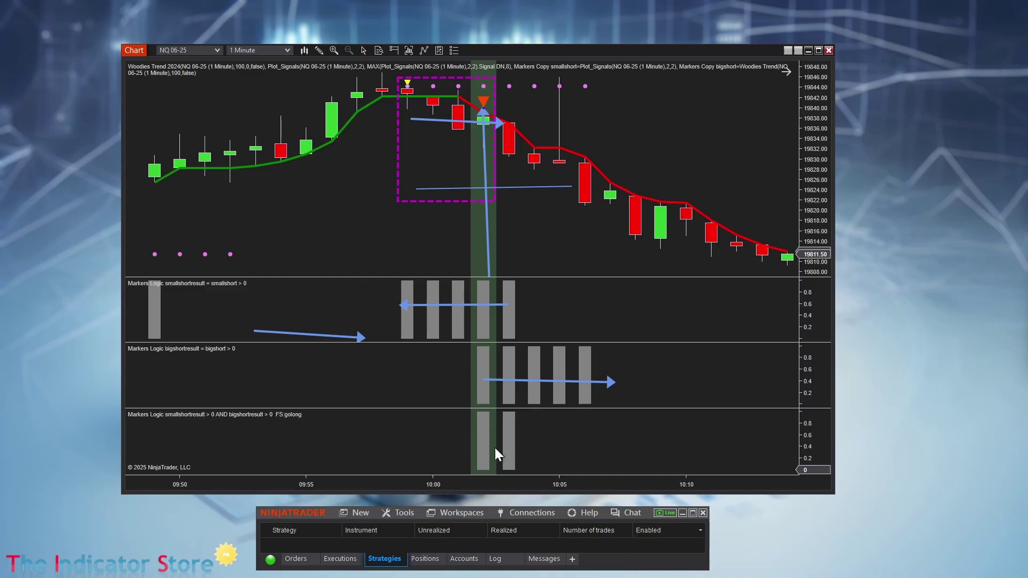
Draw a short arrow pointing at the first bar in the combined-logic panel and nudge the vertical arrow in the price panel
left_click(507, 310)
left_click_drag(491, 447, 462, 450)
left_click_drag(490, 259, 492, 260)
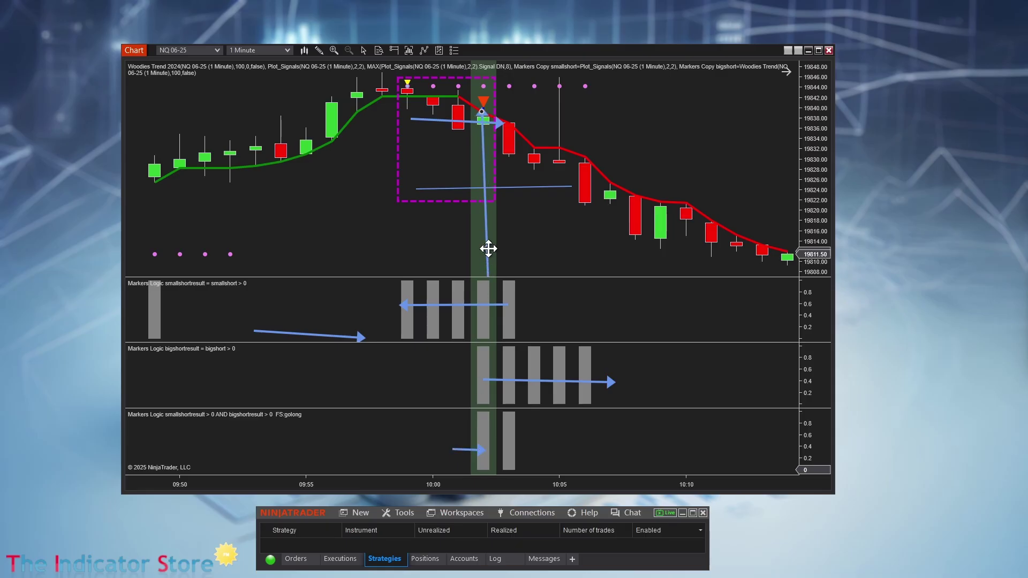
Set Sustain N Bars to 10 on the combined Markers Logic, leaving Create Variable off, and accept
left_click(509, 440)
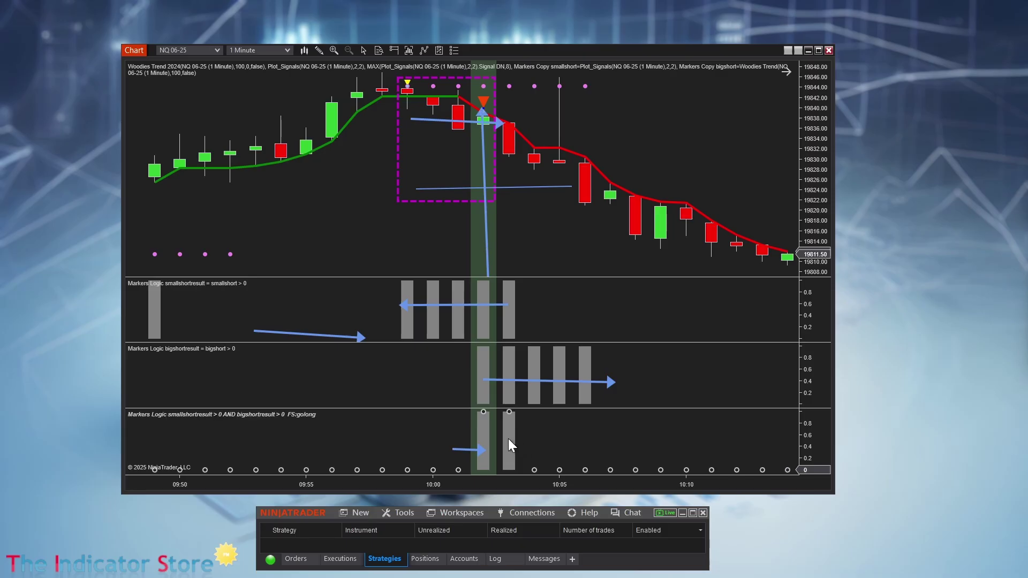
double_click(508, 439)
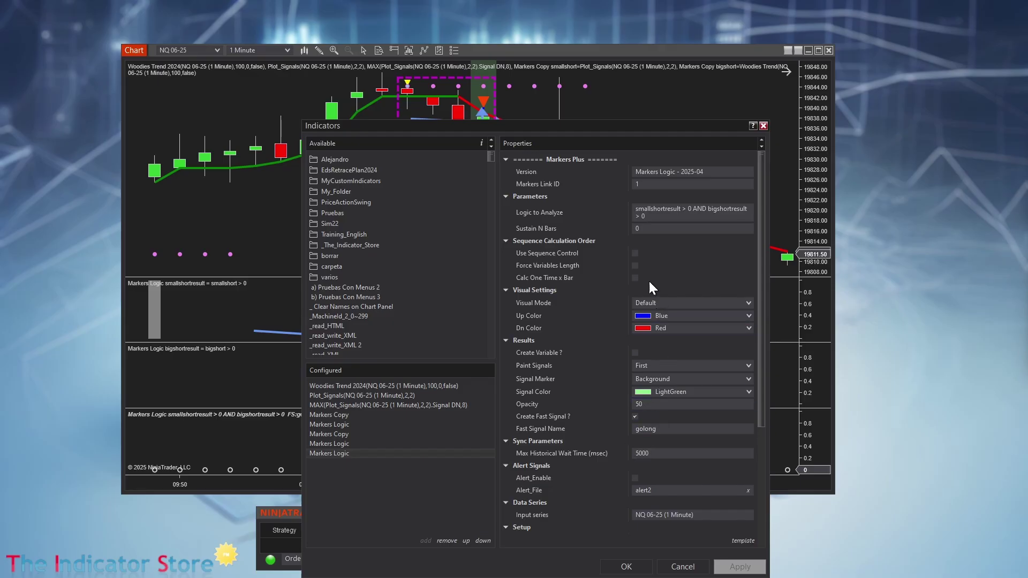
left_click_drag(458, 125, 707, 85)
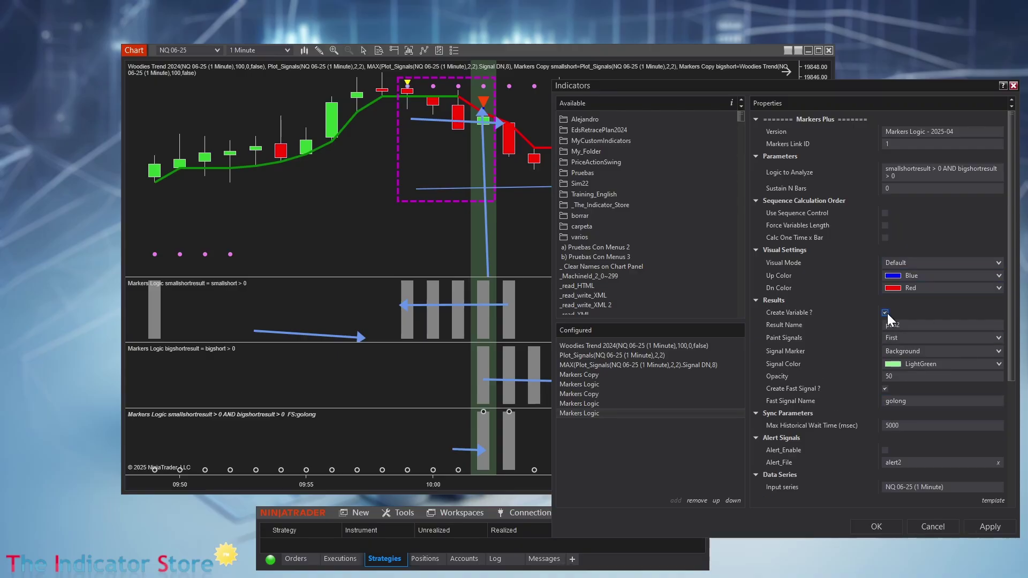
left_click(903, 189)
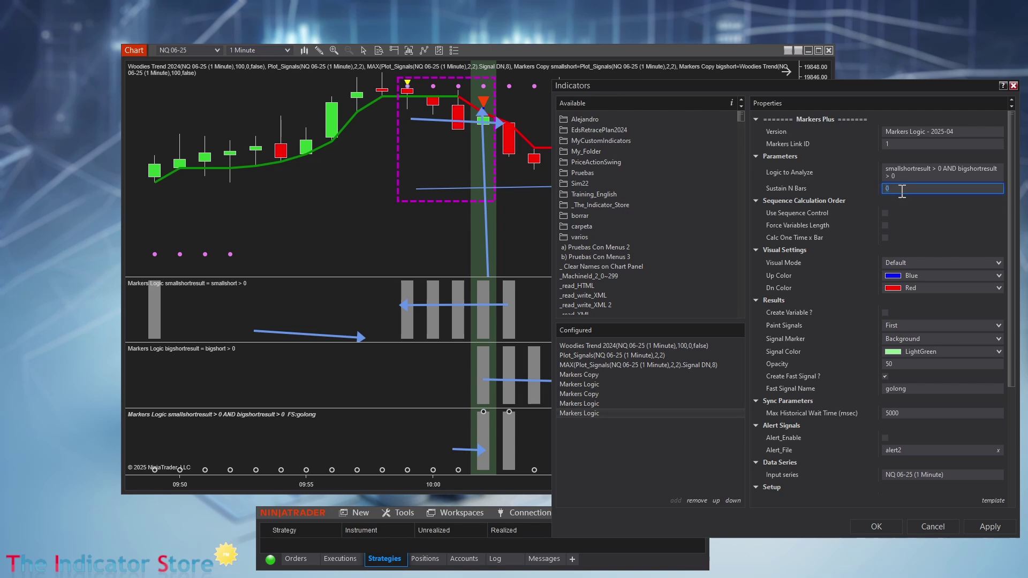
type("10")
left_click(869, 525)
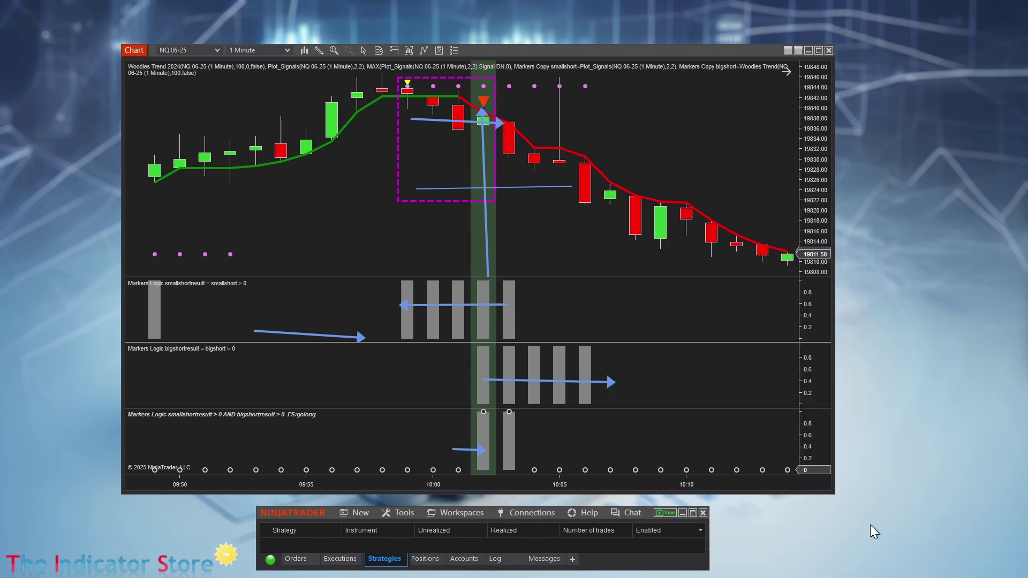
Draw a long arrow across the sustained bars of the combined logic and nudge it, the short arrow and the vertical arrow
left_click(511, 437)
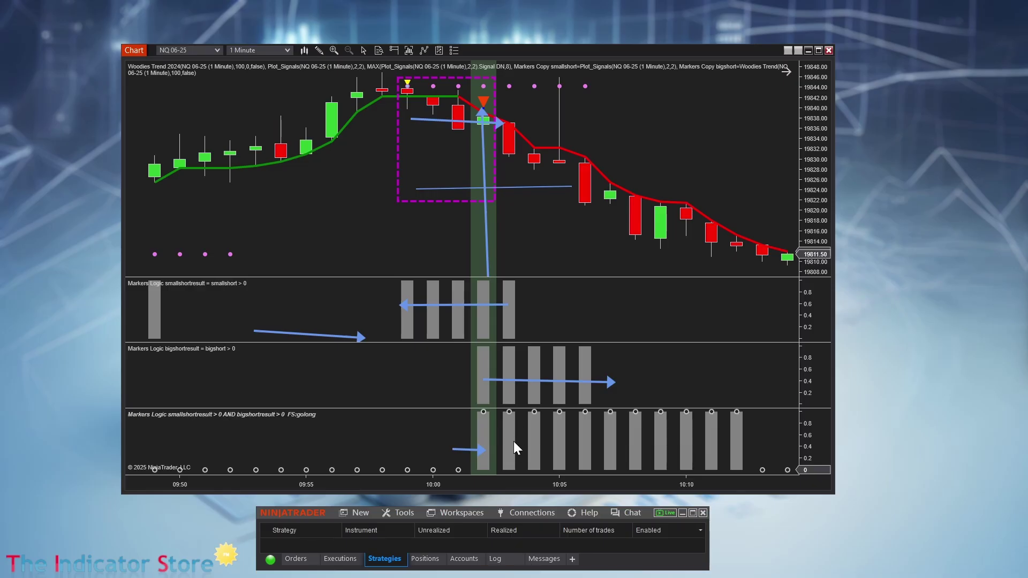
key("Escape")
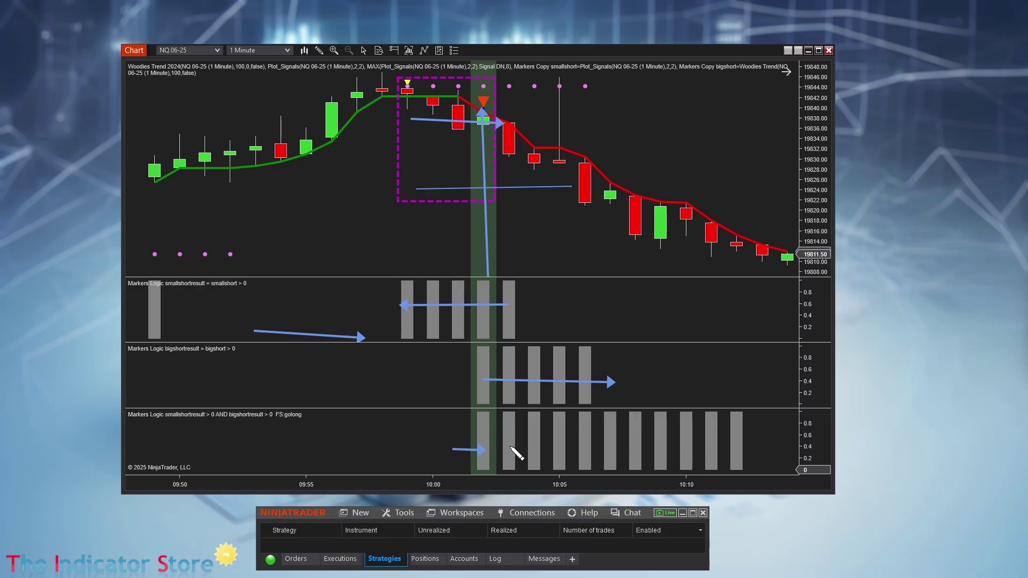
mouse_move(508, 444)
left_mouse_down()
mouse_move(751, 453)
mouse_move(737, 443)
mouse_move(624, 447)
left_mouse_up()
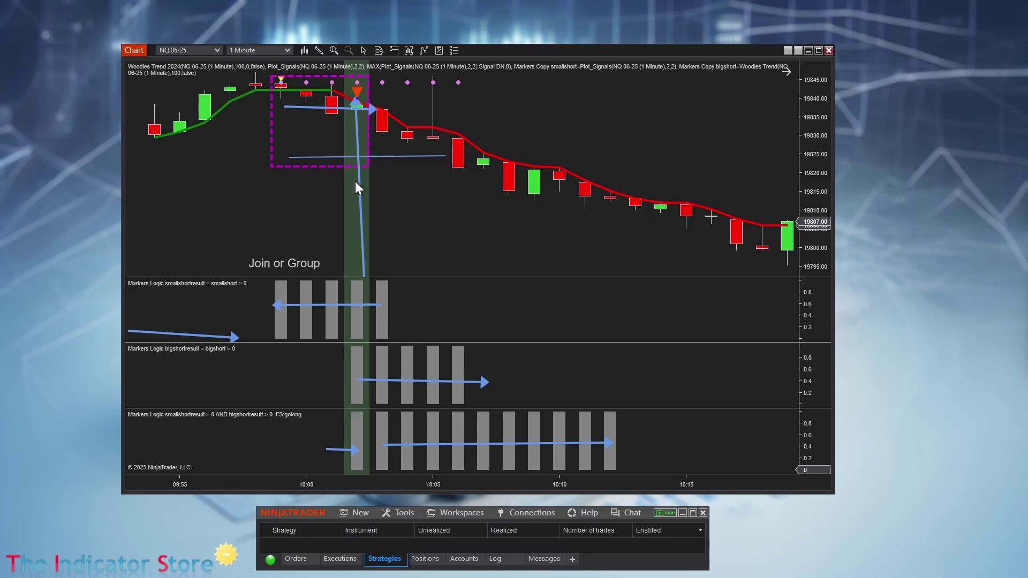
mouse_move(356, 182)
left_mouse_down()
mouse_move(353, 191)
mouse_move(277, 165)
mouse_move(326, 183)
mouse_move(360, 181)
left_mouse_up()
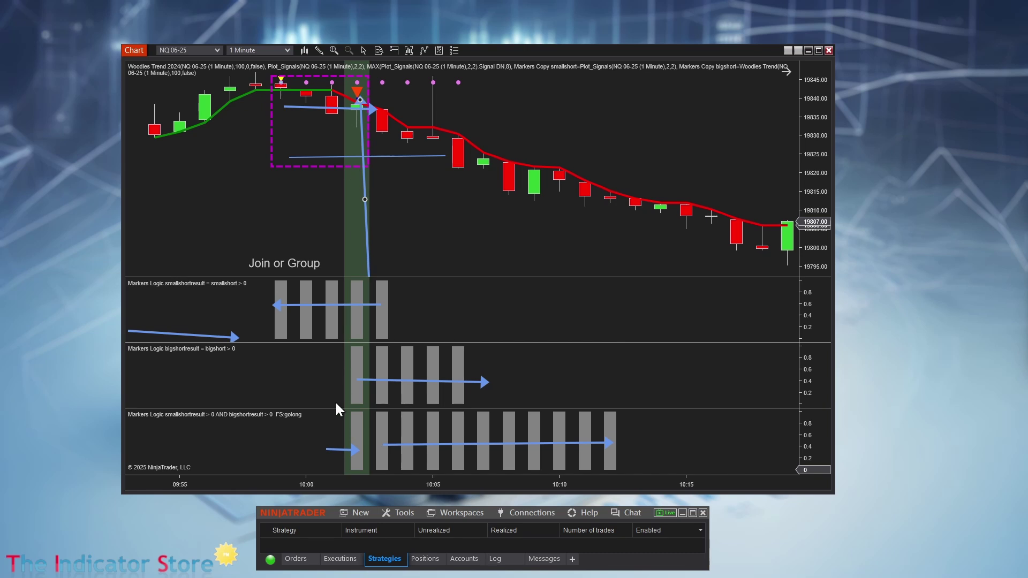
mouse_move(339, 449)
left_mouse_down()
mouse_move(329, 452)
mouse_move(337, 450)
left_mouse_up()
mouse_move(506, 442)
left_mouse_down()
mouse_move(491, 443)
mouse_move(504, 443)
left_mouse_up()
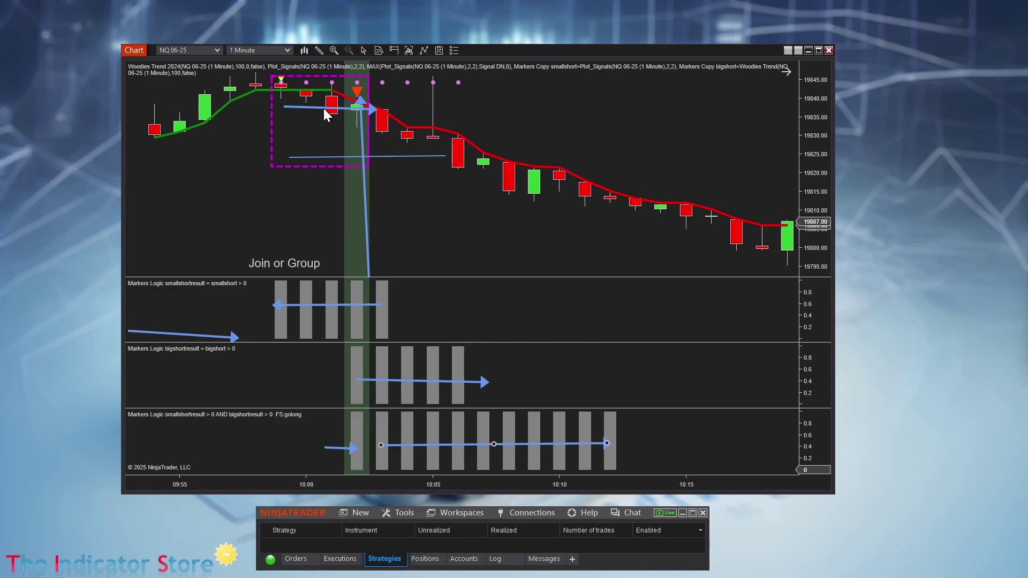
Align the price-panel arrow with the dots and the shortened line with the red triangle, nudging the arrow across the bigshort bars
left_click_drag(324, 108, 322, 84)
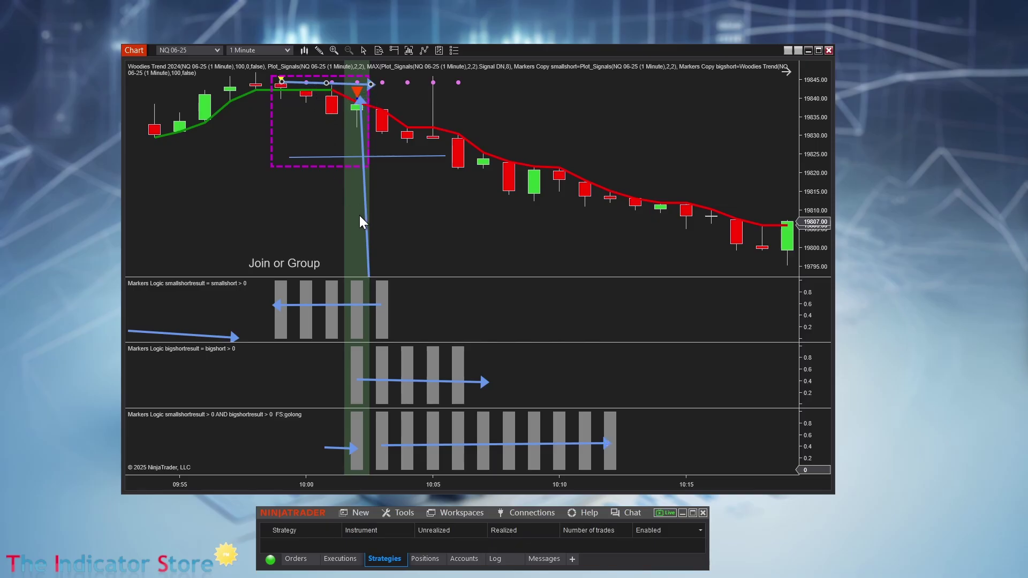
left_click_drag(331, 155, 398, 97)
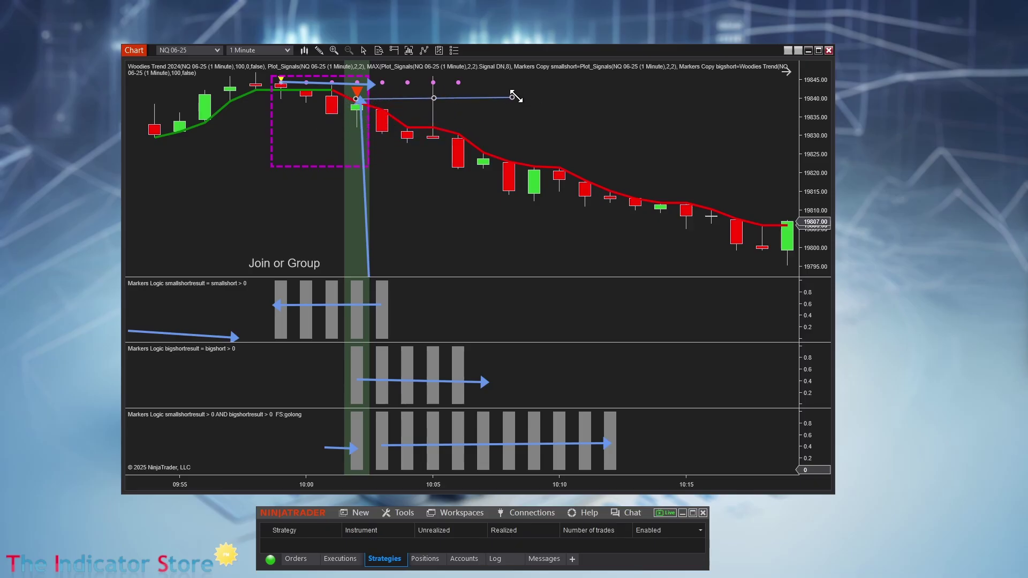
left_click_drag(513, 98, 460, 99)
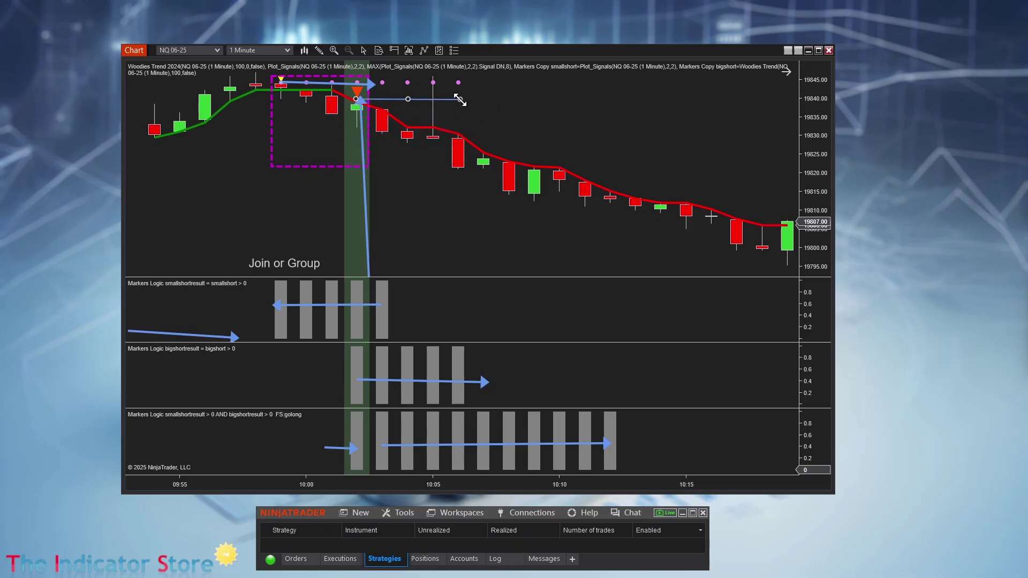
left_click(372, 84)
mouse_move(372, 84)
left_mouse_down()
mouse_move(386, 81)
mouse_move(362, 83)
mouse_move(381, 97)
left_mouse_up()
left_click(380, 99)
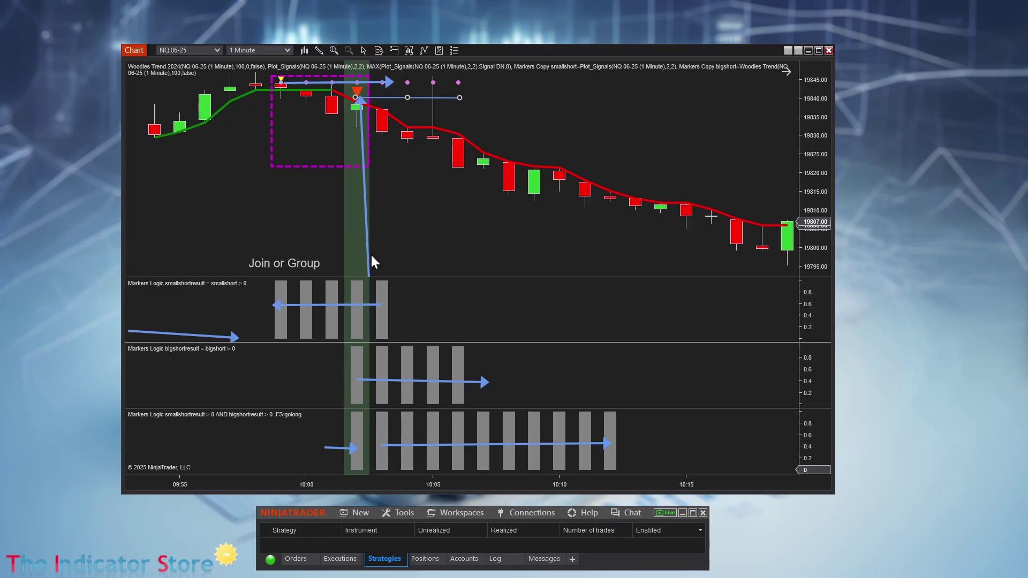
left_click_drag(409, 381, 417, 378)
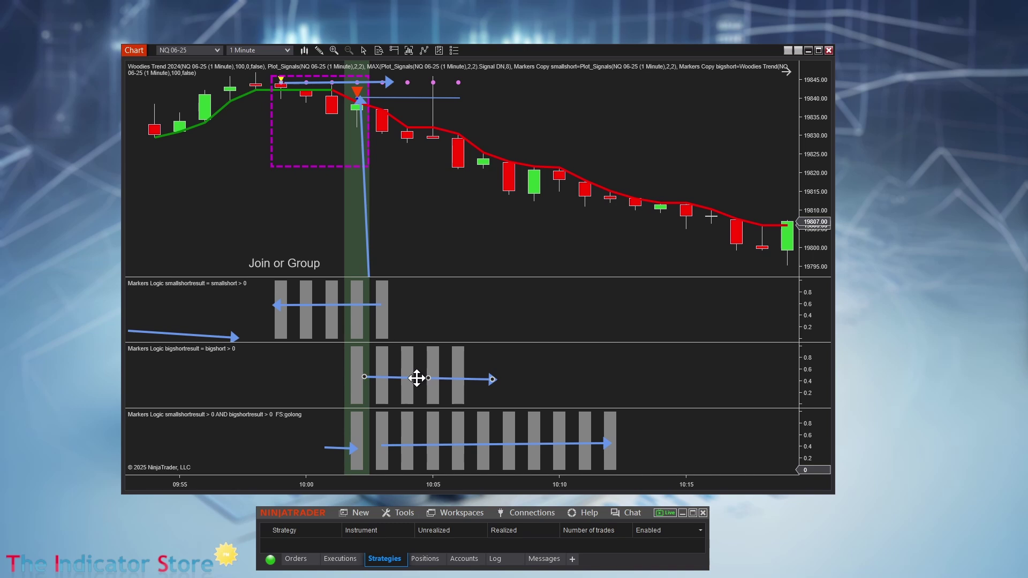